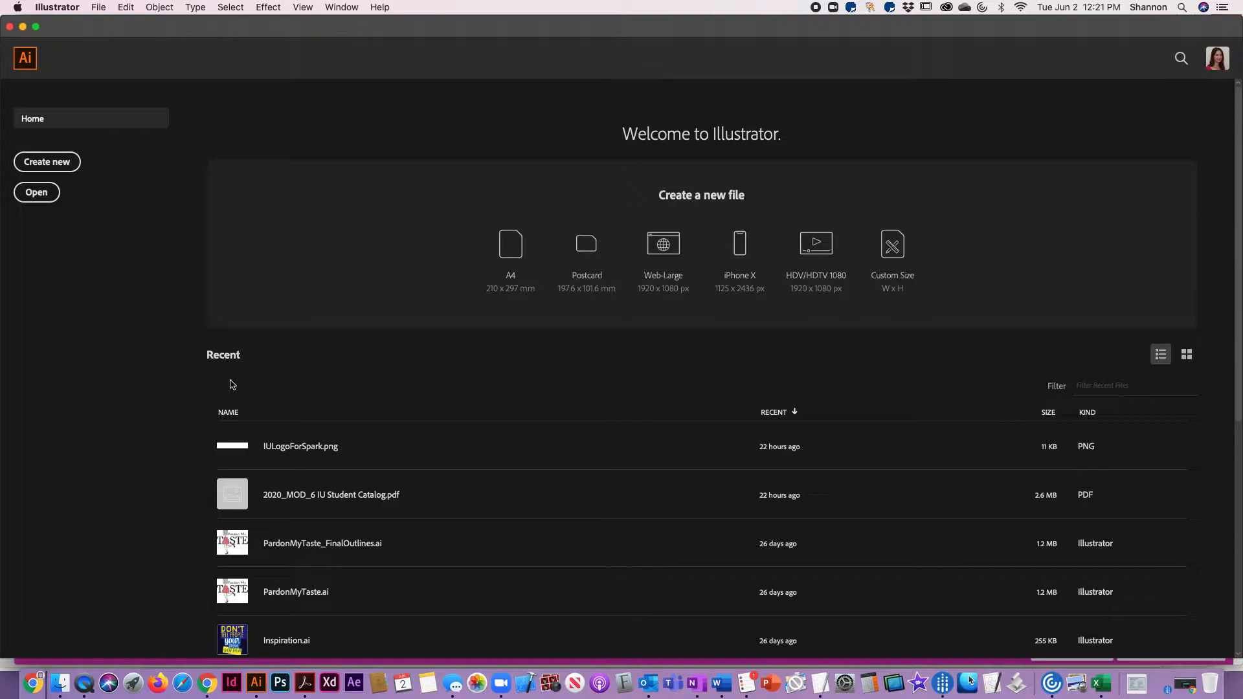
# Create a new document 8.5 in wide and 11 in high, switched to landscape orientation
pyautogui.click(68, 166)
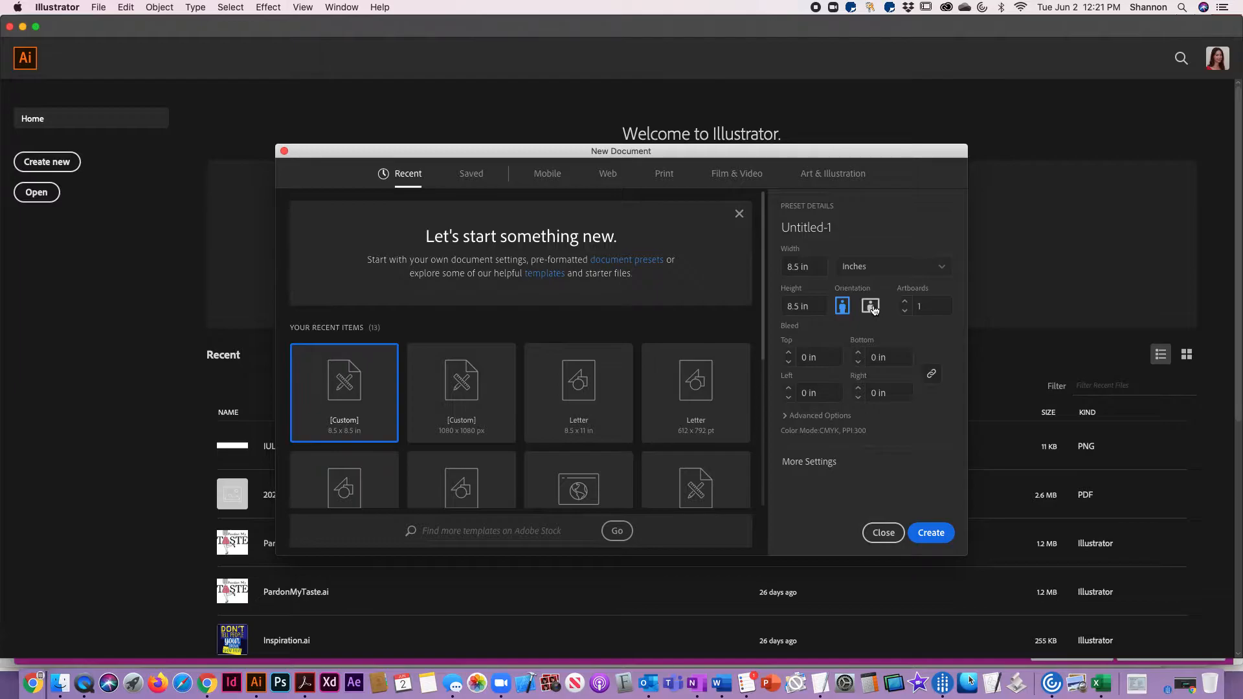
pyautogui.click(812, 265)
pyautogui.click(941, 269)
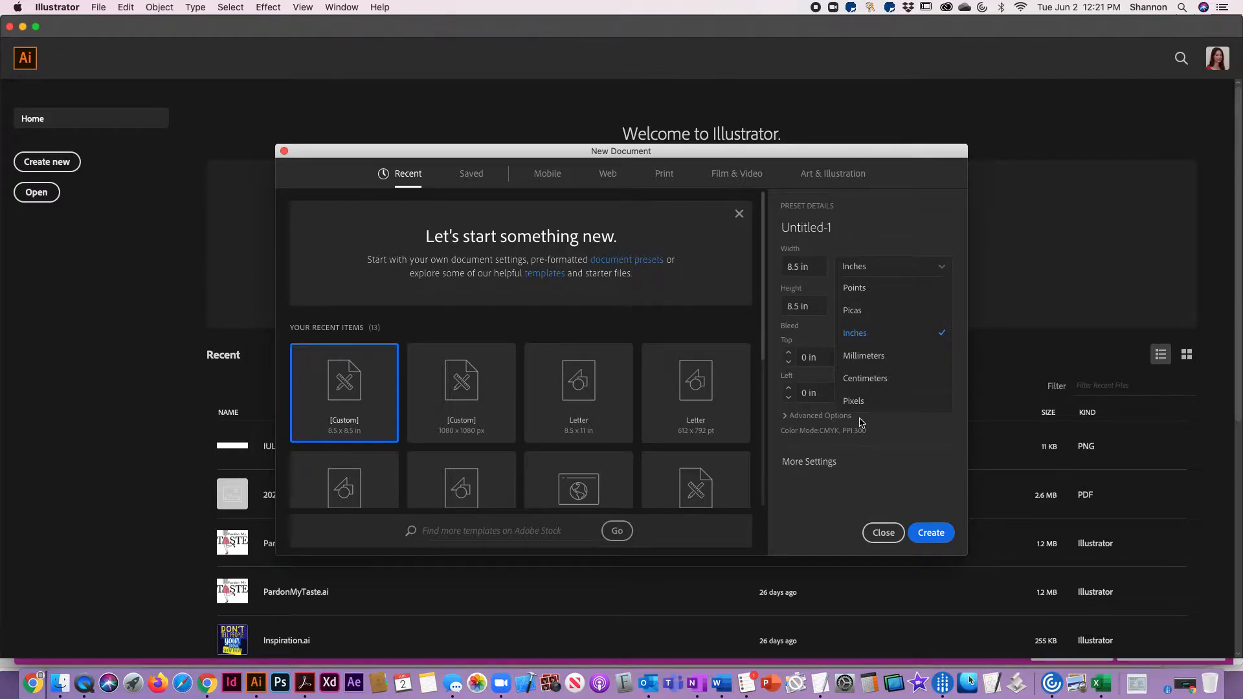
pyautogui.click(936, 219)
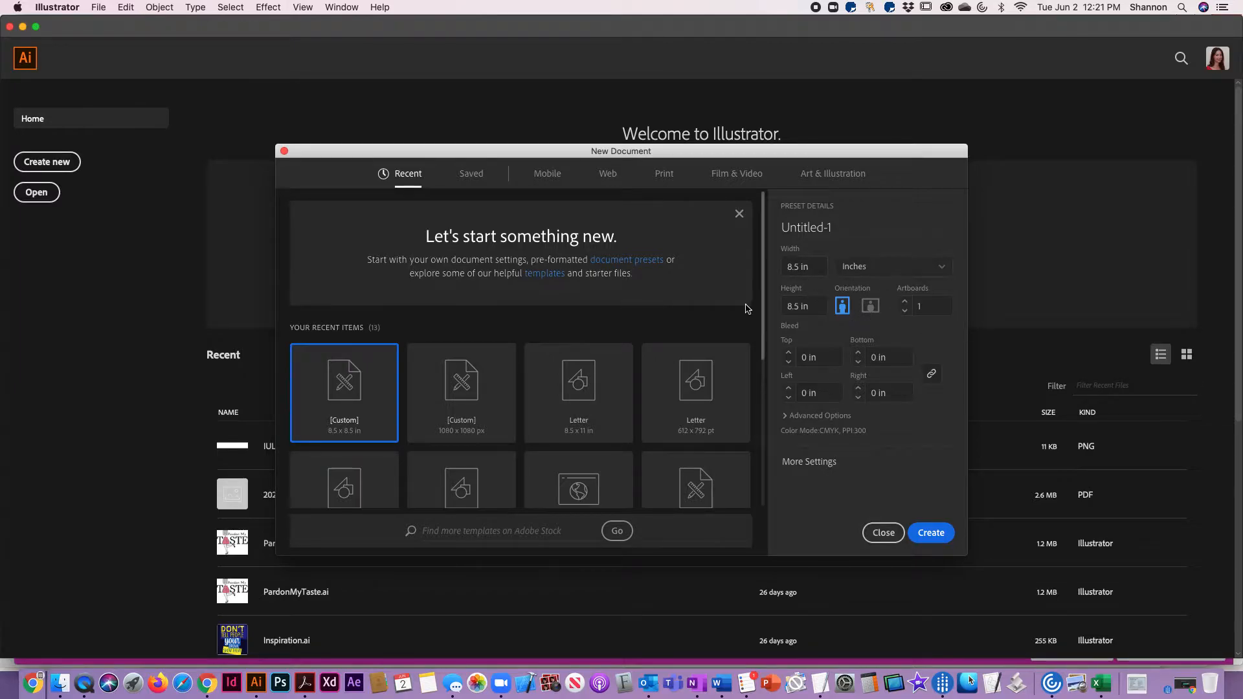
pyautogui.moveTo(821, 312); pyautogui.dragTo(722, 278)
pyautogui.write('11')
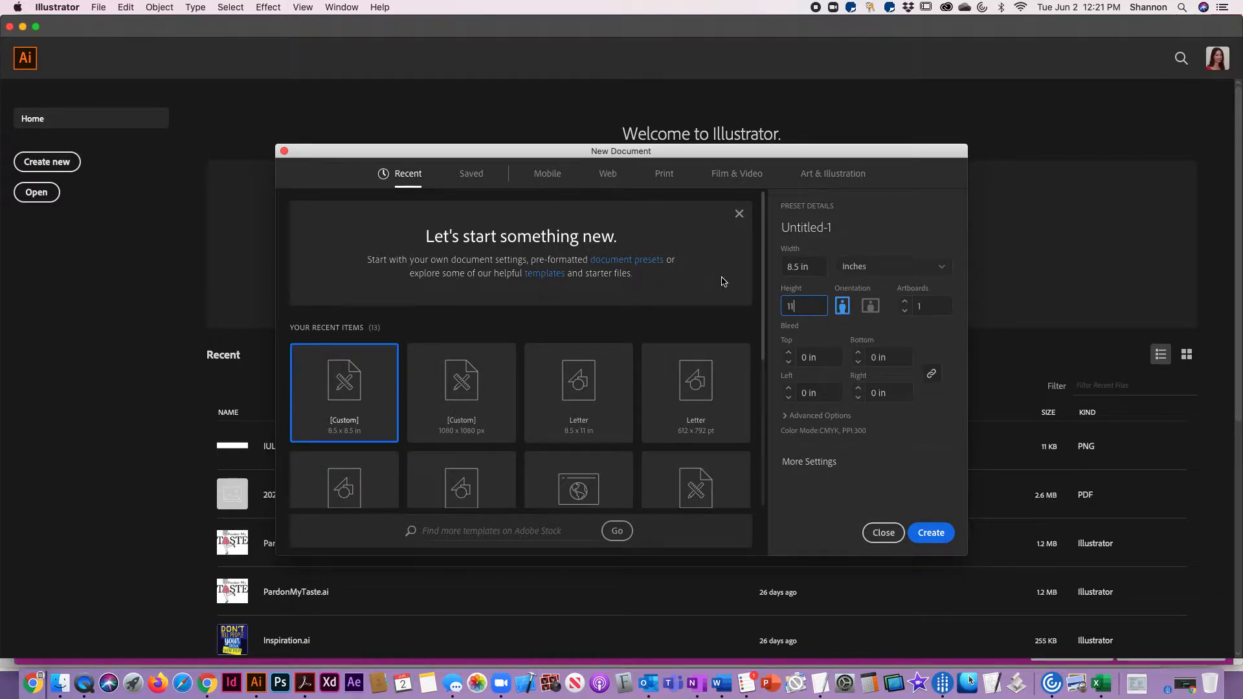
pyautogui.click(871, 308)
pyautogui.click(940, 535)
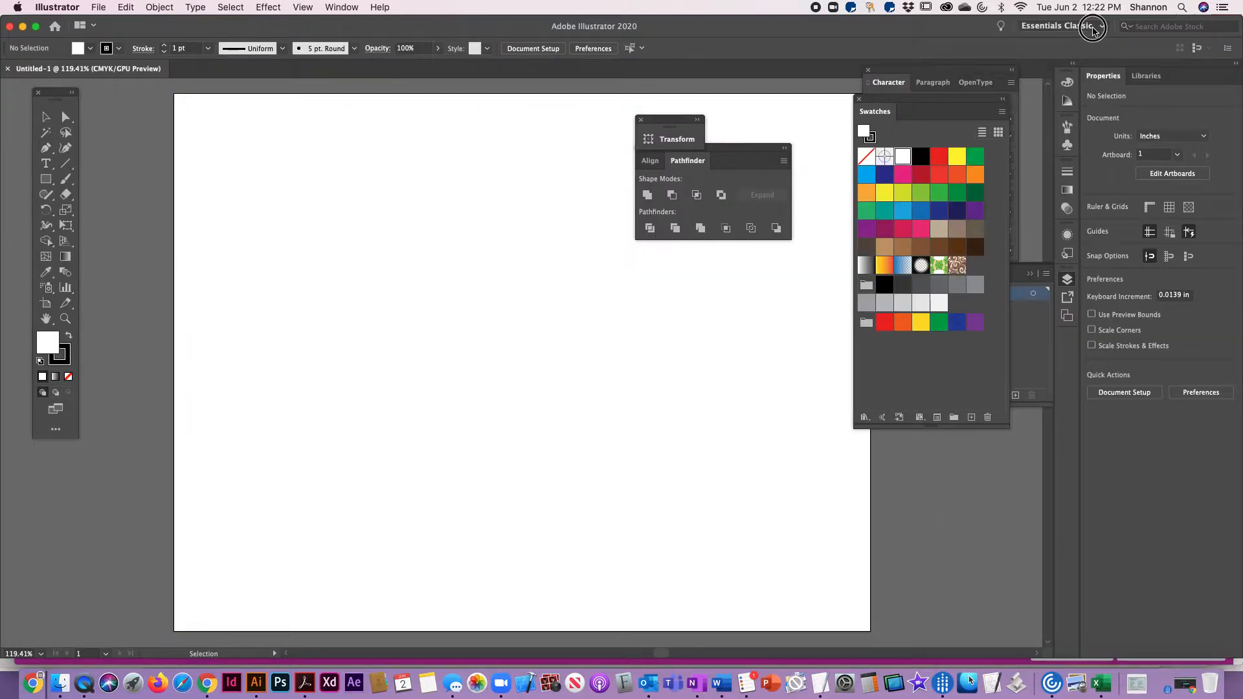
# Switch to the Essentials workspace and review the other available workspaces
pyautogui.click(1095, 27)
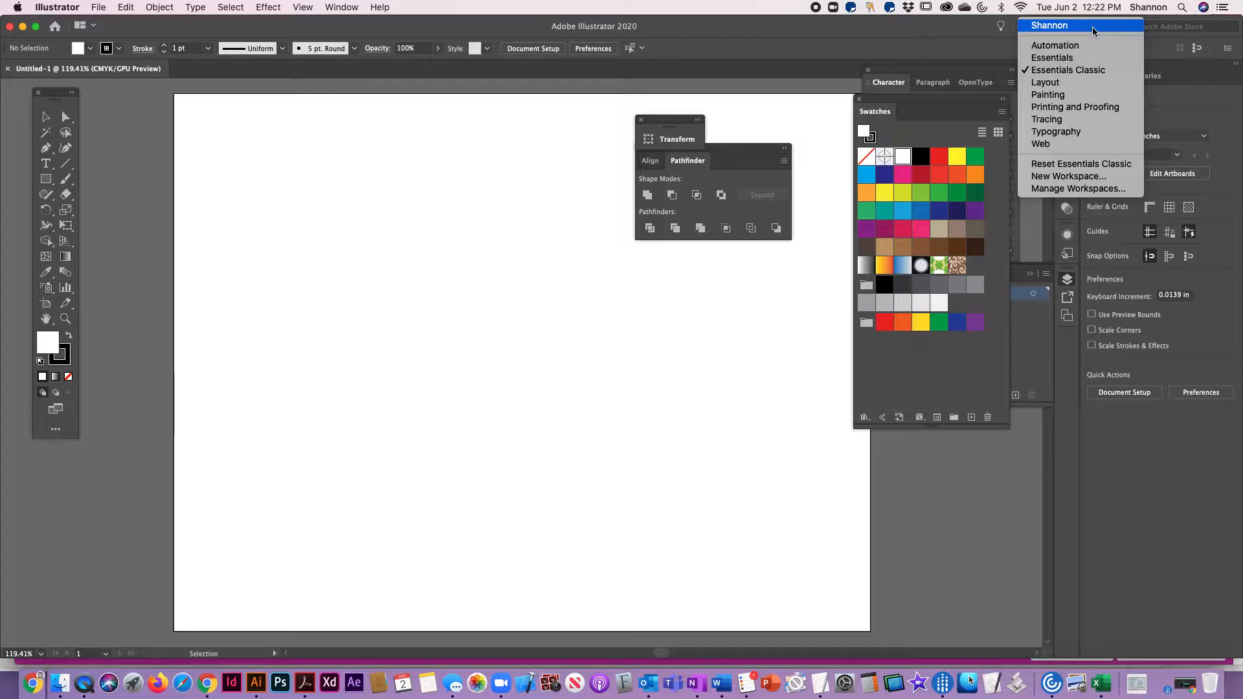
pyautogui.click(1078, 69)
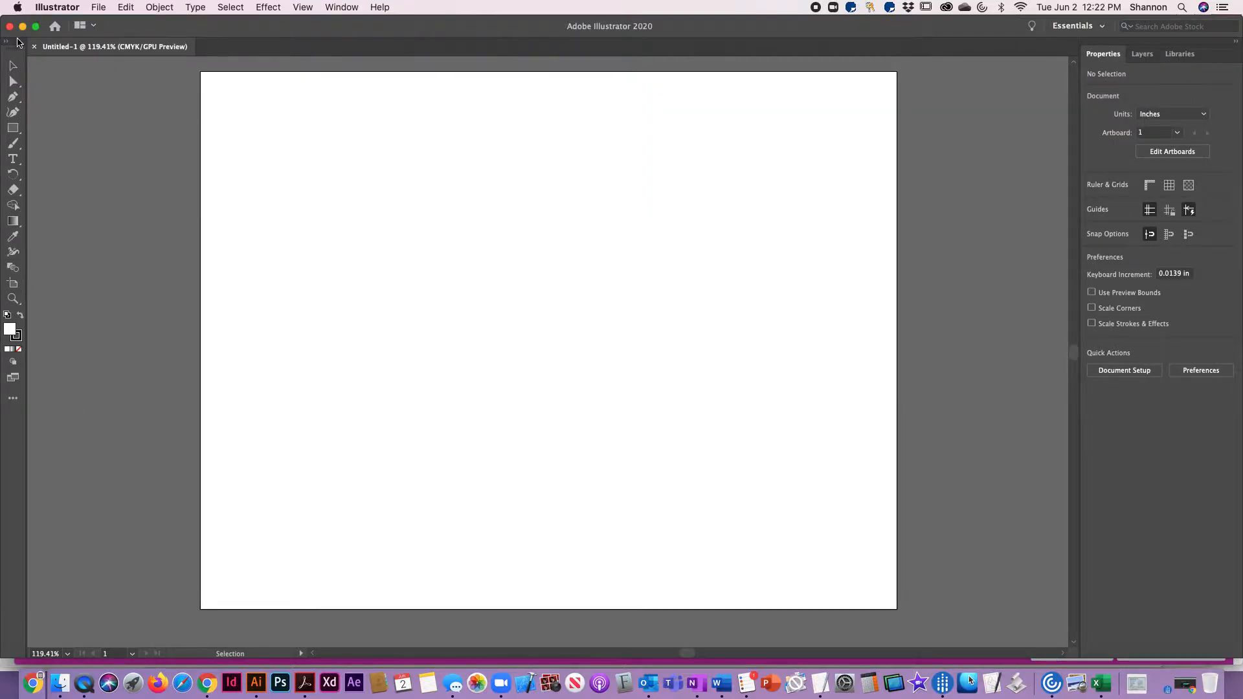
pyautogui.click(1094, 27)
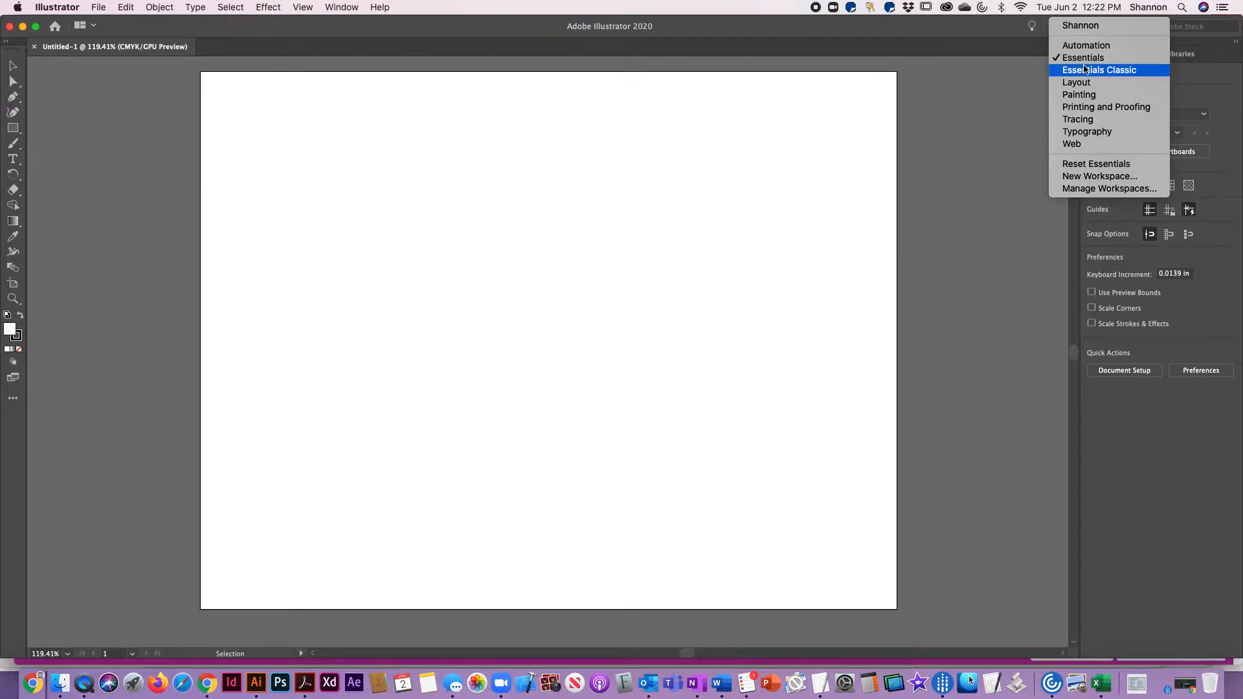
pyautogui.click(947, 35)
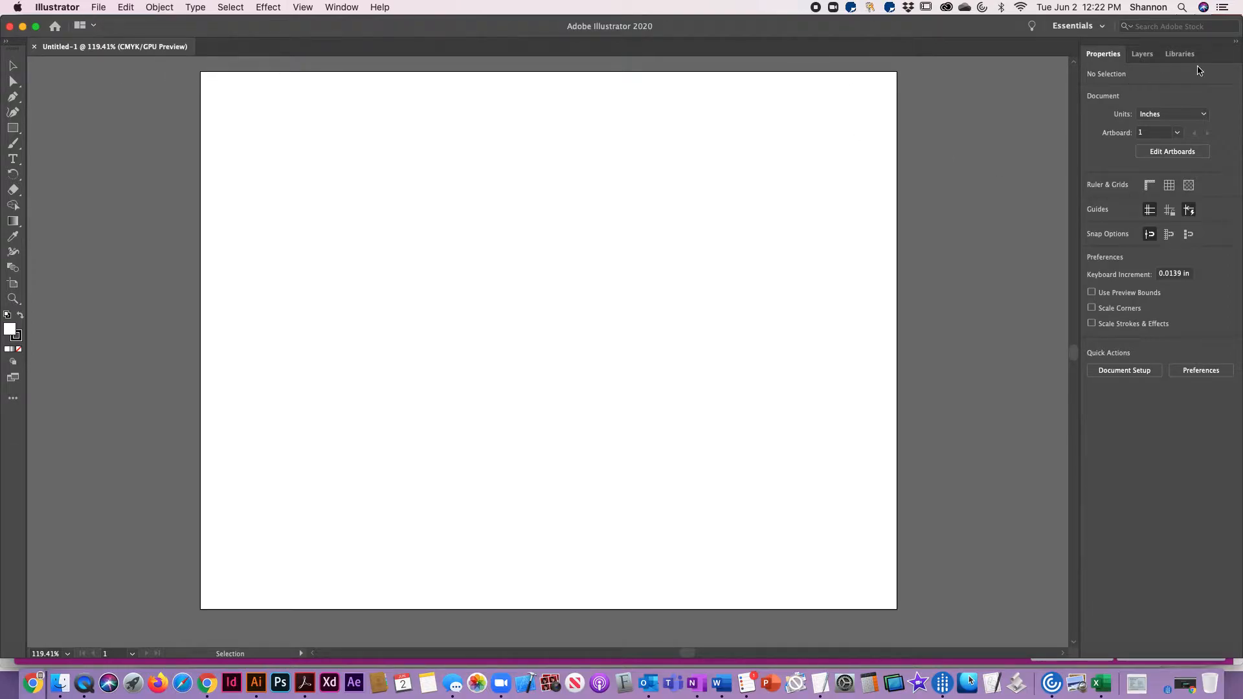
# Switch the workspace to Essentials Classic and reset it to its default layout
pyautogui.click(1086, 27)
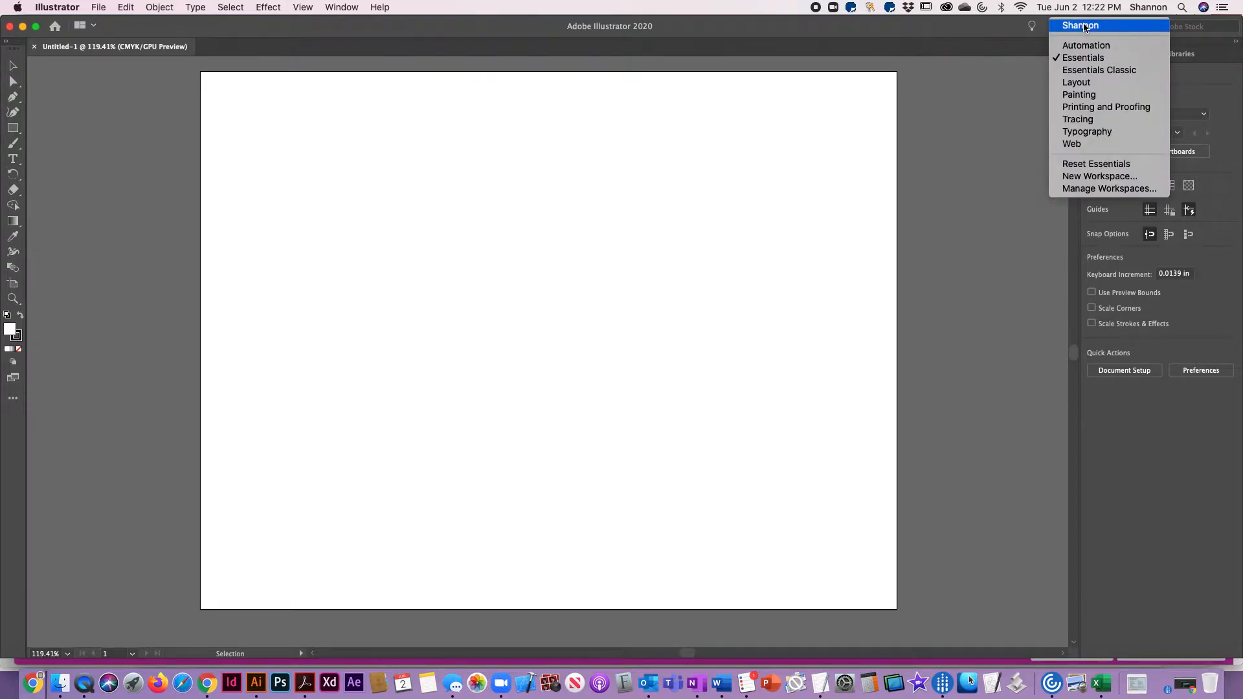
pyautogui.click(1085, 70)
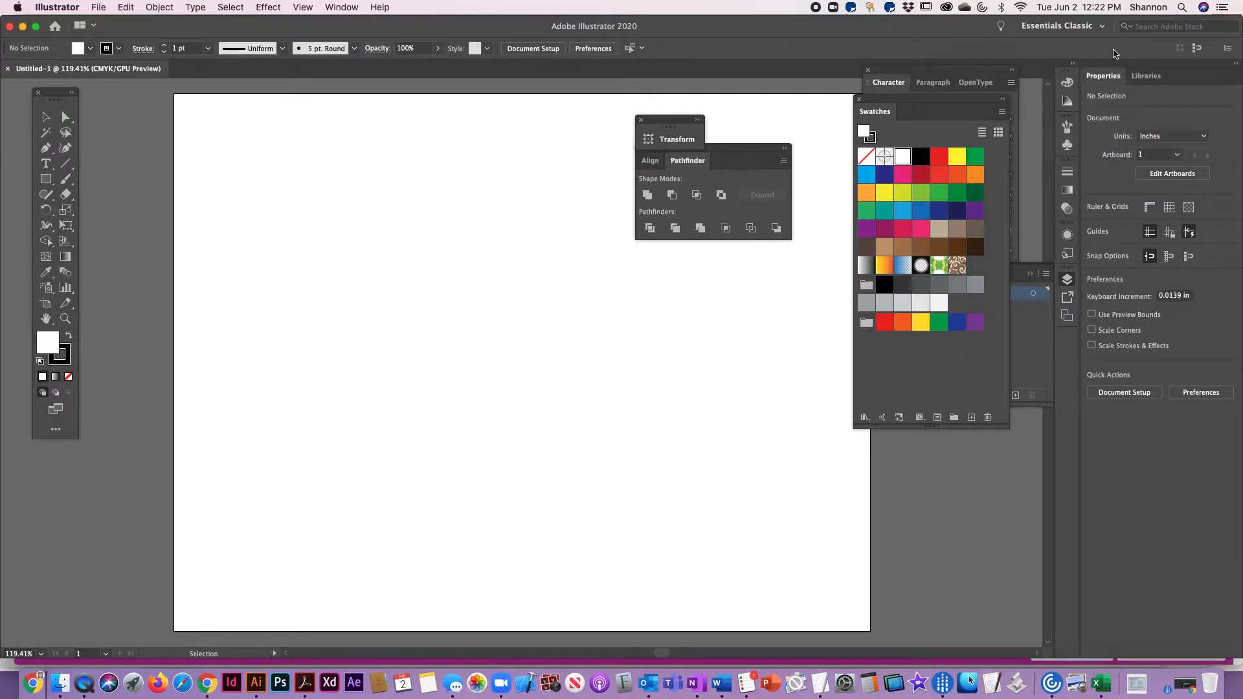
pyautogui.click(1102, 28)
pyautogui.click(1072, 165)
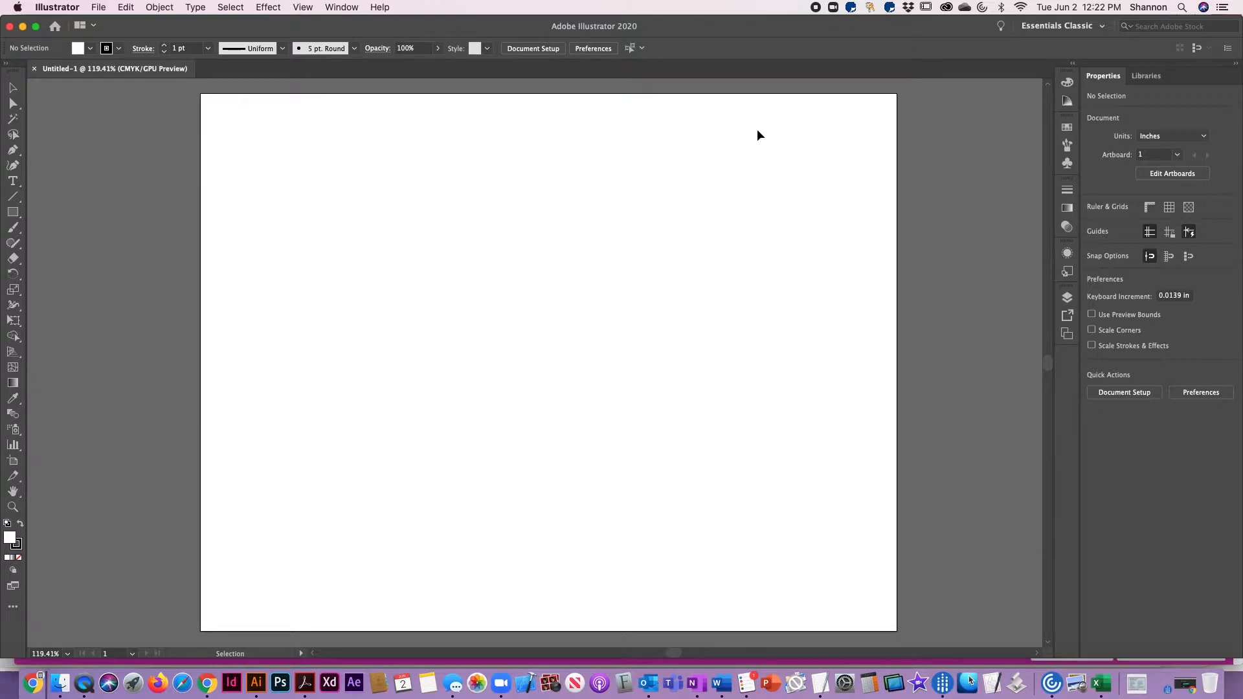
# Show the rulers around the artboard
pyautogui.click(302, 8)
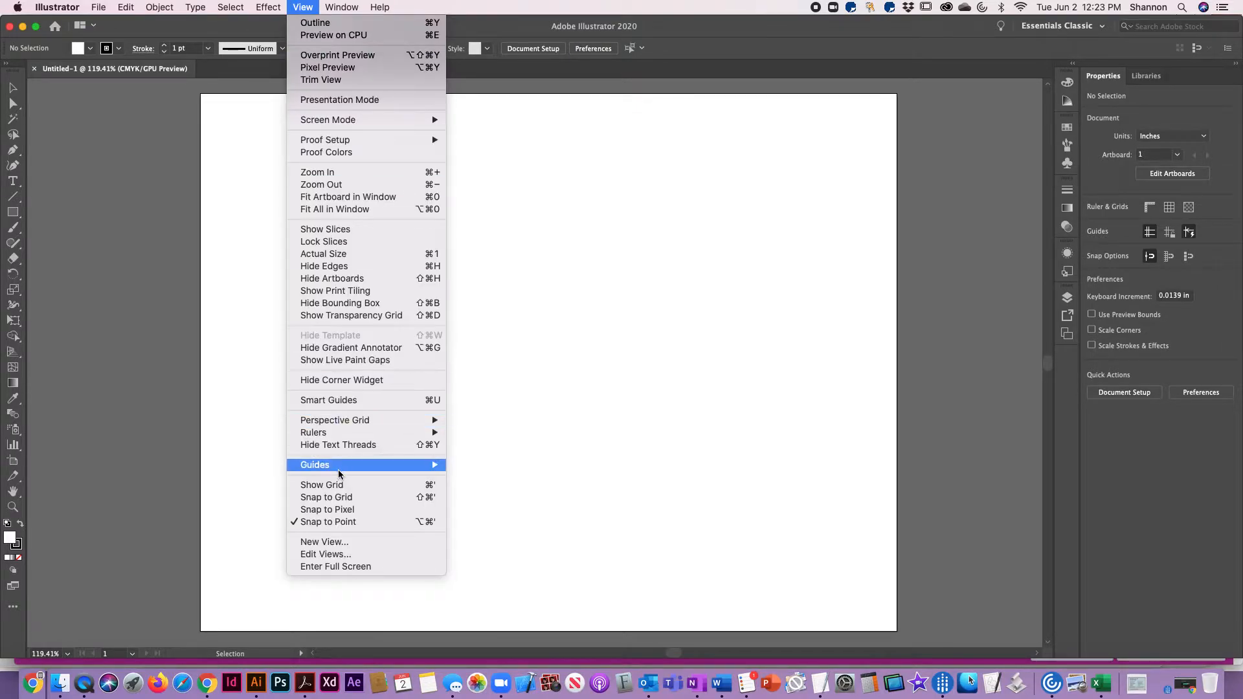
pyautogui.moveTo(338, 466)
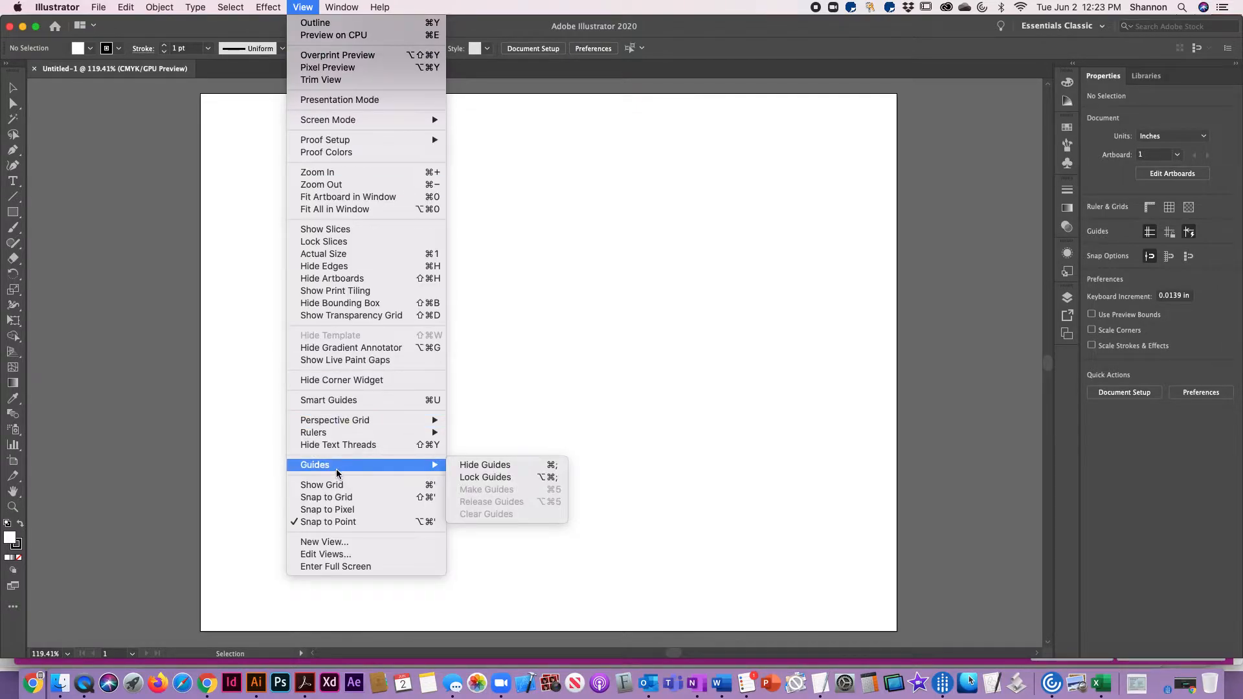
pyautogui.moveTo(333, 437)
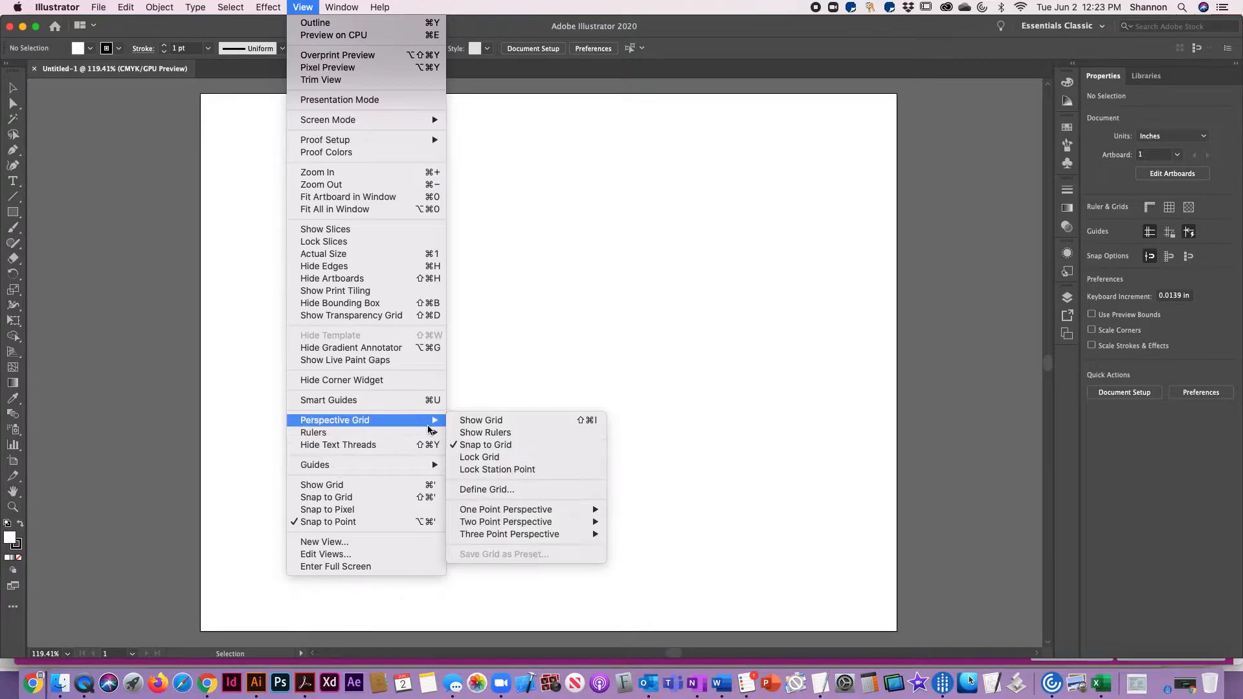
pyautogui.click(499, 433)
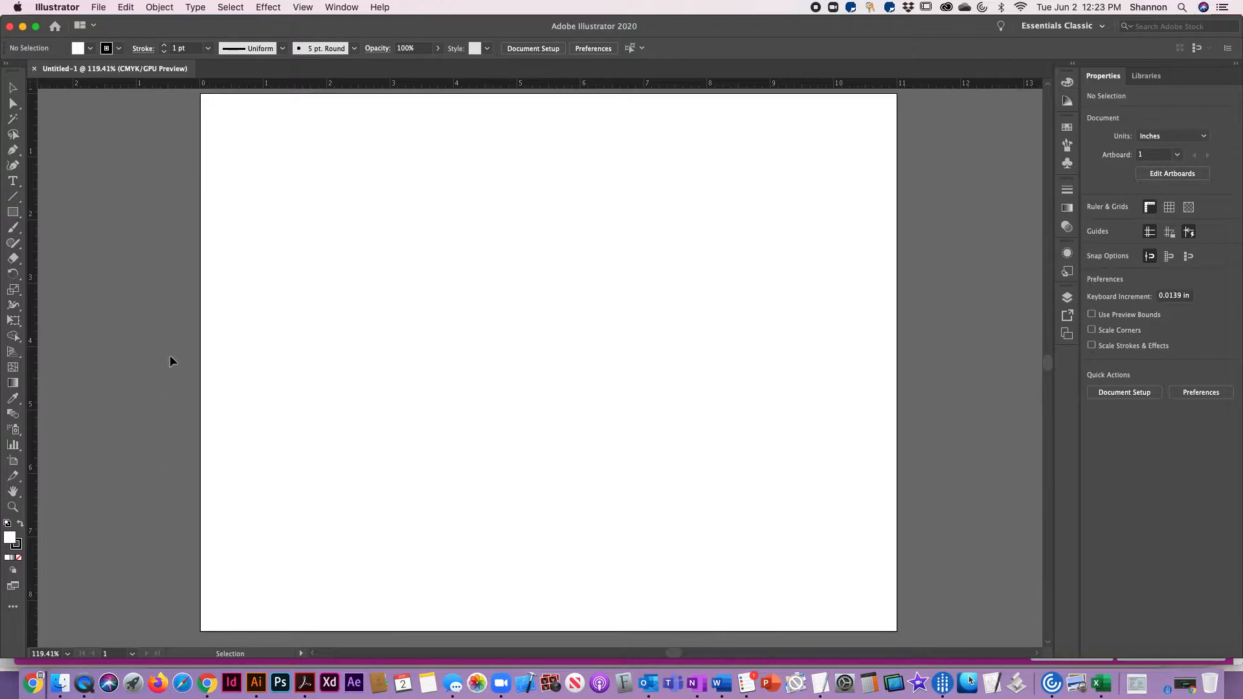
# Undock the tools into a floating two-column palette and place it just beside the artboard
pyautogui.moveTo(23, 67); pyautogui.dragTo(101, 69)
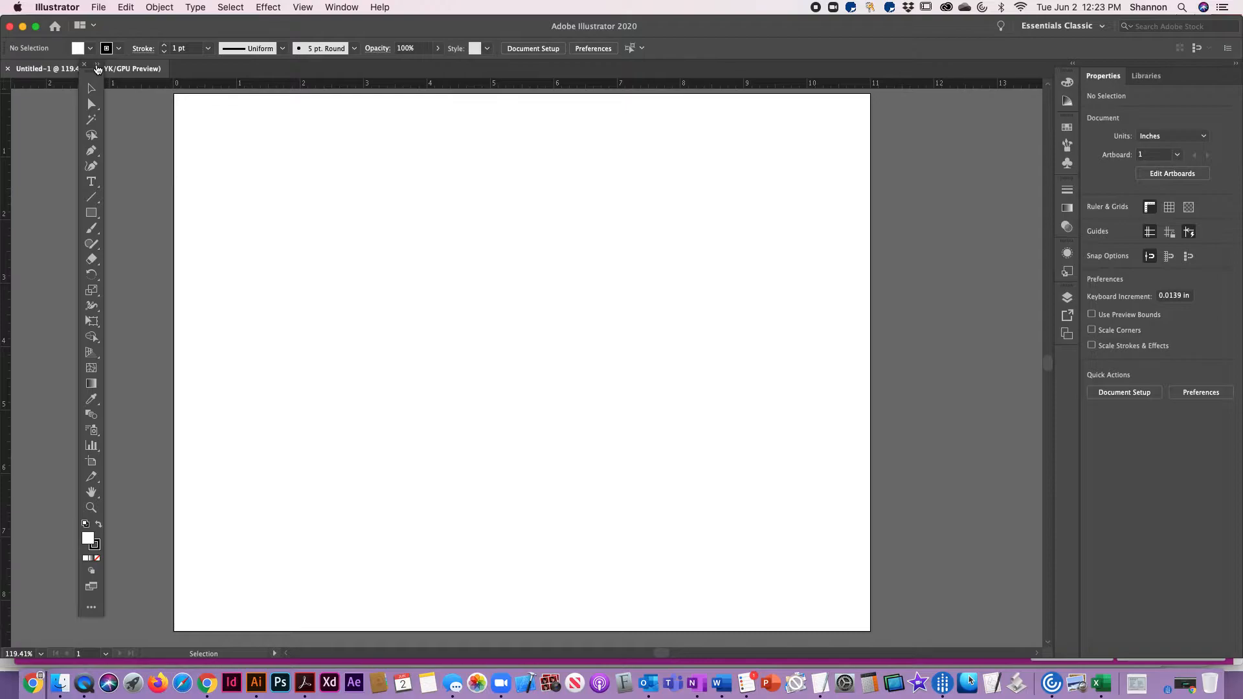
pyautogui.click(97, 68)
pyautogui.moveTo(97, 68); pyautogui.dragTo(86, 128)
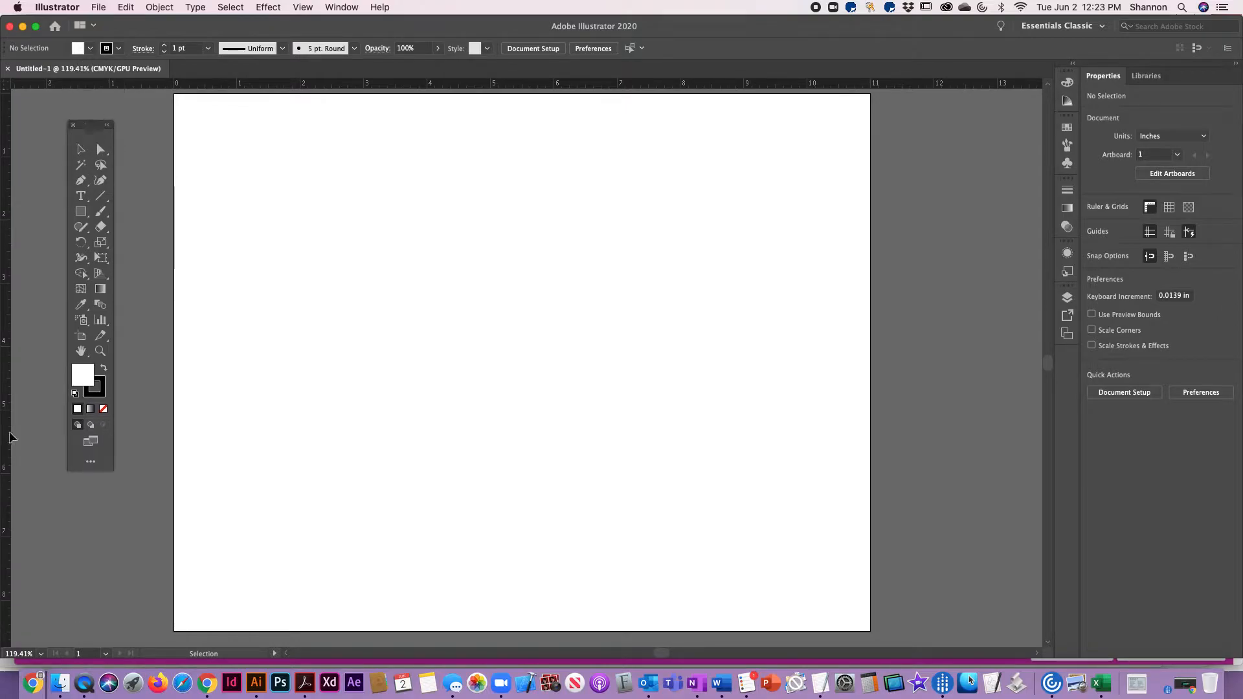
pyautogui.moveTo(93, 128); pyautogui.dragTo(127, 108)
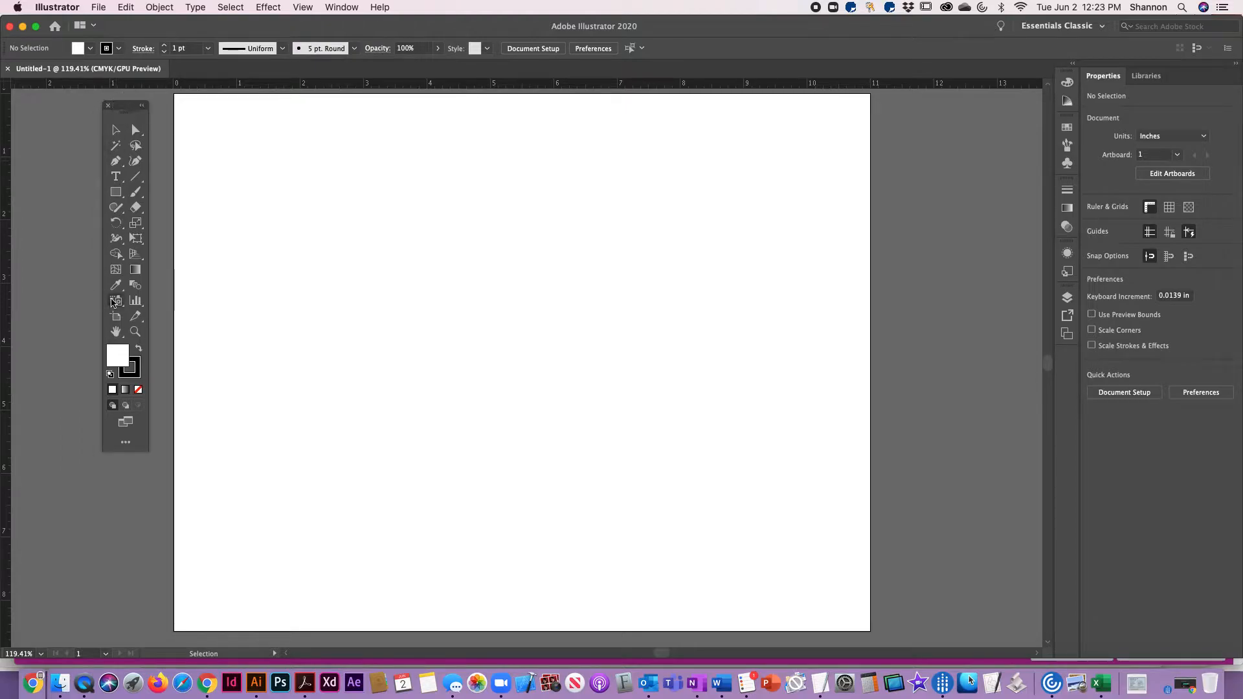
# Look through the nested shape and line tools and activate the Ellipse tool
pyautogui.click(115, 194)
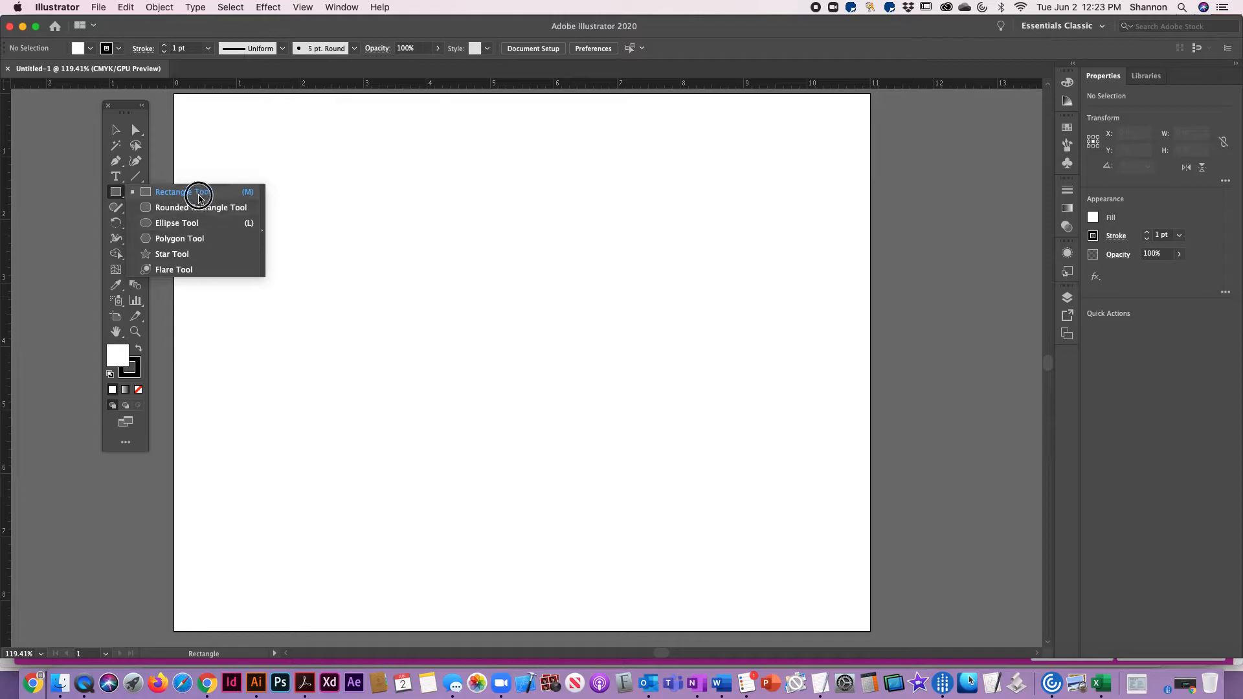
pyautogui.moveTo(136, 179); pyautogui.dragTo(179, 178)
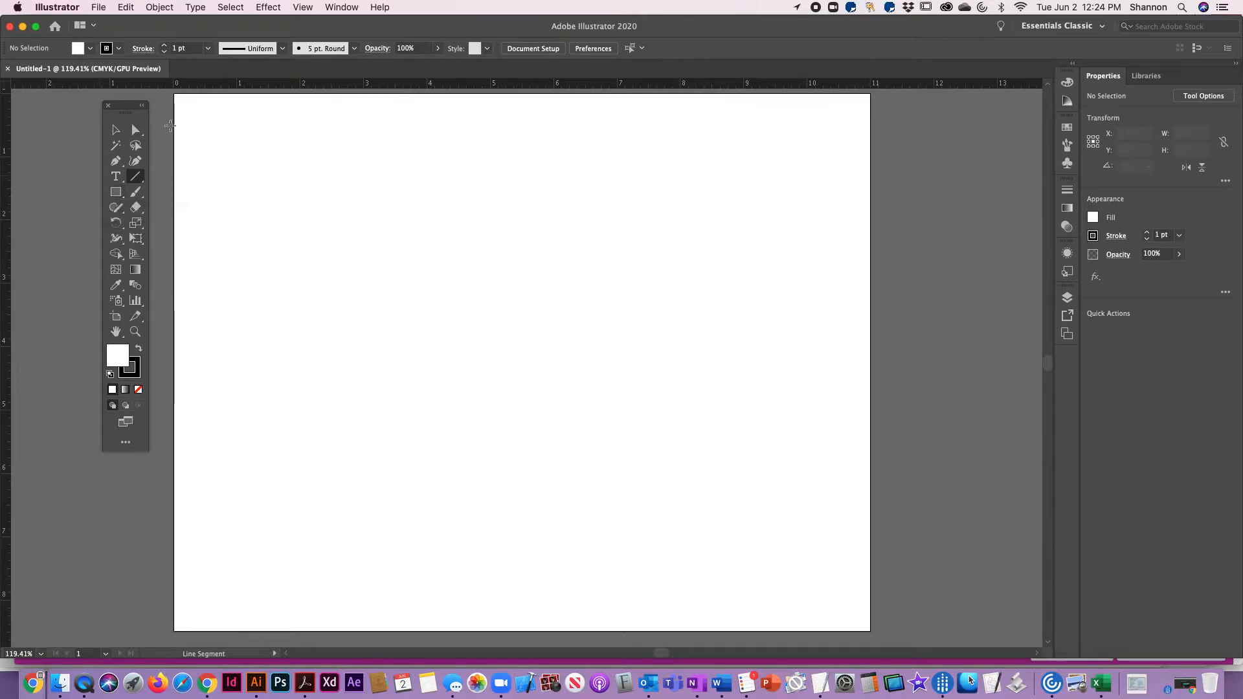
pyautogui.click(117, 193)
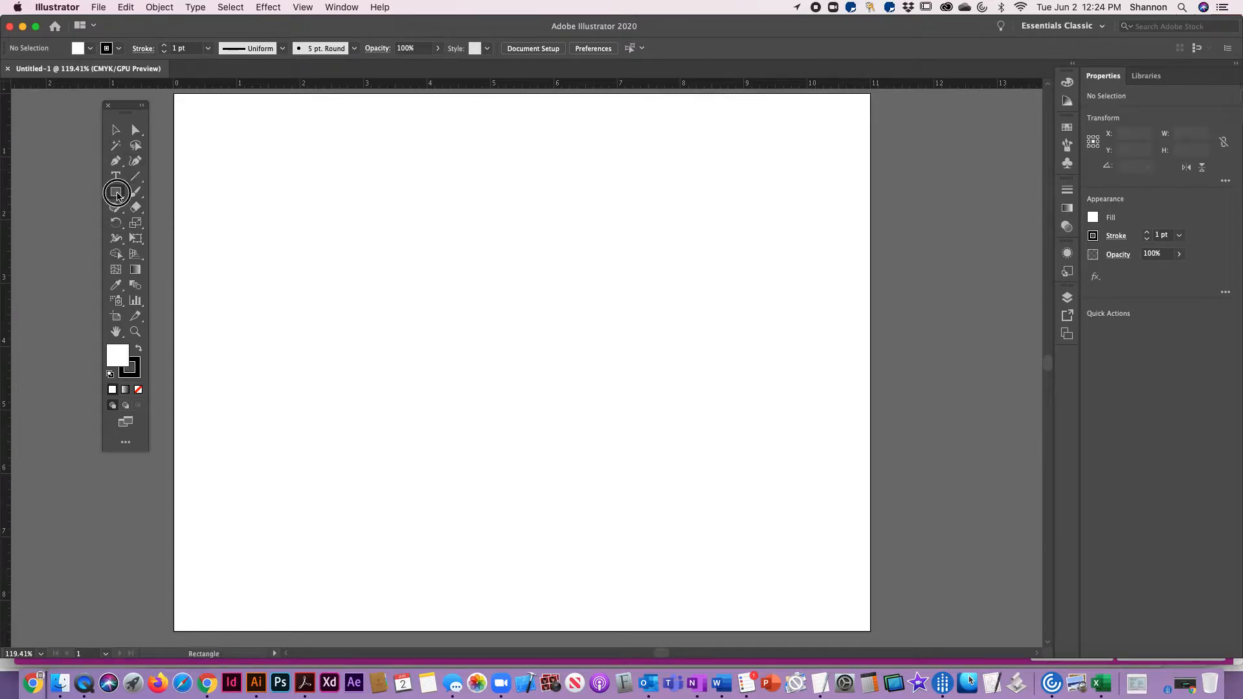
pyautogui.moveTo(118, 195); pyautogui.dragTo(164, 228)
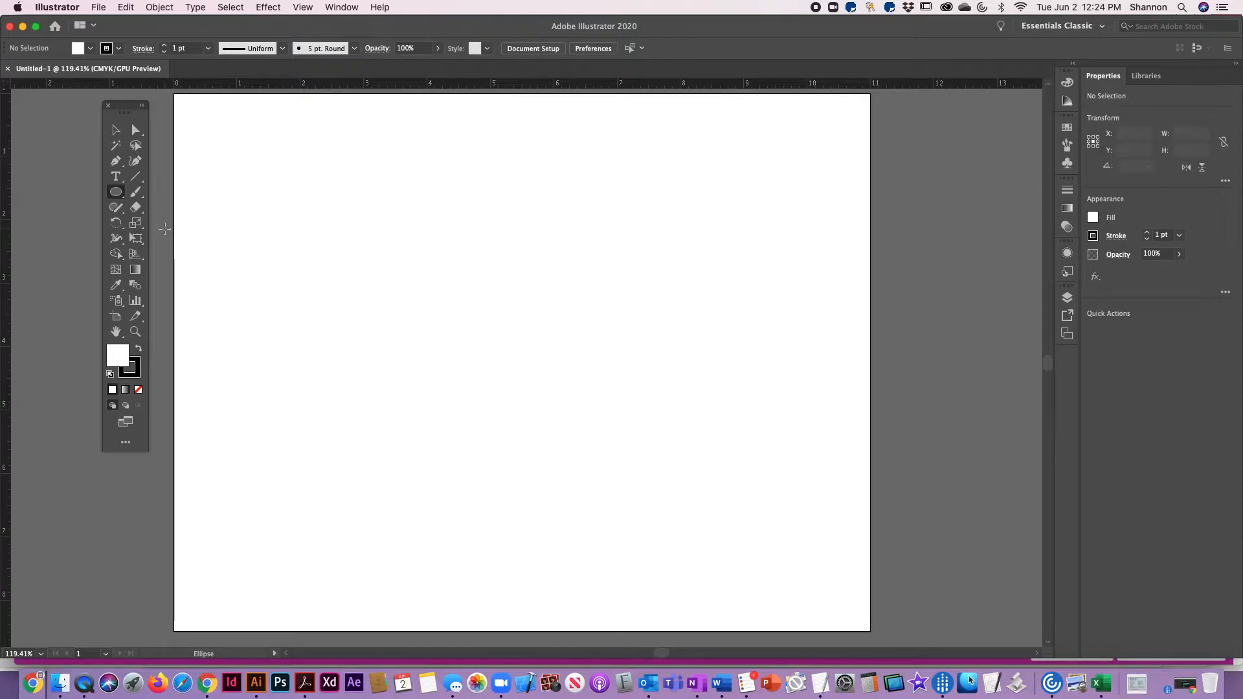
# Float an enlarged Swatches palette beside the artboard, with all swatch kinds shown
pyautogui.click(1068, 129)
pyautogui.moveTo(929, 125); pyautogui.dragTo(918, 87)
pyautogui.moveTo(1030, 186); pyautogui.dragTo(1013, 467)
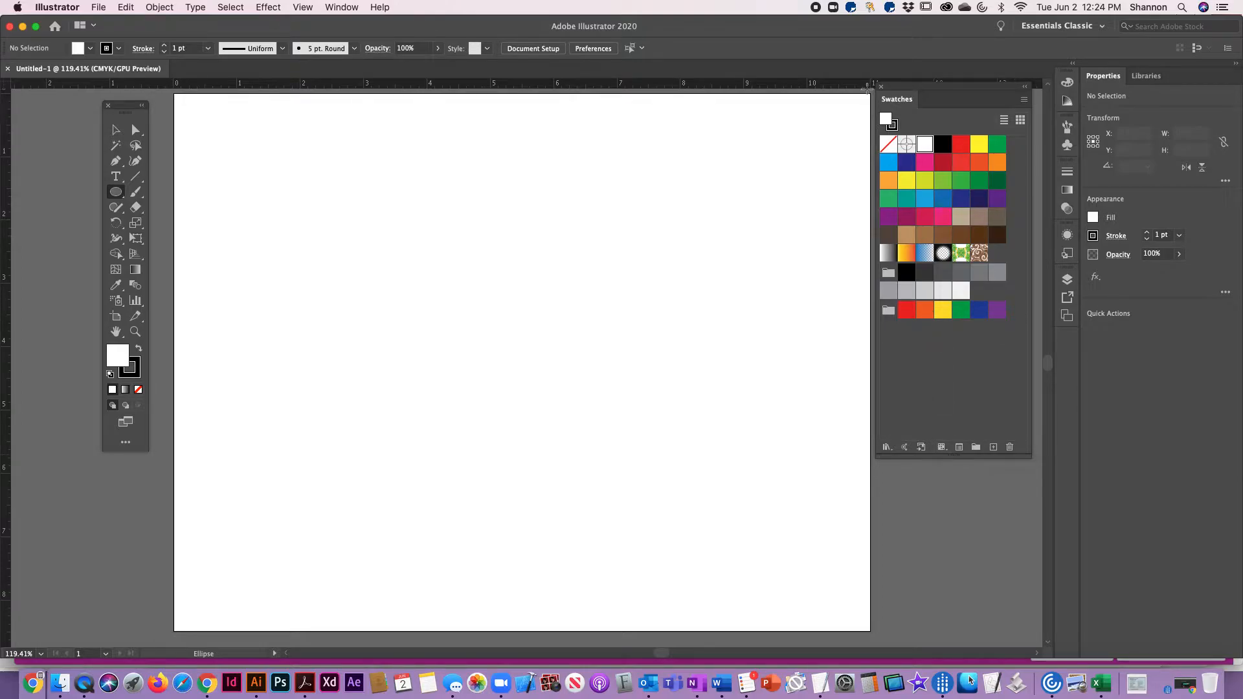
pyautogui.click(943, 448)
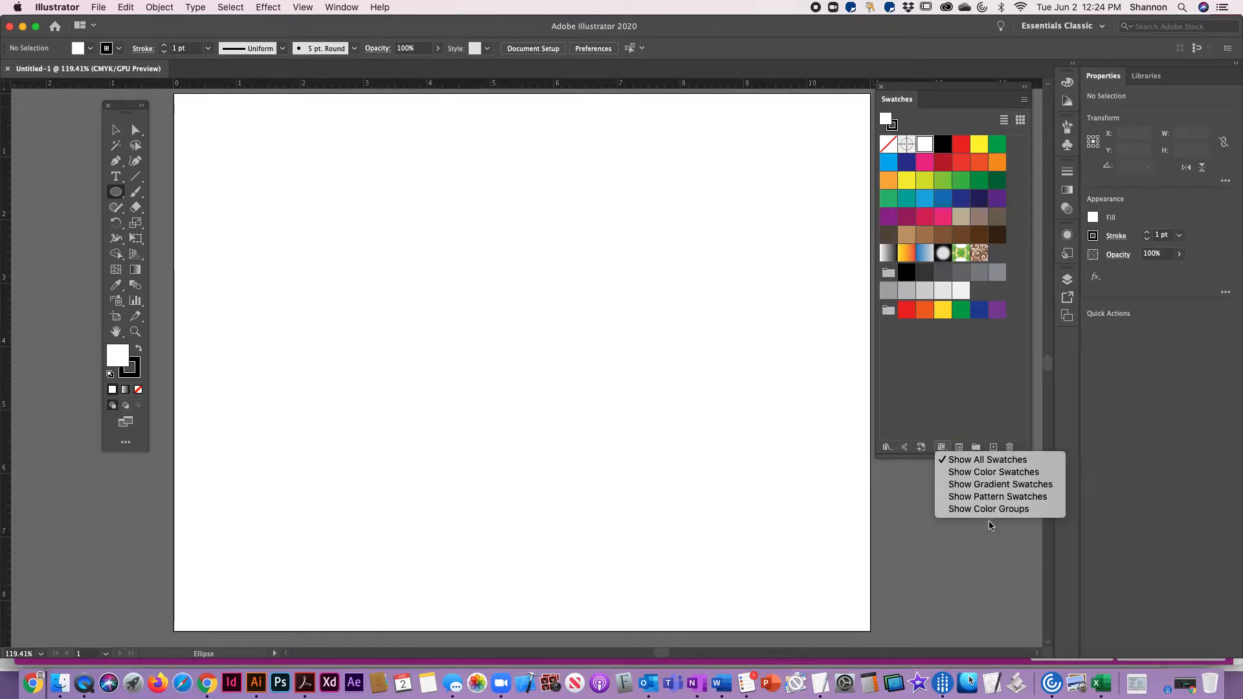
pyautogui.click(984, 460)
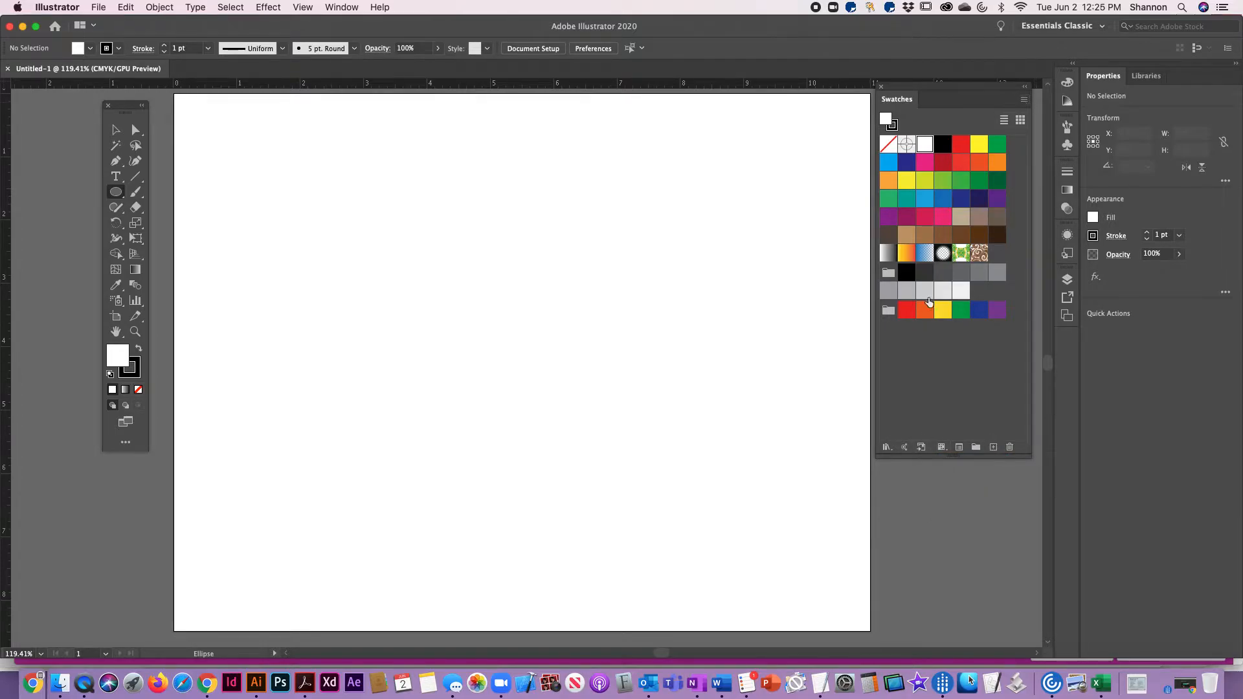
# Open the Earthtone swatch library
pyautogui.click(1023, 101)
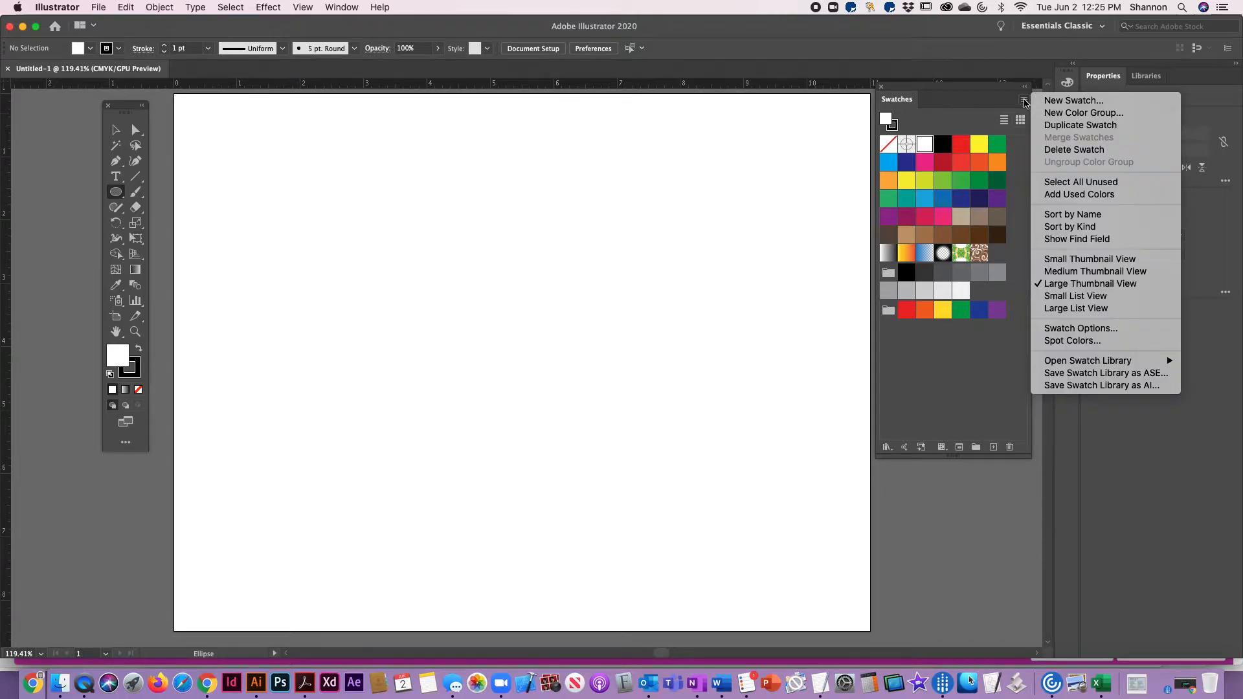
pyautogui.moveTo(1083, 364)
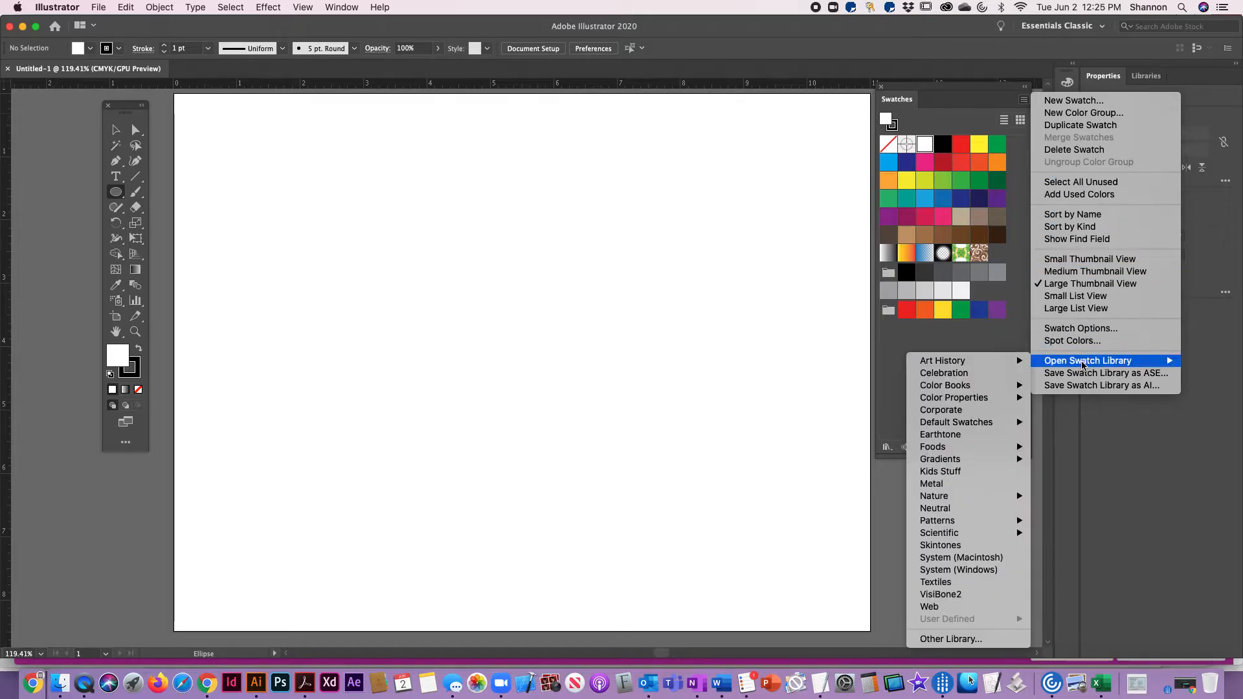
pyautogui.moveTo(942, 361)
pyautogui.moveTo(965, 428)
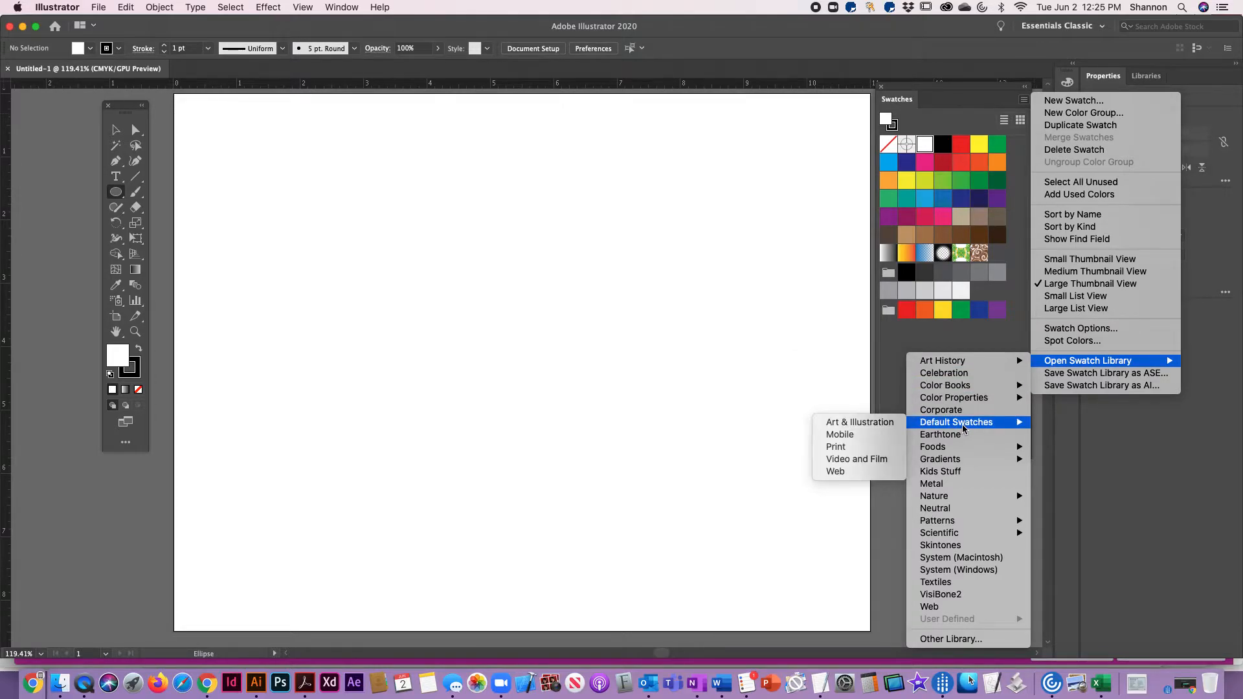
pyautogui.click(959, 435)
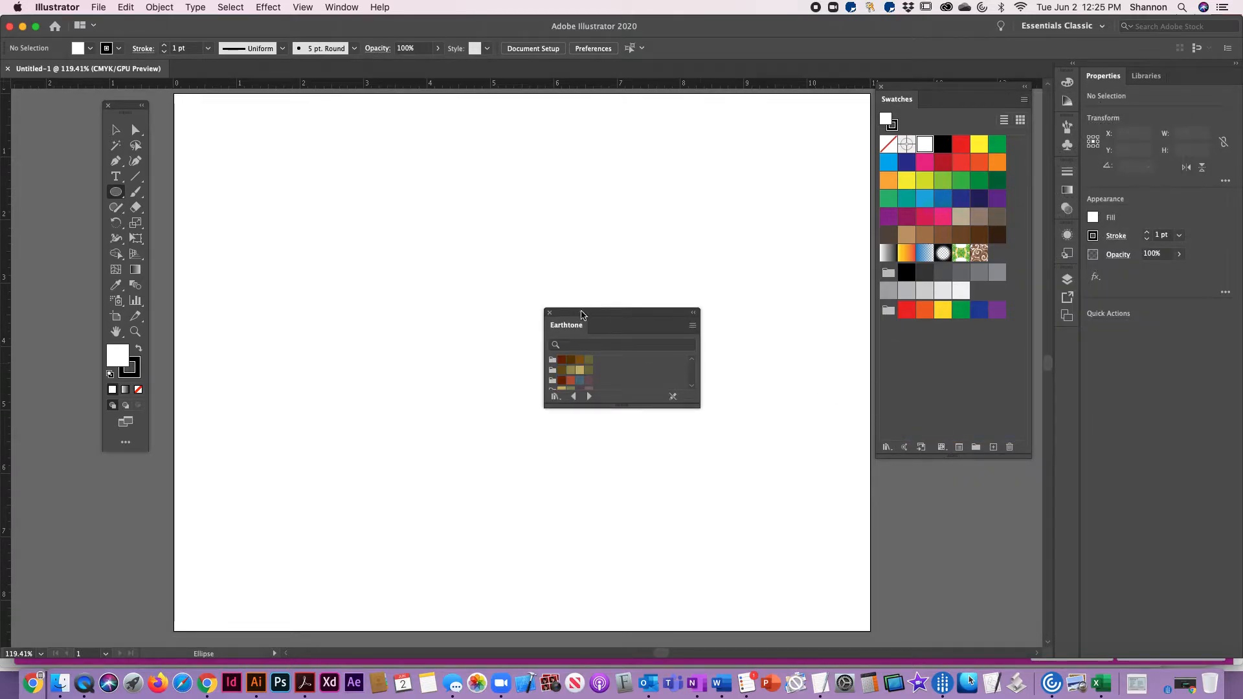
# Place the Earthtone library over the lower part of the Swatches palette, enlarged and in Large Thumbnail View
pyautogui.moveTo(574, 328); pyautogui.dragTo(906, 325)
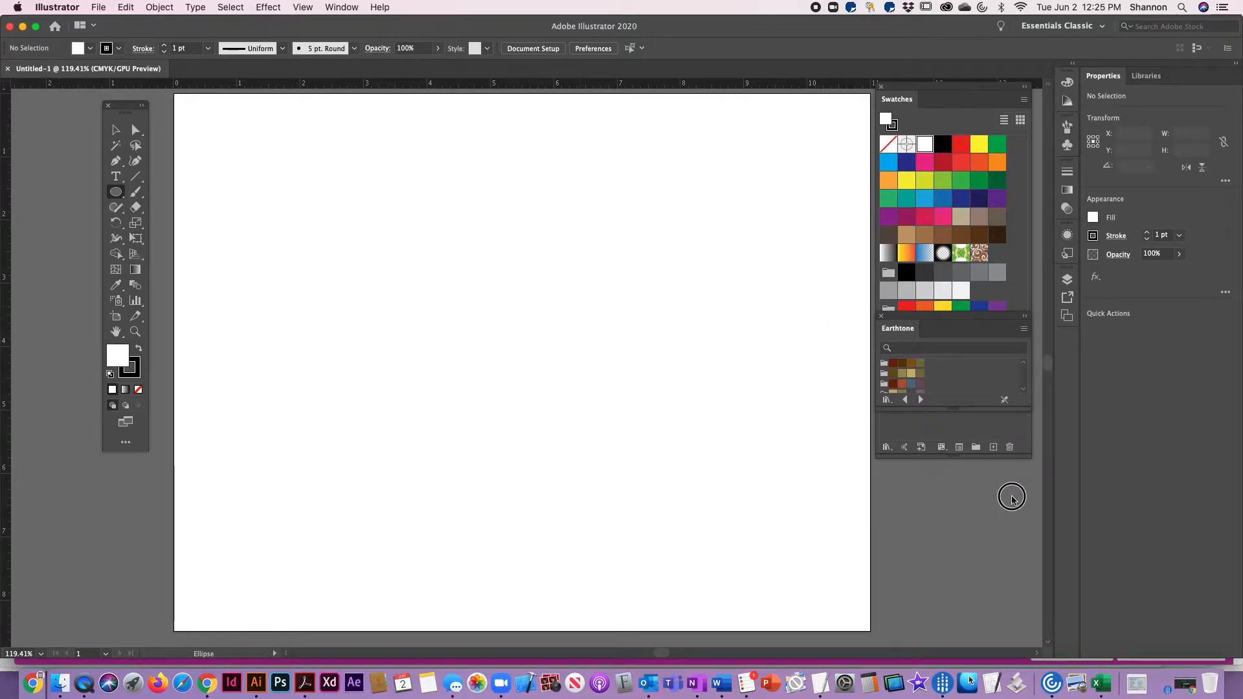
pyautogui.moveTo(1030, 404); pyautogui.dragTo(1037, 503)
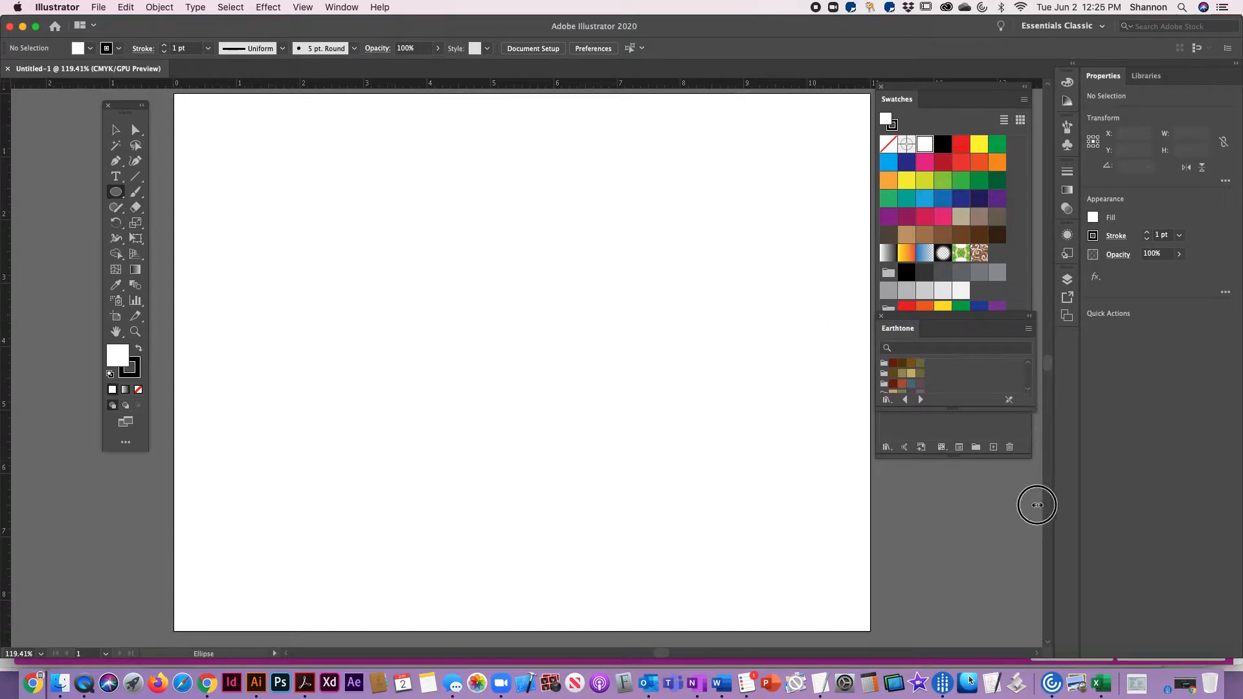
pyautogui.moveTo(1009, 410); pyautogui.dragTo(991, 556)
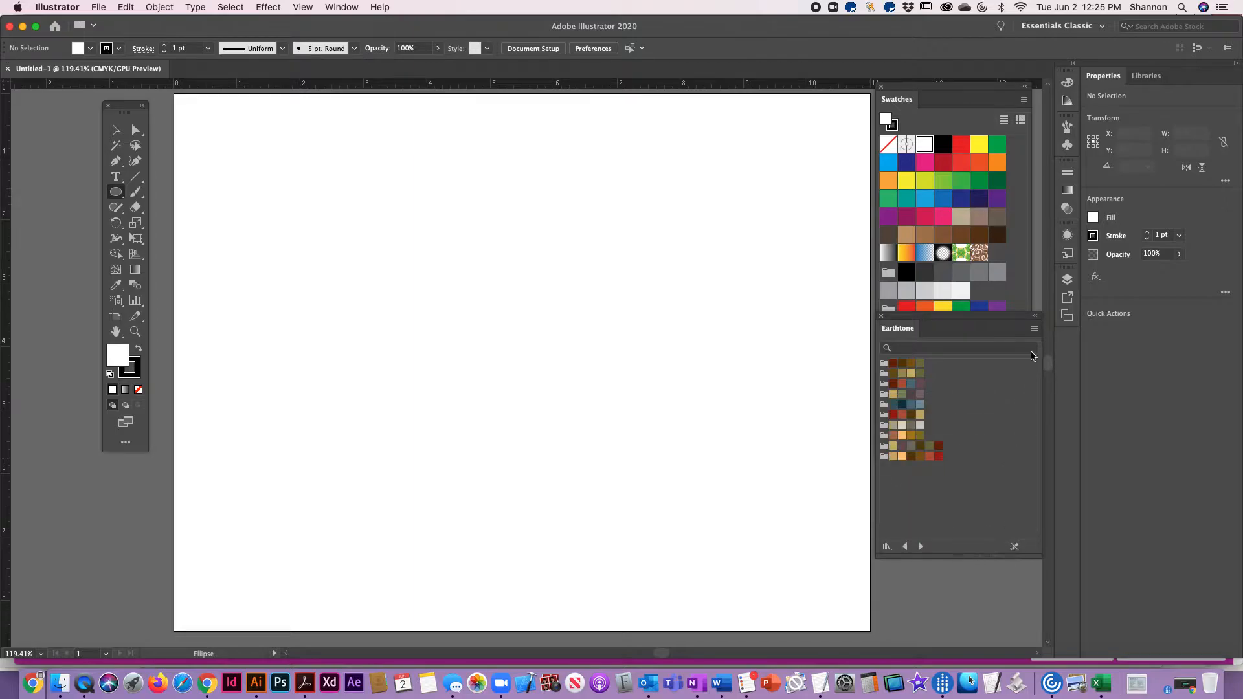
pyautogui.click(1034, 331)
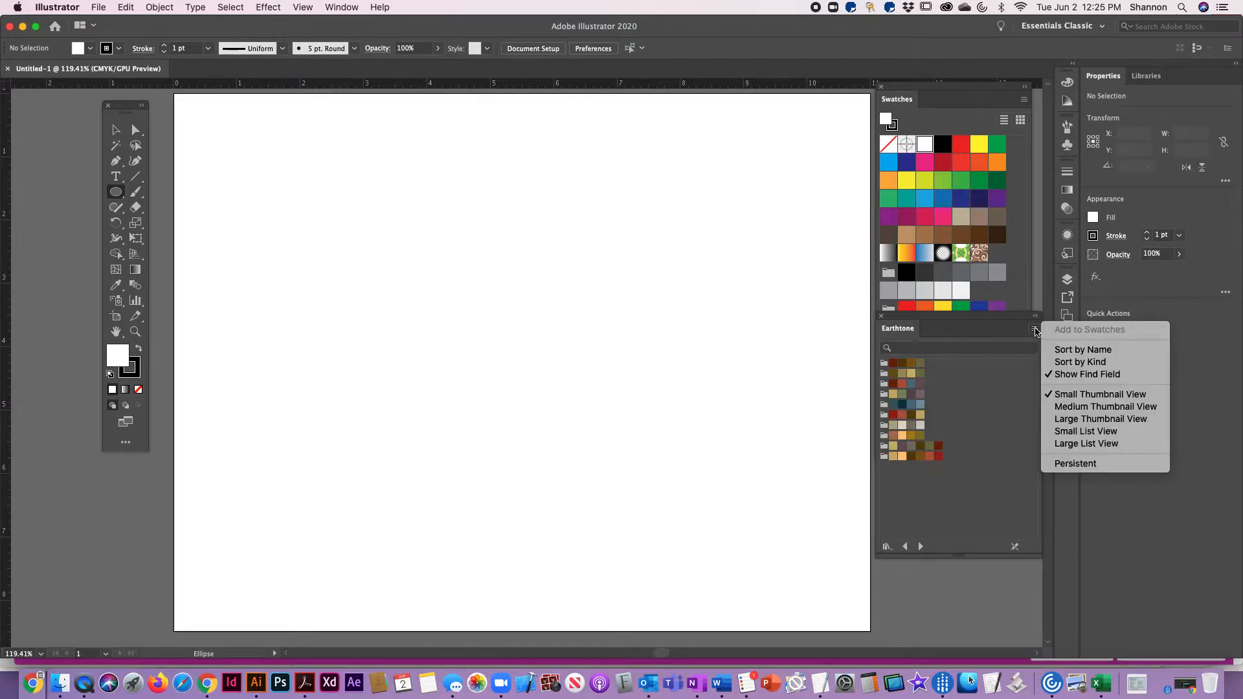
pyautogui.click(1087, 421)
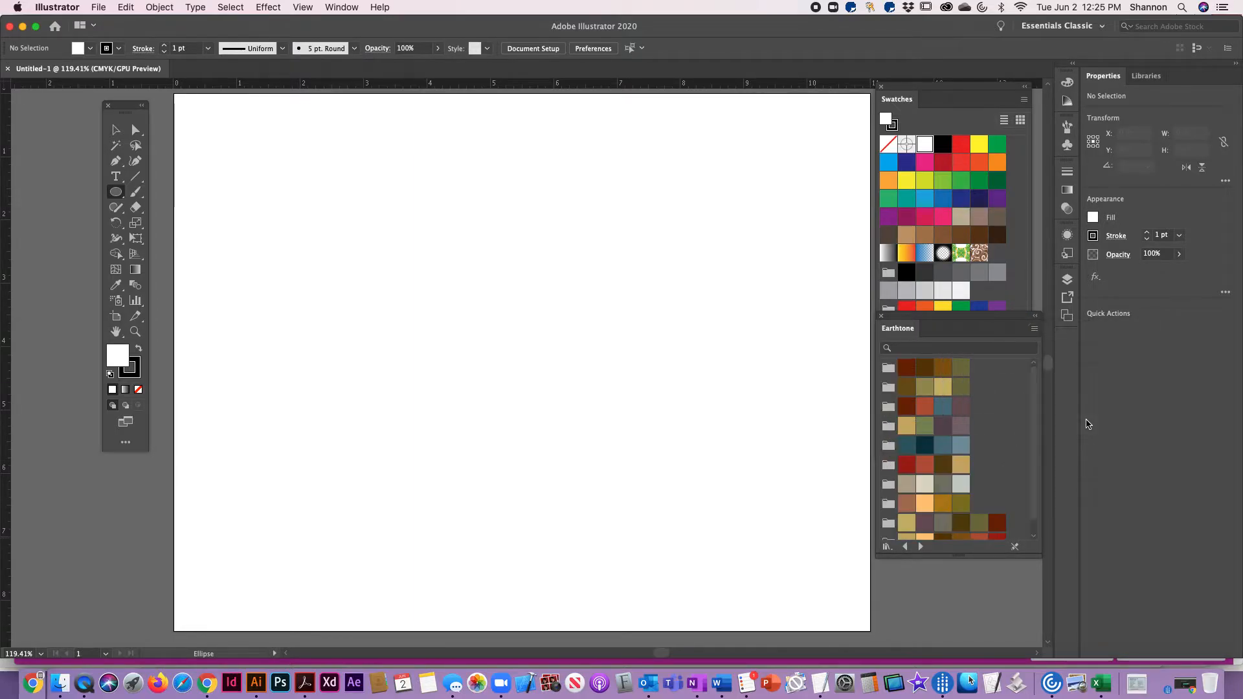
# Examine the Earthtone swatches and the controls that switch between and color the fill and stroke
pyautogui.scroll(-1, 1007, 414)
pyautogui.scroll(1, 1010, 417)
pyautogui.scroll(-1, 994, 450)
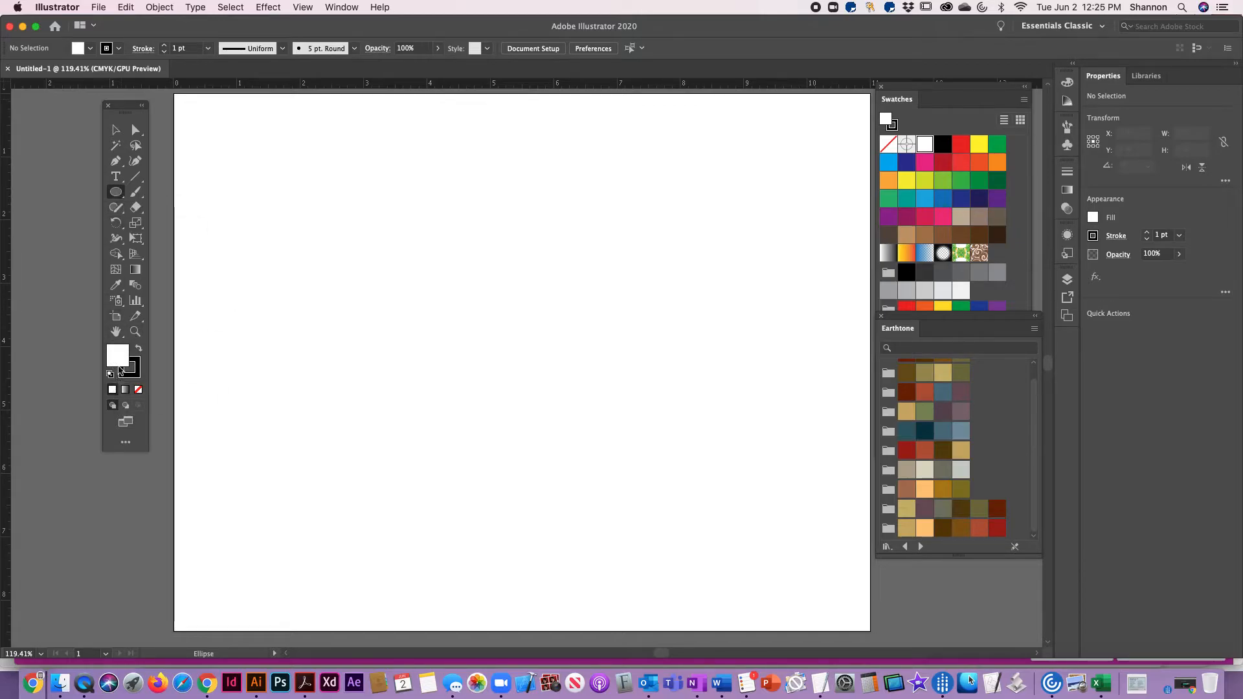
pyautogui.click(138, 368)
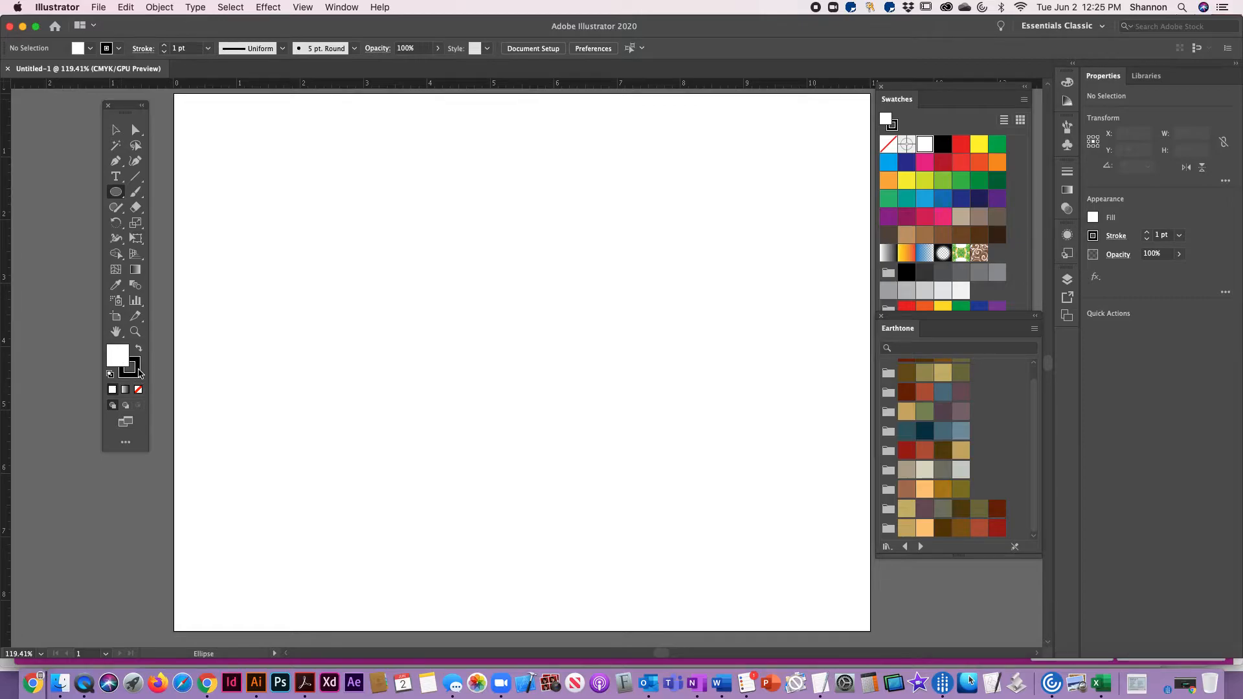
pyautogui.click(112, 363)
pyautogui.click(132, 367)
pyautogui.click(117, 358)
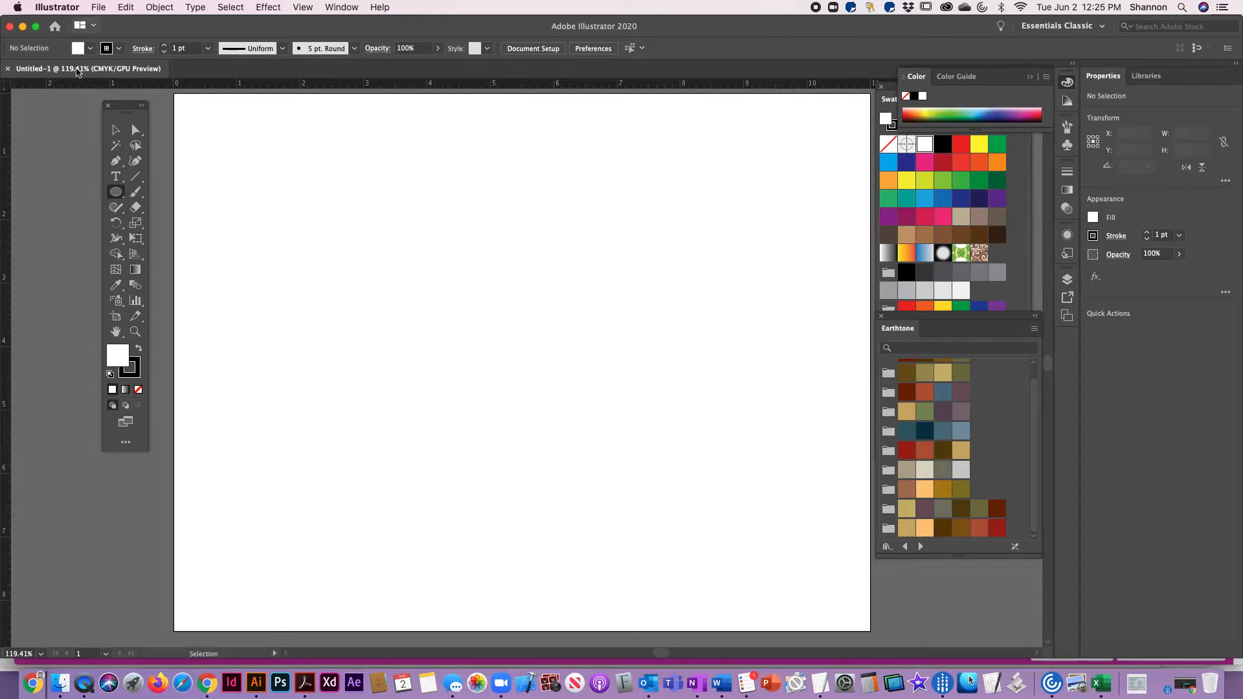
pyautogui.click(90, 50)
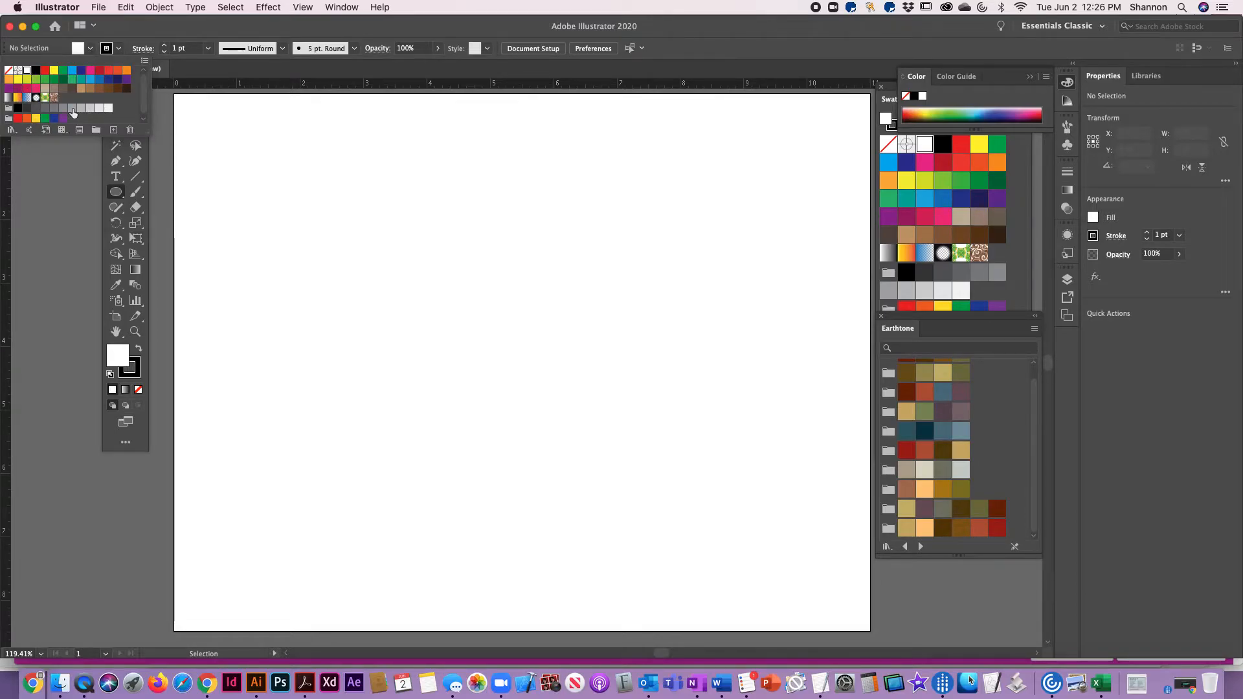
pyautogui.click(120, 49)
pyautogui.click(120, 50)
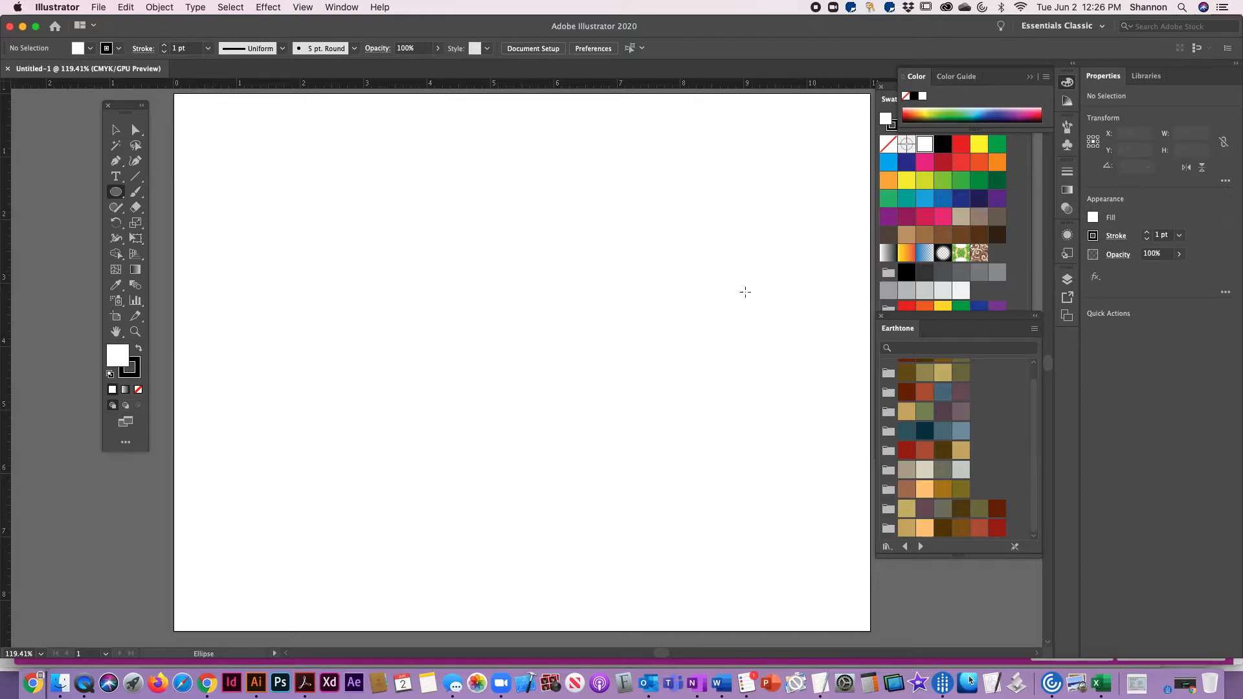
# Set the stroke to None and the fill to the muted green swatch from the Earthtone library
pyautogui.click(133, 375)
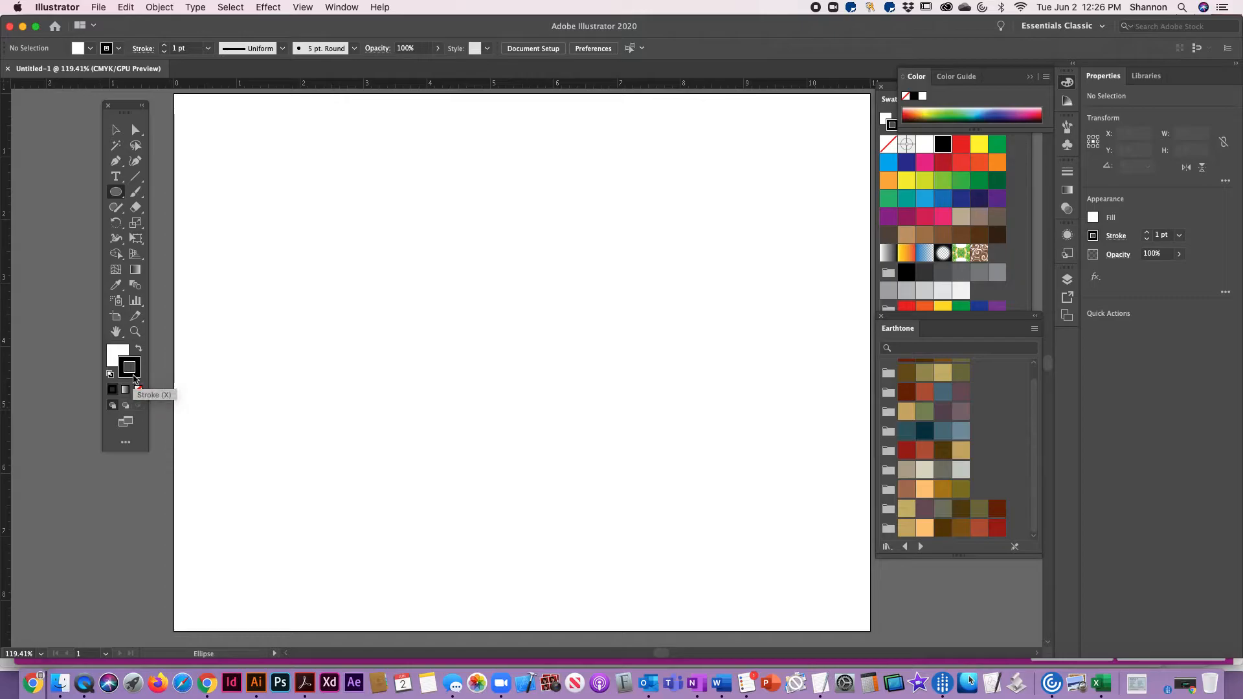
pyautogui.click(137, 389)
pyautogui.click(115, 360)
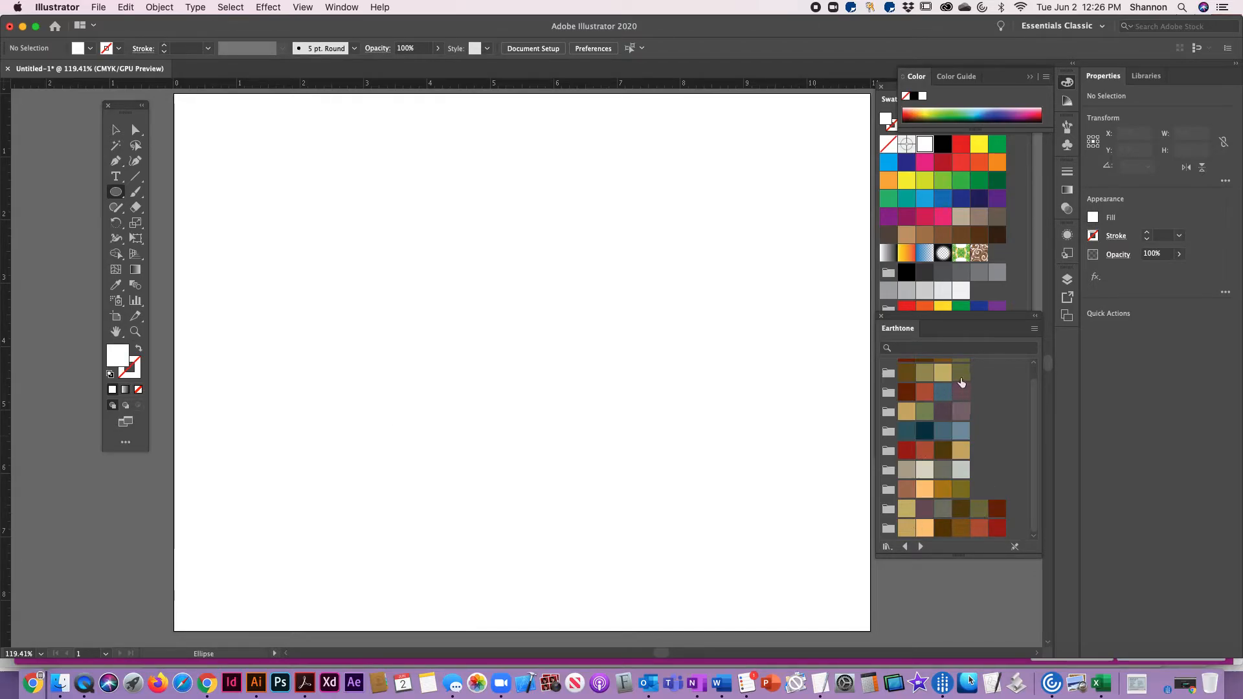
pyautogui.scroll(1, 1011, 169)
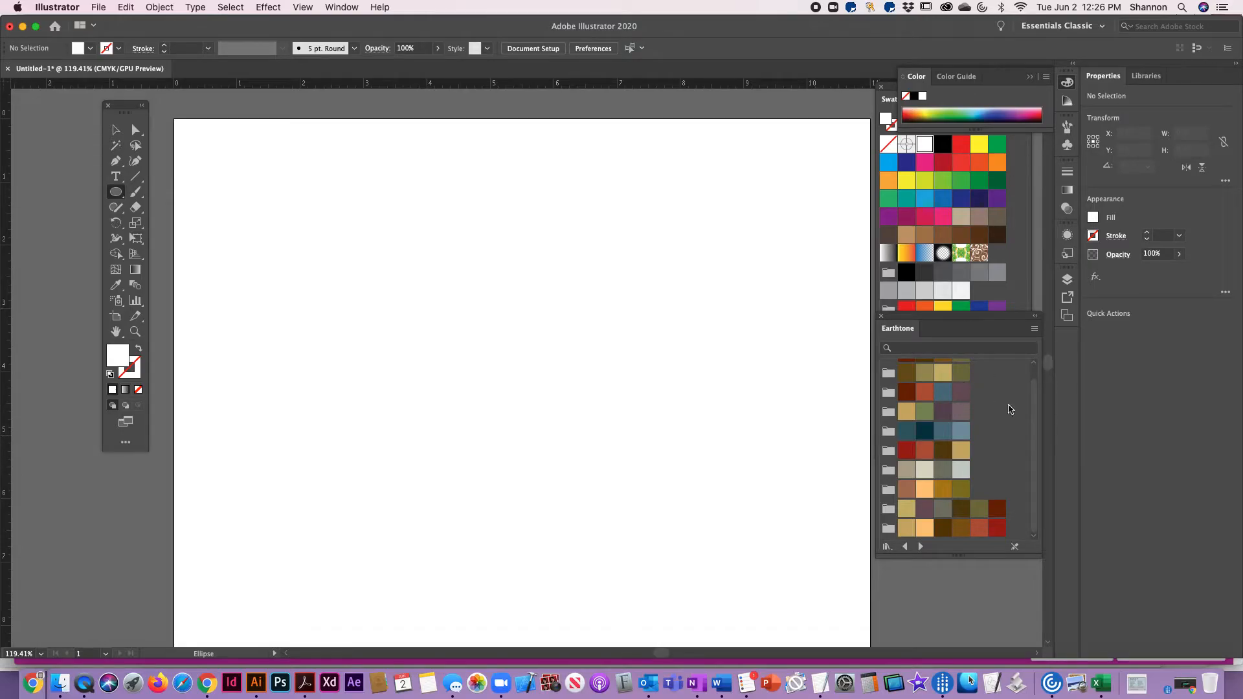
pyautogui.moveTo(1034, 387); pyautogui.dragTo(1029, 549)
pyautogui.click(924, 412)
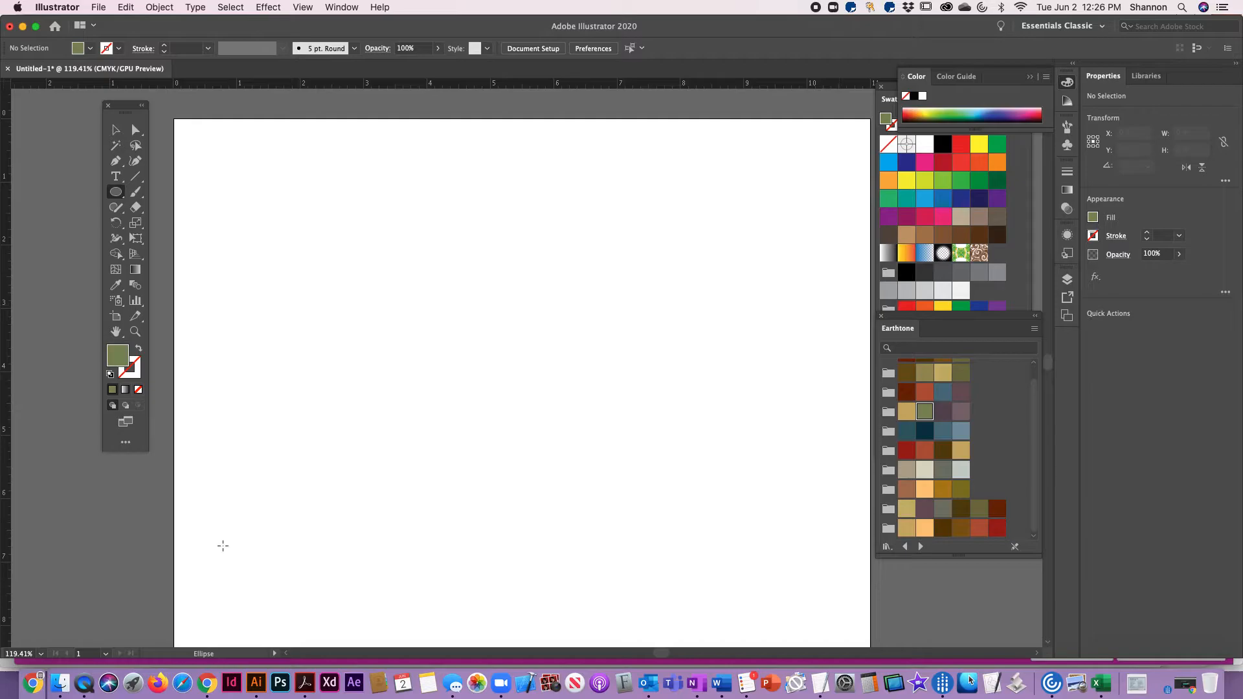
# Draw a green ellipse about 12.25 by 6.76 in across the lower part of the artboard
pyautogui.scroll(-1, 293, 465)
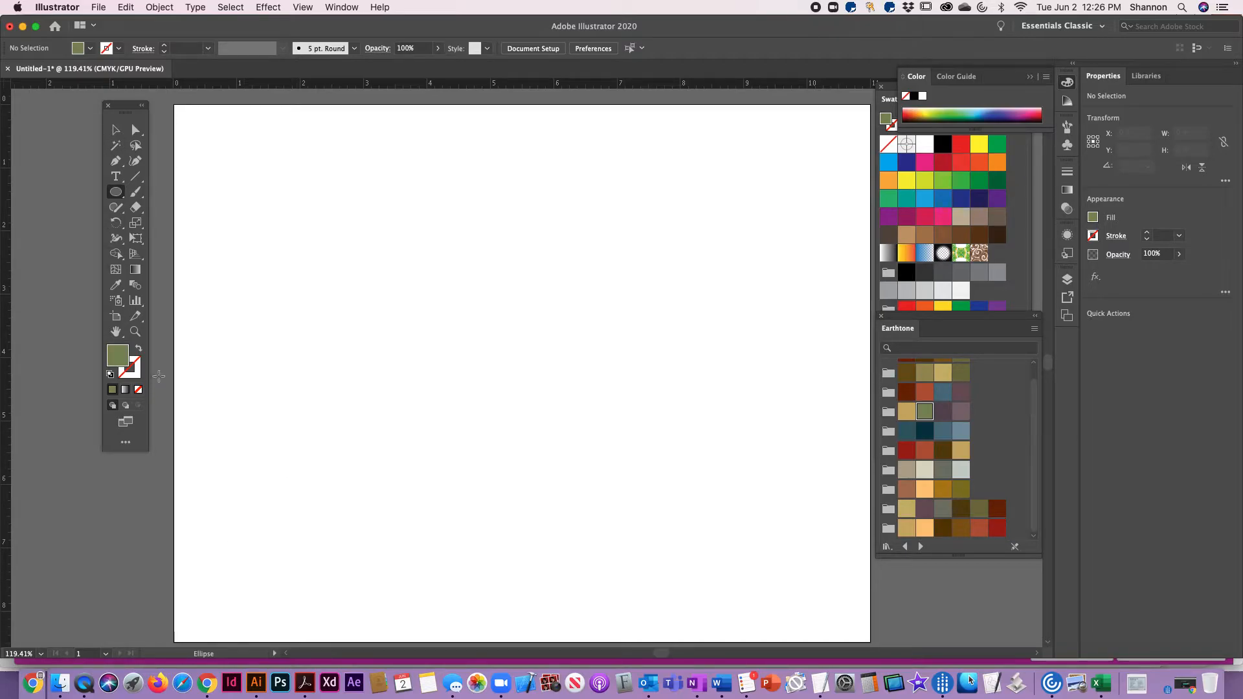
pyautogui.moveTo(160, 327); pyautogui.dragTo(937, 608)
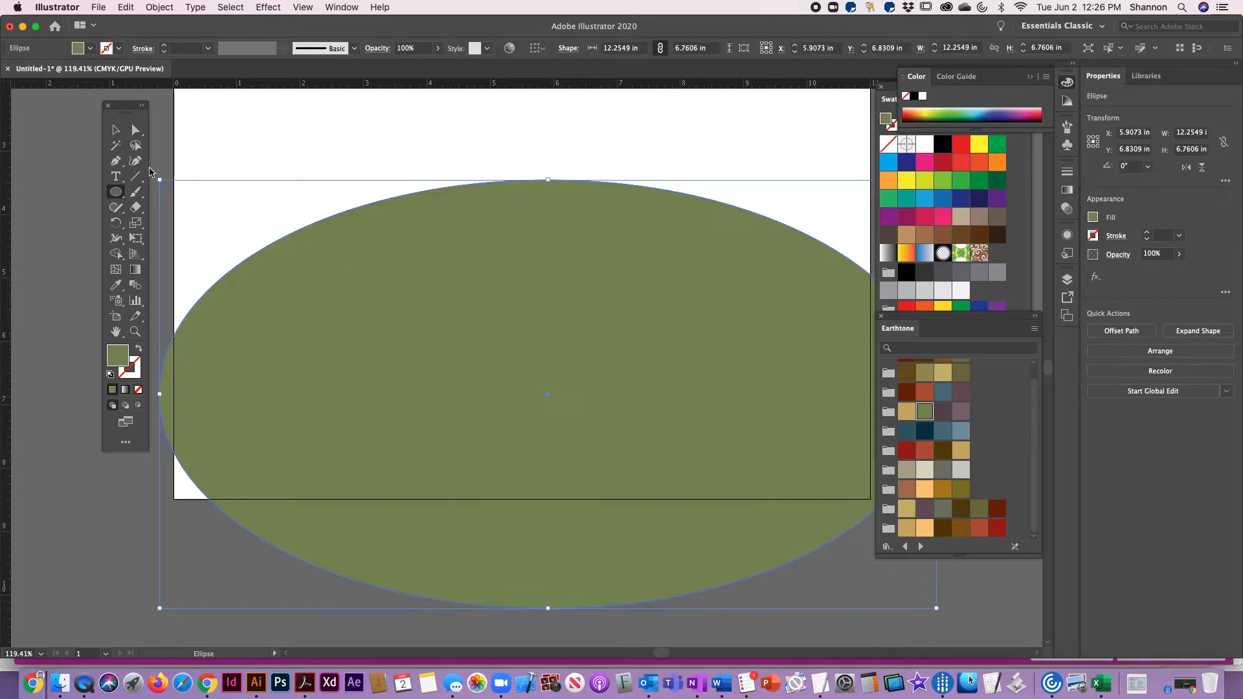
pyautogui.click(116, 130)
pyautogui.click(304, 152)
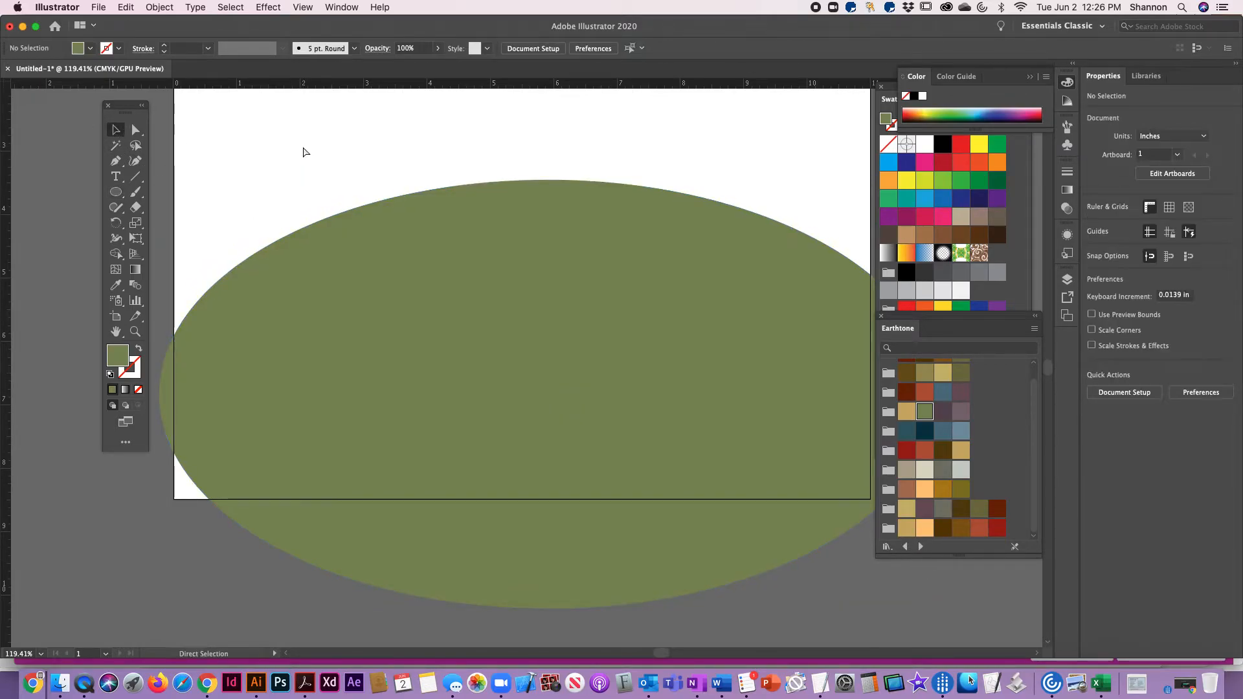
# Shift the green ellipse left and widen it to about 14.2 in so it extends past both sides of the artboard
pyautogui.press('super+minus')
pyautogui.press('super+minus')
pyautogui.click(394, 327)
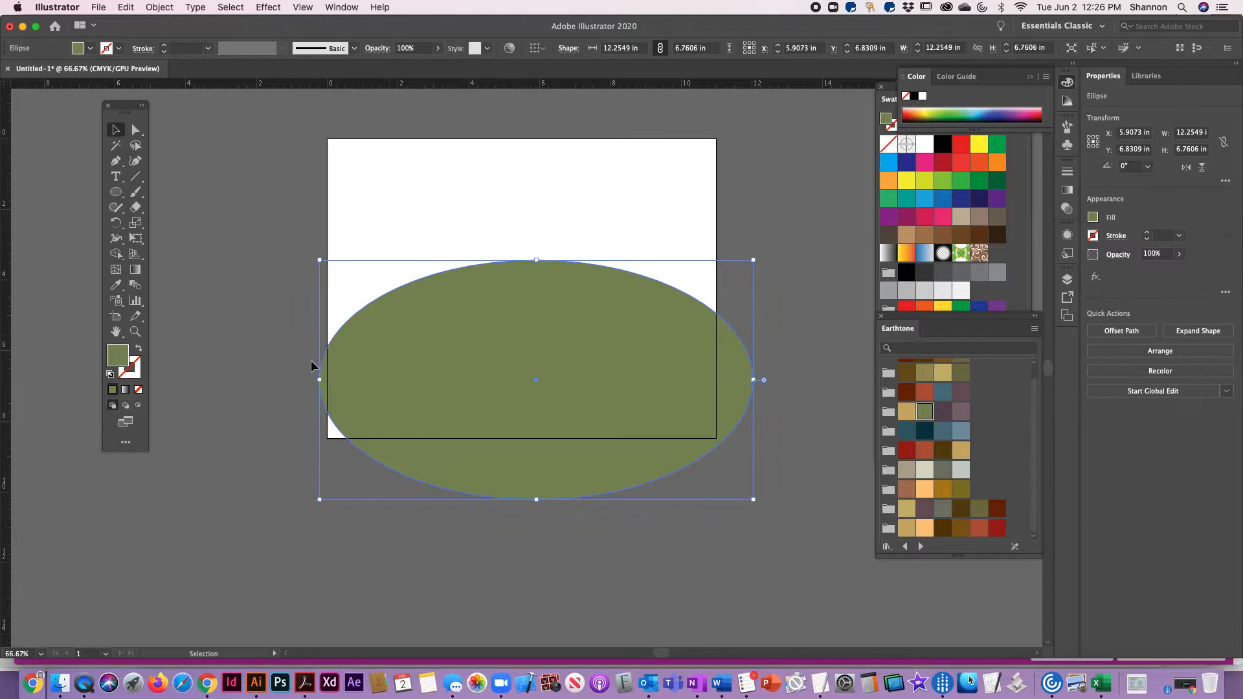
pyautogui.moveTo(324, 380); pyautogui.dragTo(277, 378)
pyautogui.click(597, 204)
pyautogui.click(693, 368)
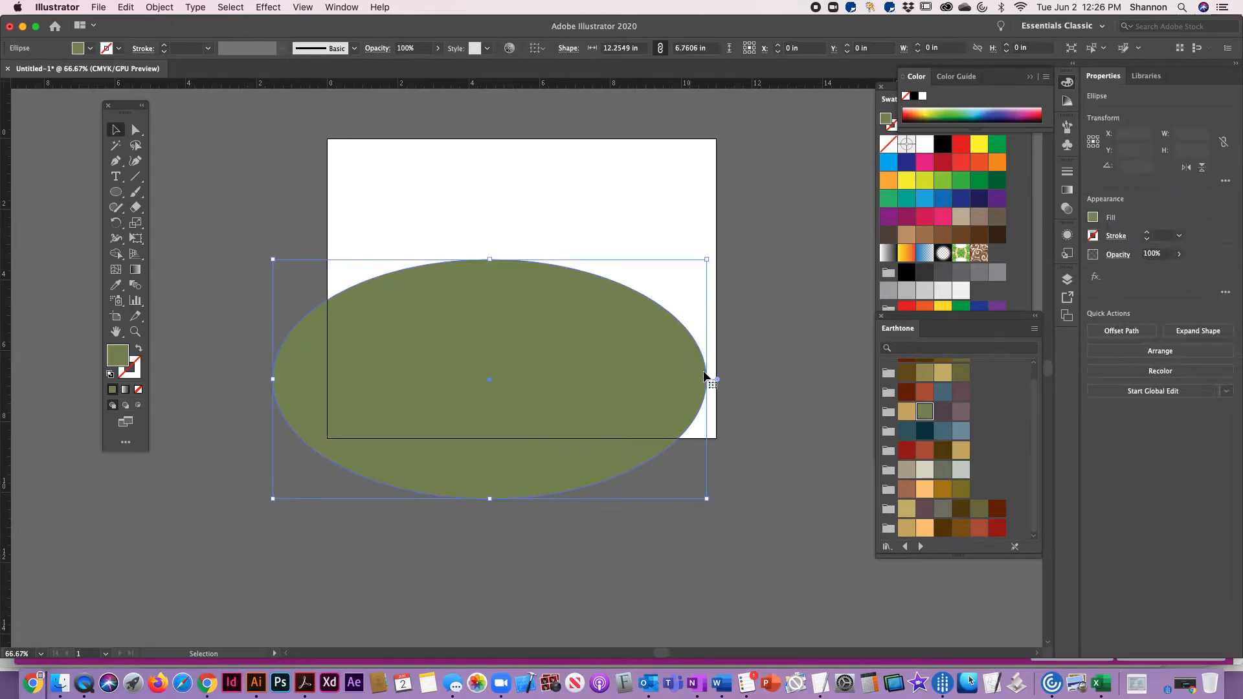
pyautogui.moveTo(708, 380); pyautogui.dragTo(776, 380)
pyautogui.click(728, 163)
pyautogui.moveTo(743, 242); pyautogui.dragTo(638, 305)
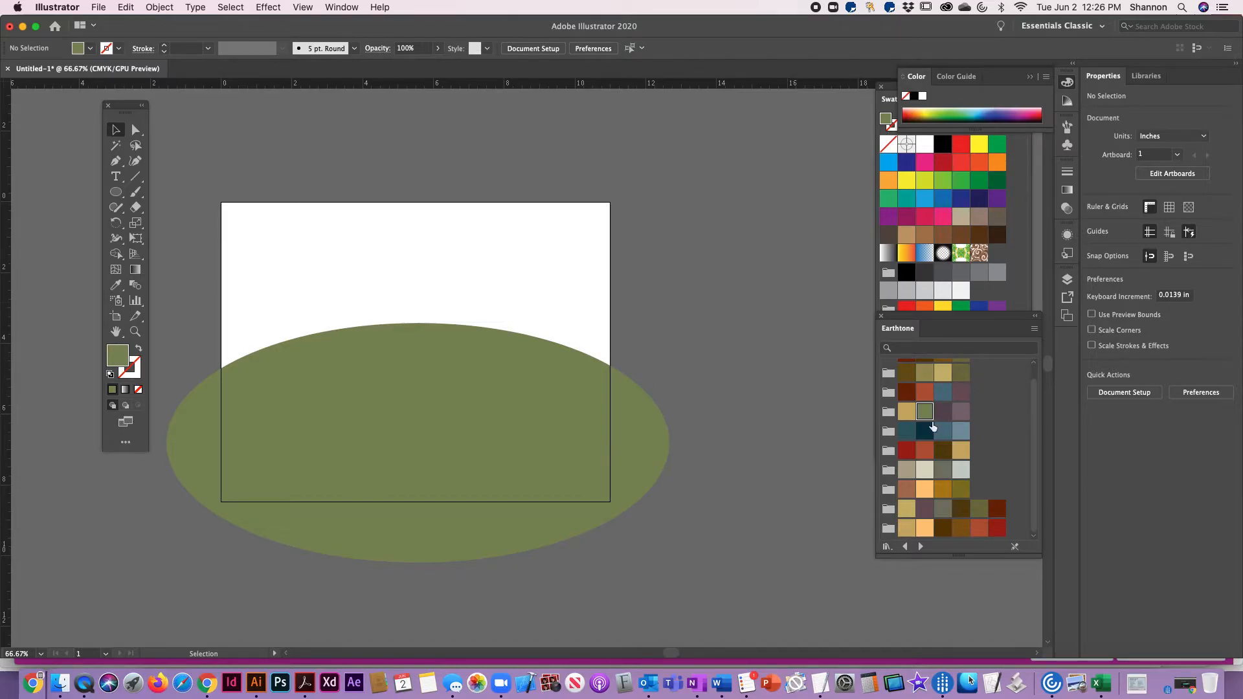
# Draw an ellipse about 4.92 by 4.06 in with the olive-brown Earthtone fill over the artboard's right edge
pyautogui.click(964, 490)
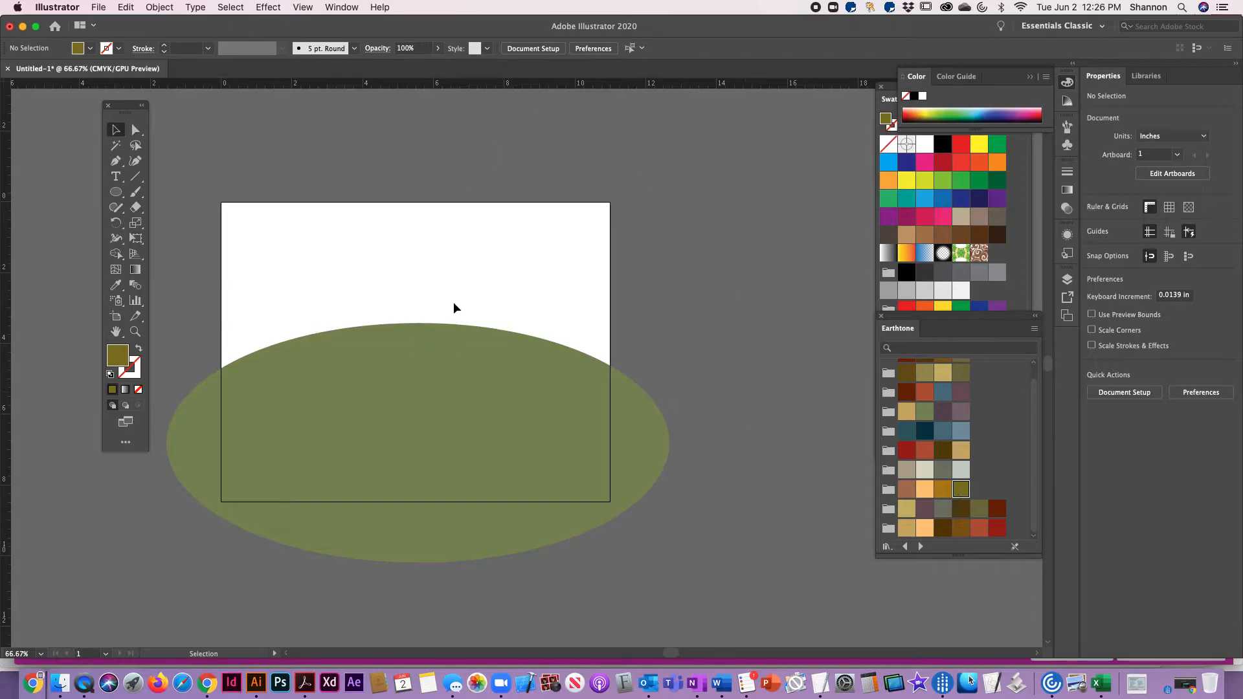
pyautogui.click(117, 193)
pyautogui.moveTo(478, 306)
pyautogui.mouseDown()
pyautogui.moveTo(616, 436)
pyautogui.moveTo(652, 450)
pyautogui.mouseUp()
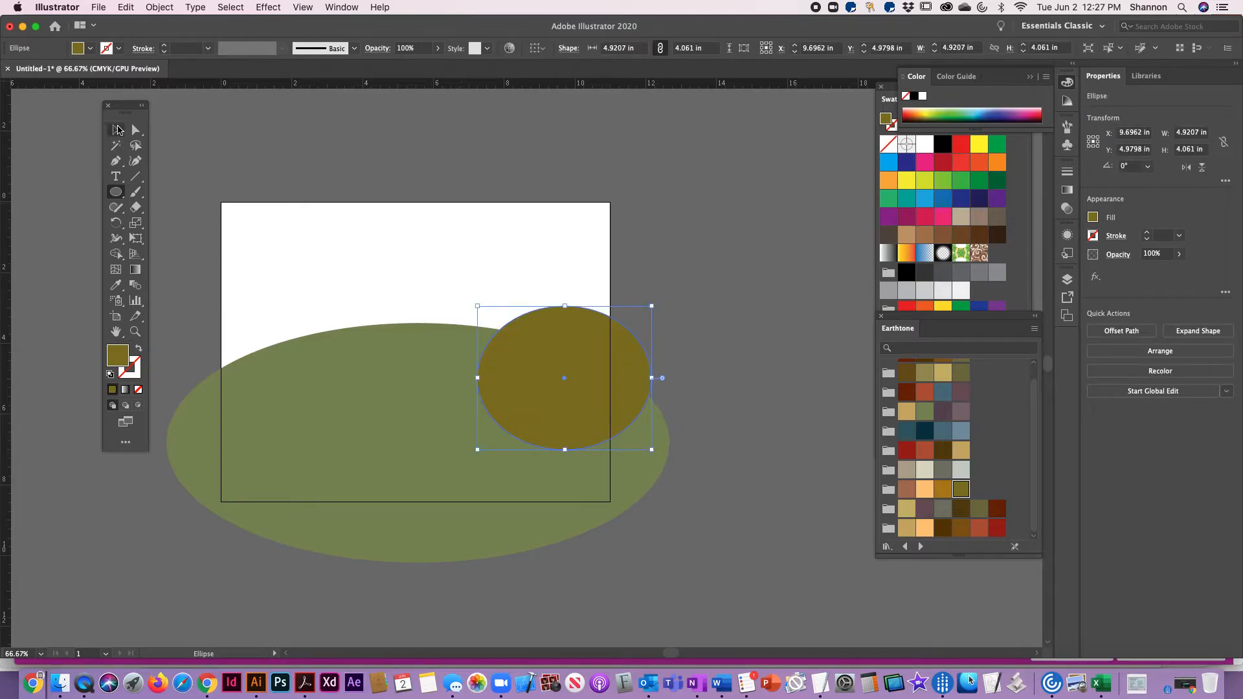
pyautogui.click(116, 129)
pyautogui.click(478, 280)
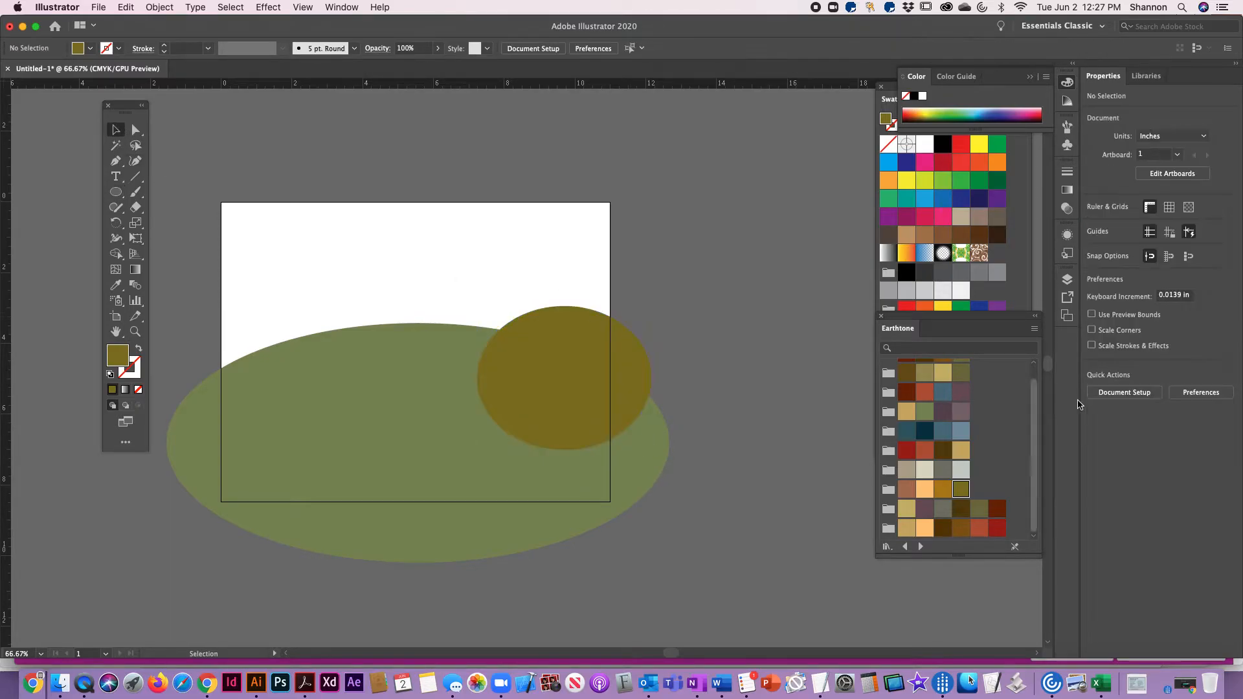
# Draw an ellipse about 9.95 by 4.5 in with the dark brown Earthtone fill over the artboard's left side
pyautogui.click(961, 512)
pyautogui.click(116, 191)
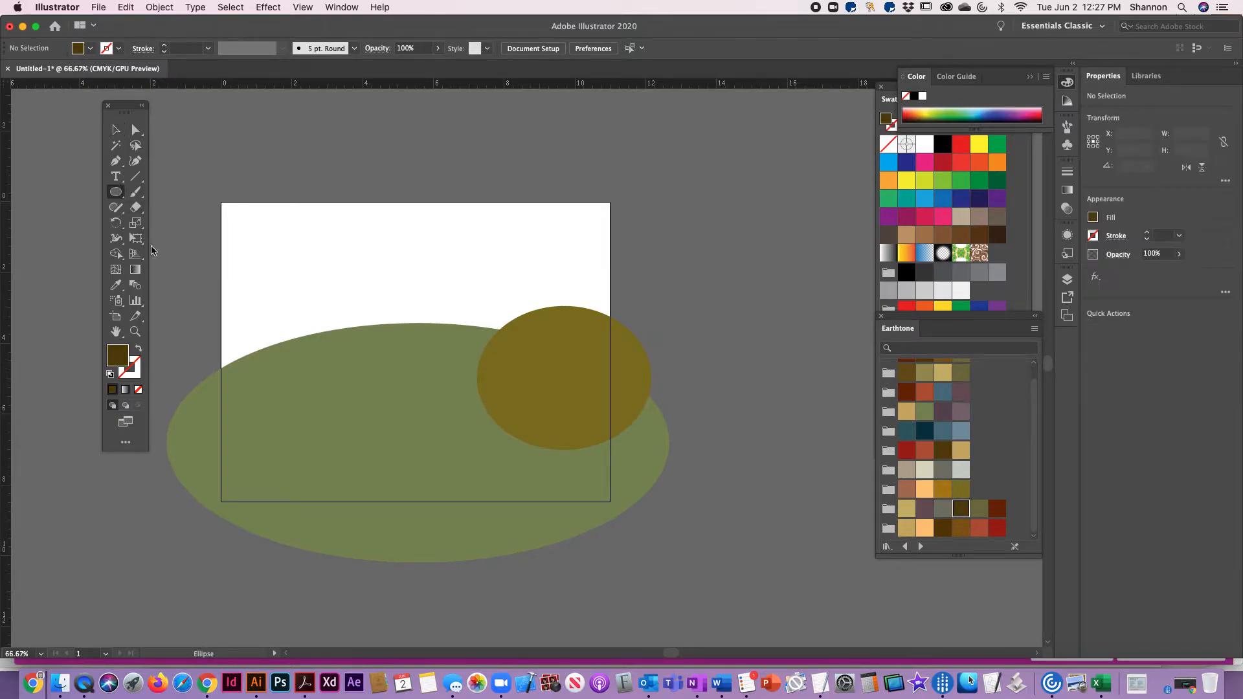
pyautogui.moveTo(177, 279); pyautogui.dragTo(528, 437)
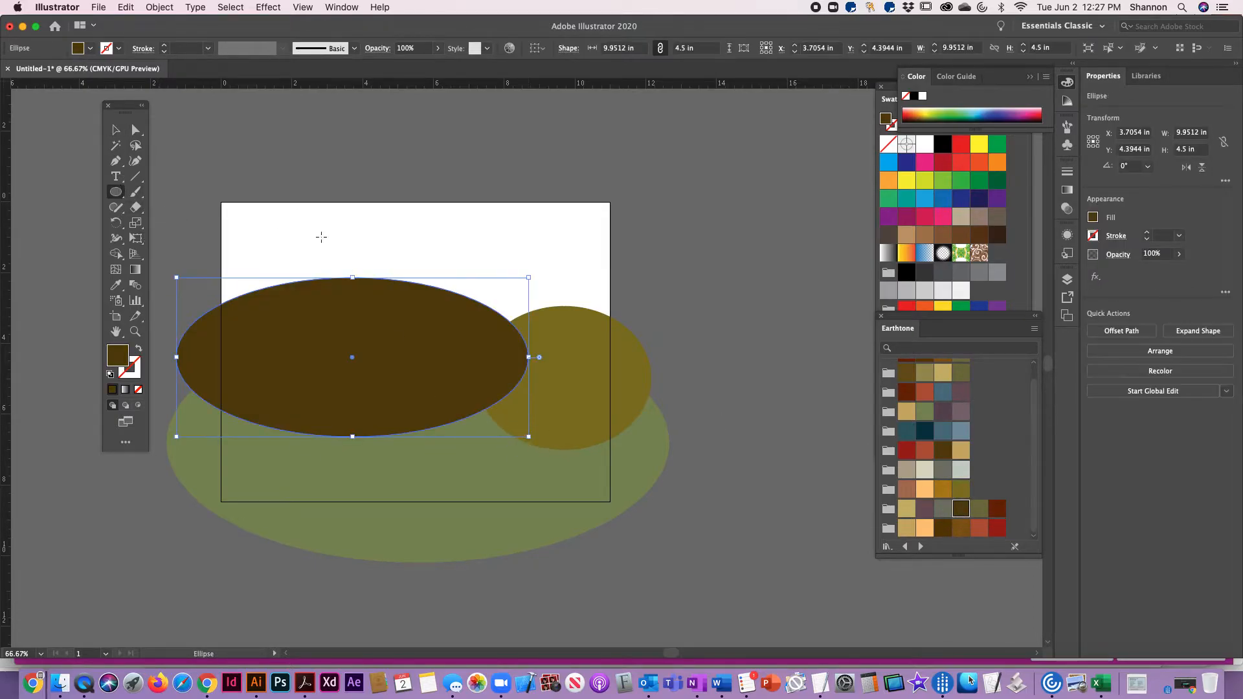
pyautogui.click(116, 130)
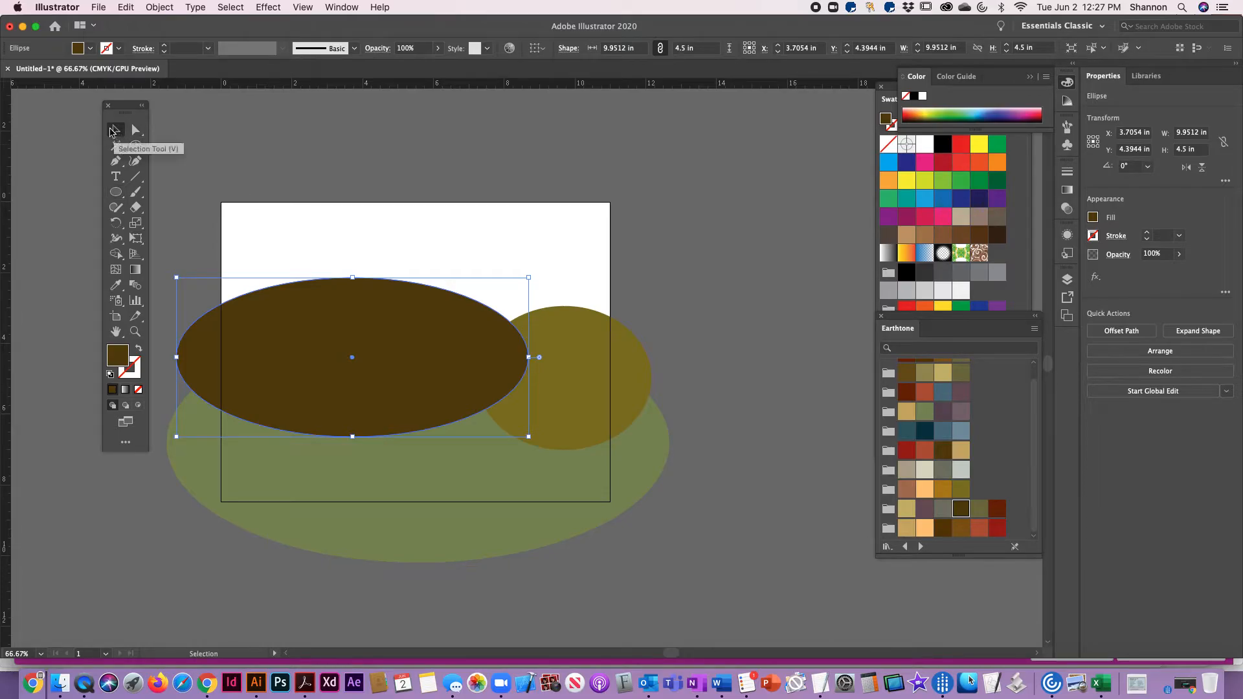
pyautogui.click(632, 284)
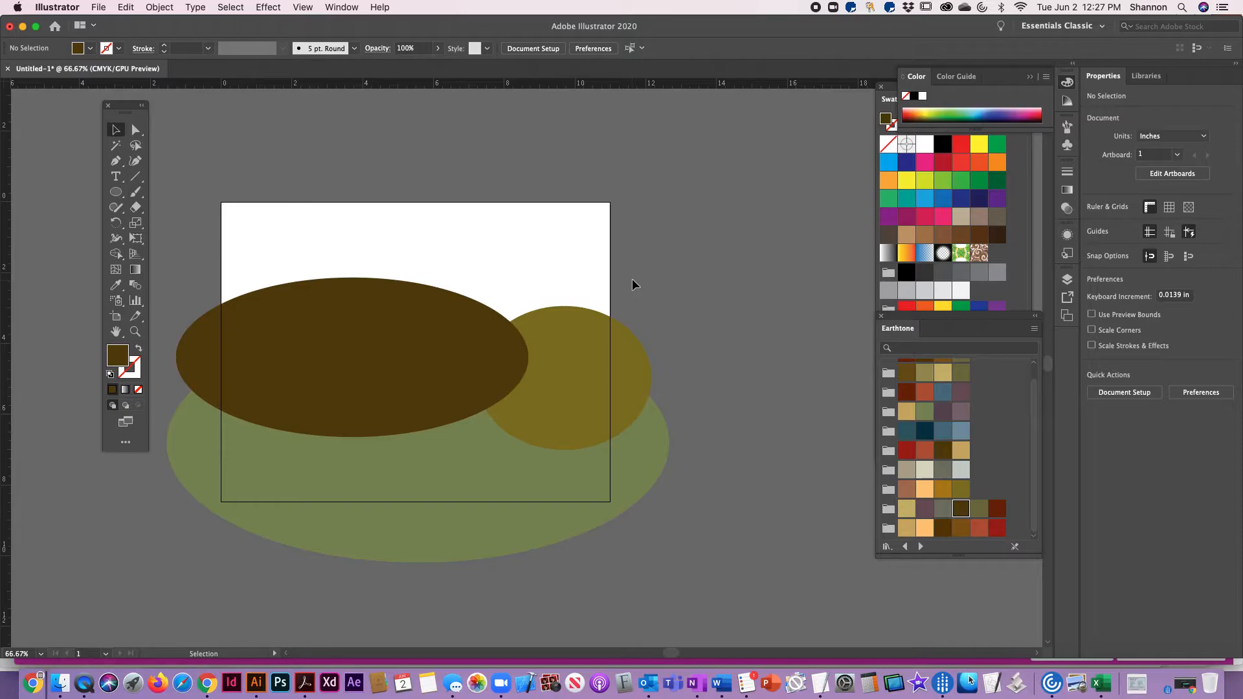
# Select the green, olive-brown and dark brown ellipses in turn to check how they are stacked
pyautogui.click(438, 514)
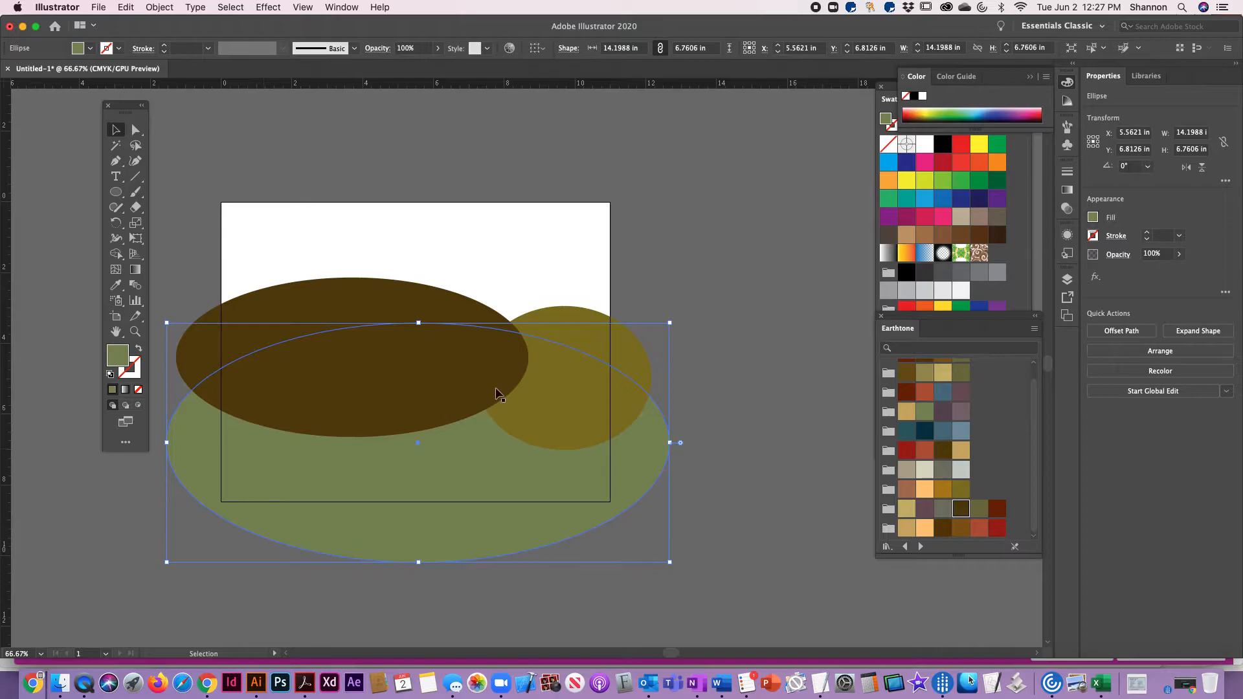
pyautogui.click(593, 334)
pyautogui.click(315, 335)
pyautogui.press('super+shift+bracketright')
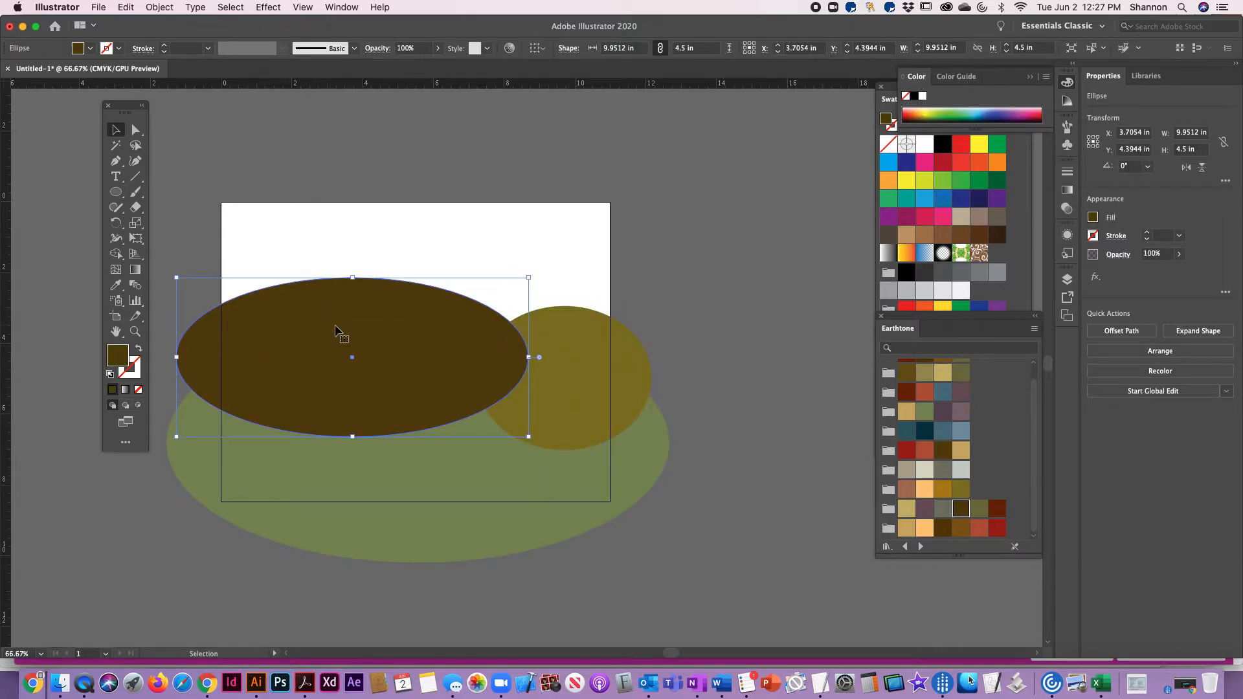
# Send the olive-brown ellipse to the back of the stacking order
pyautogui.click(576, 336)
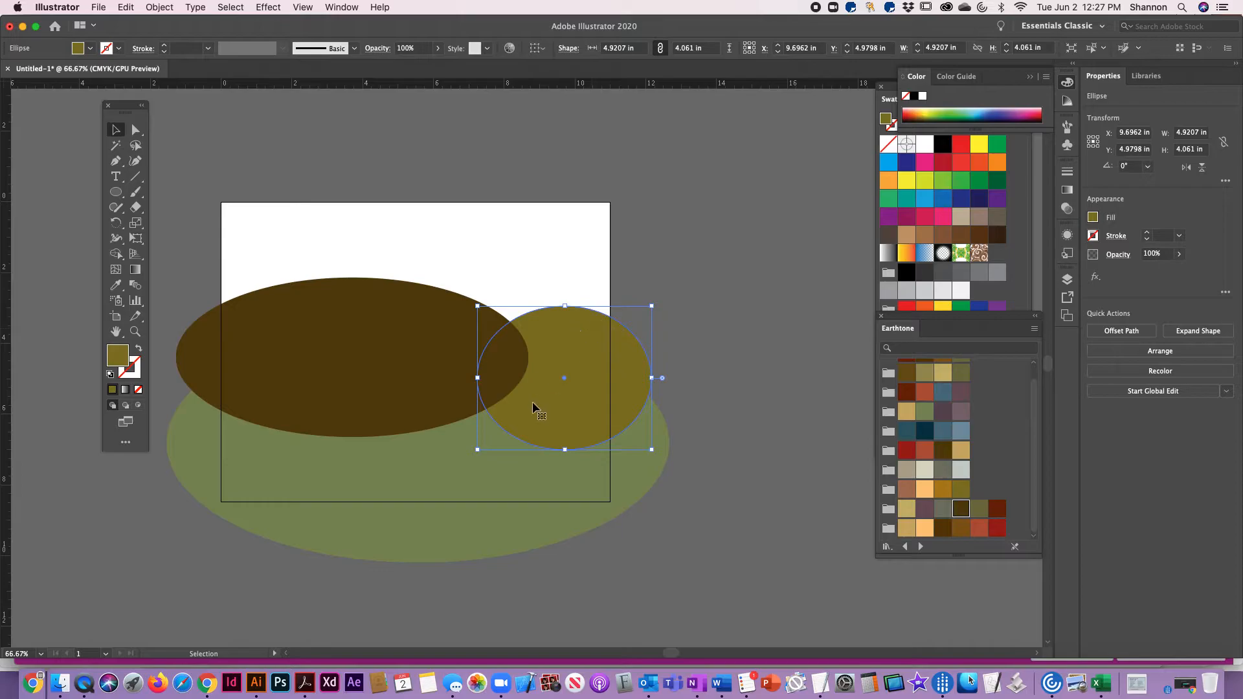
pyautogui.click(160, 8)
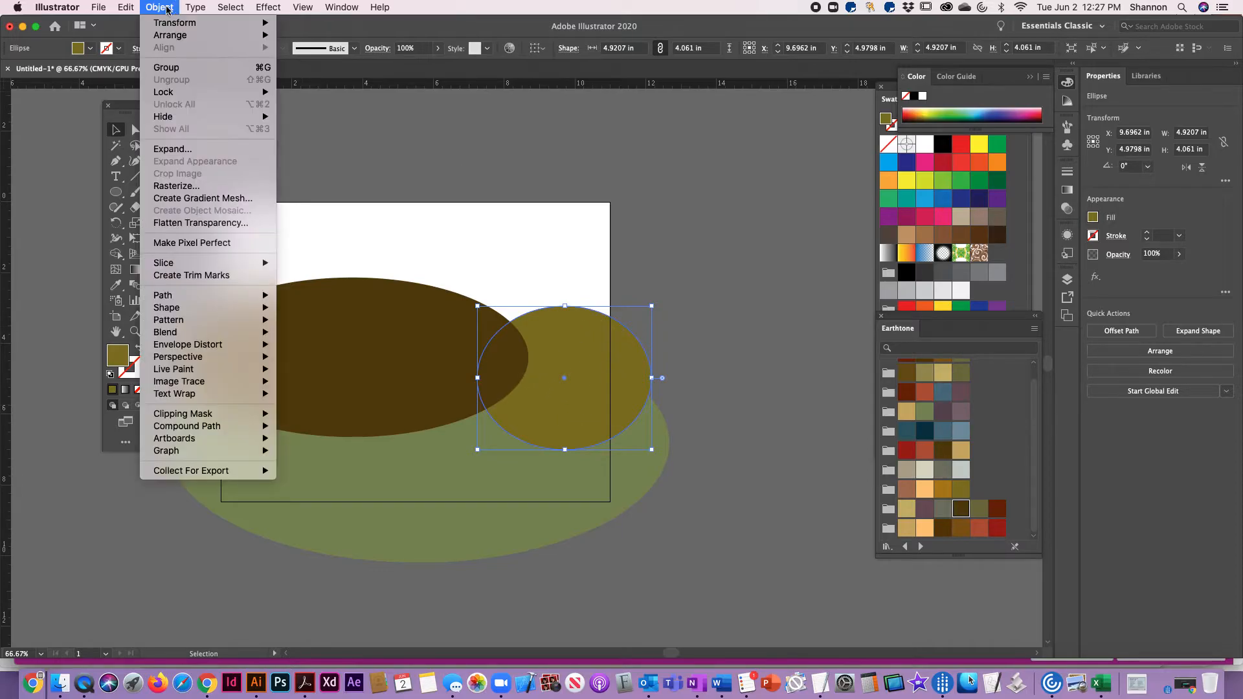
pyautogui.moveTo(169, 40)
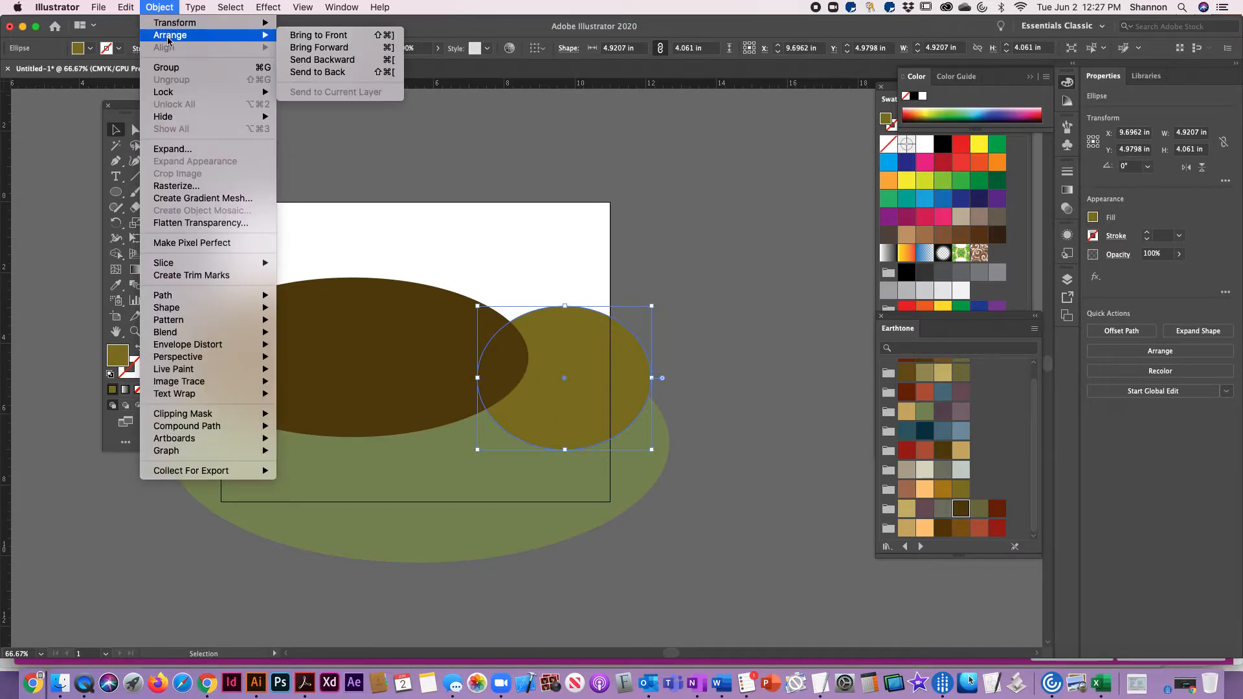
pyautogui.click(334, 72)
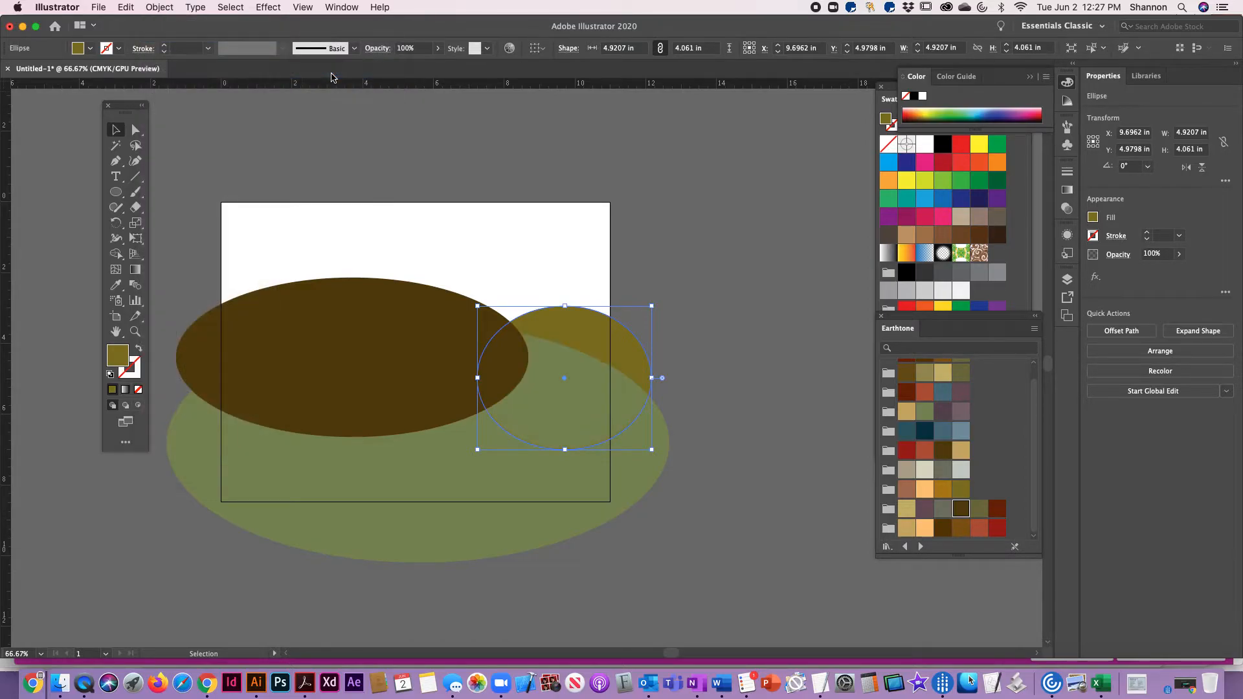
pyautogui.click(705, 260)
# Send the dark brown ellipse to the back, behind the other two ellipses
pyautogui.click(329, 294)
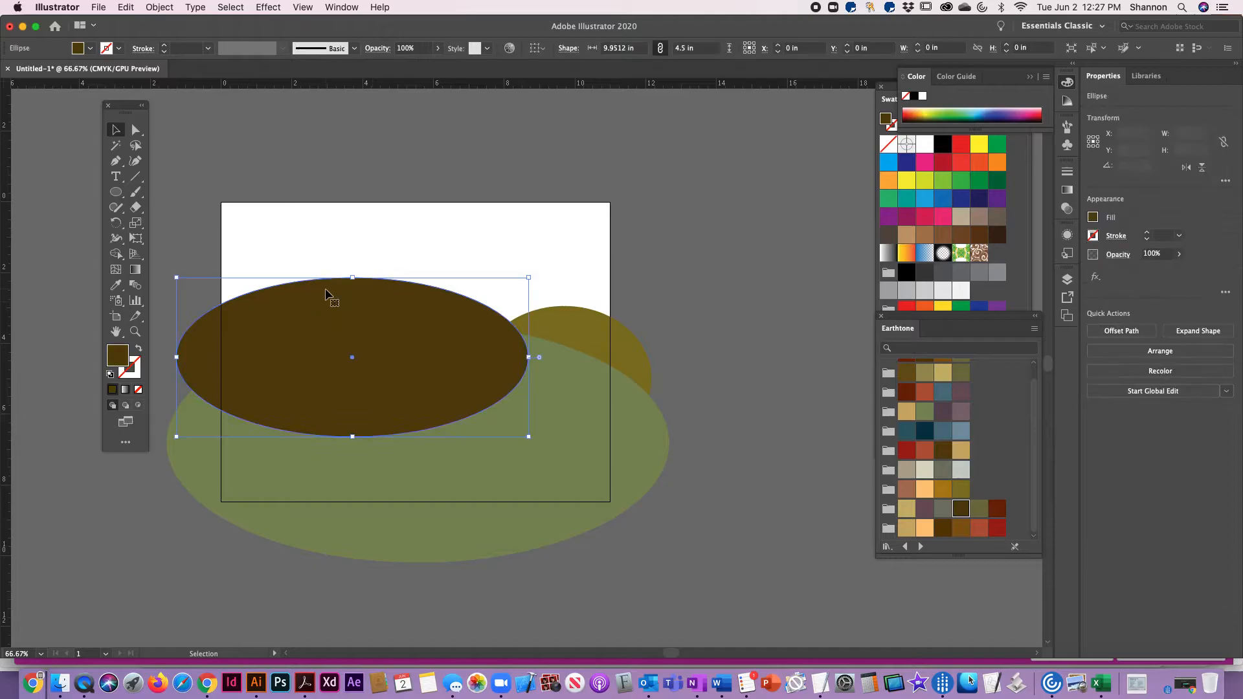
pyautogui.click(166, 8)
pyautogui.moveTo(171, 36)
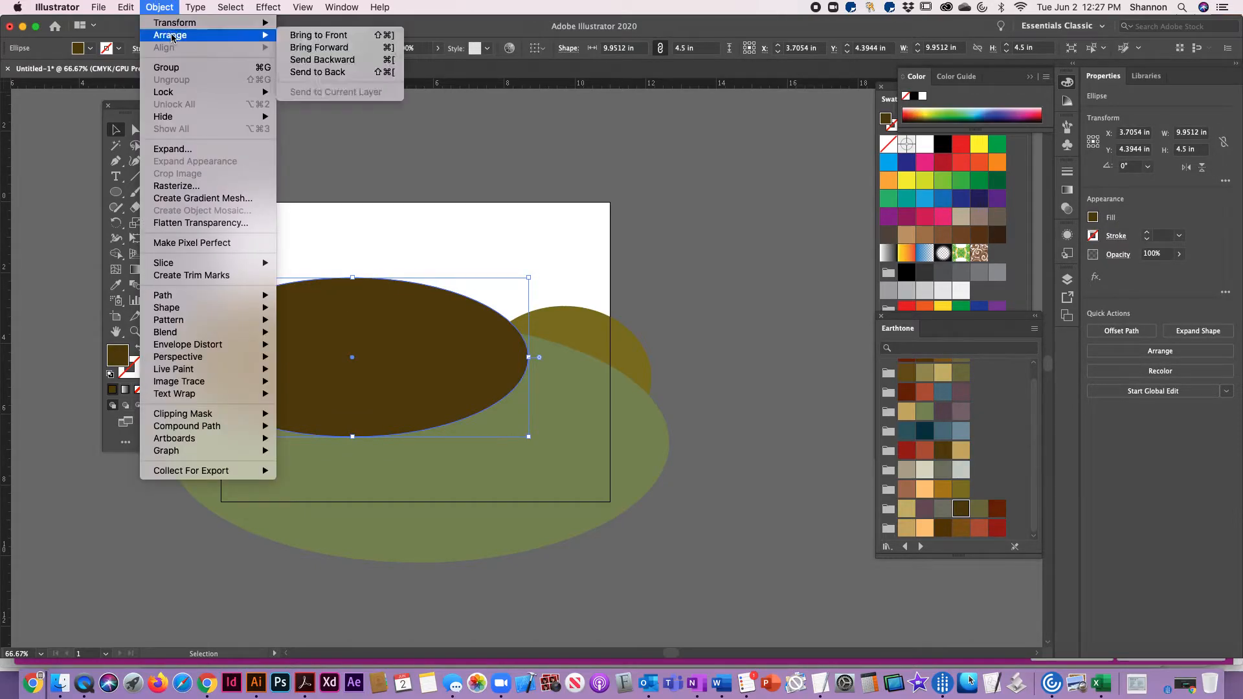
pyautogui.click(346, 81)
pyautogui.click(728, 266)
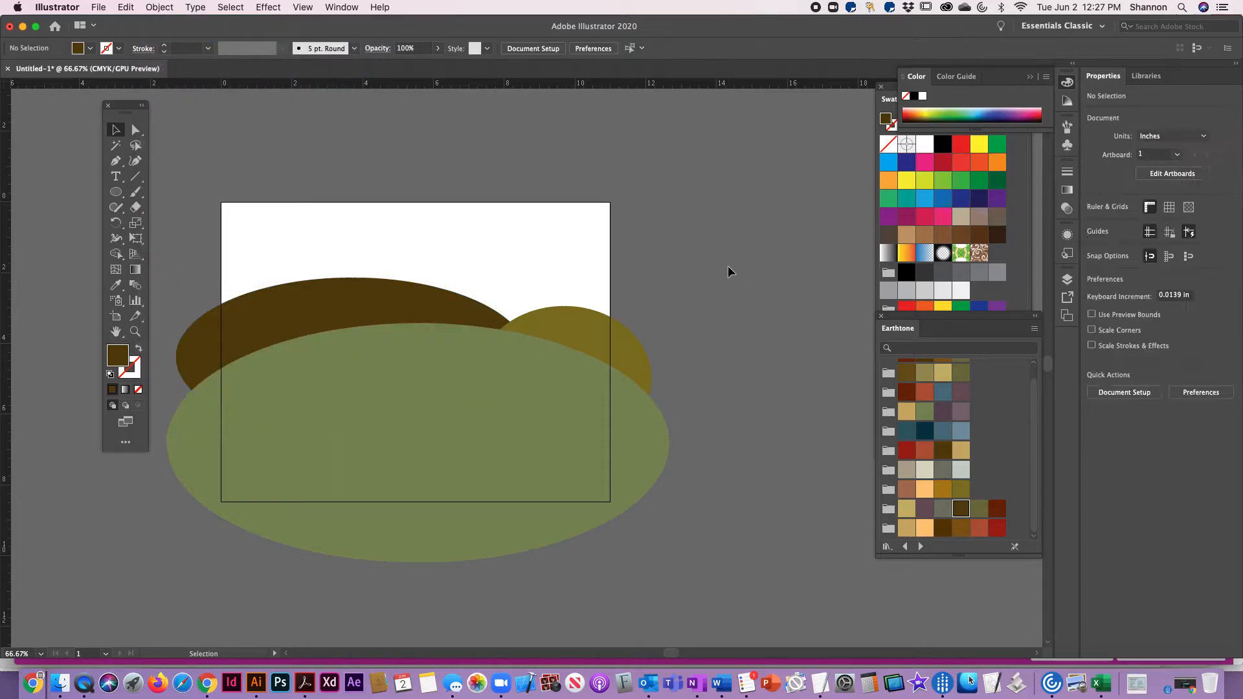
# Widen the olive-brown ellipse leftward so it overlaps more of the dark brown hill behind the green one
pyautogui.click(561, 317)
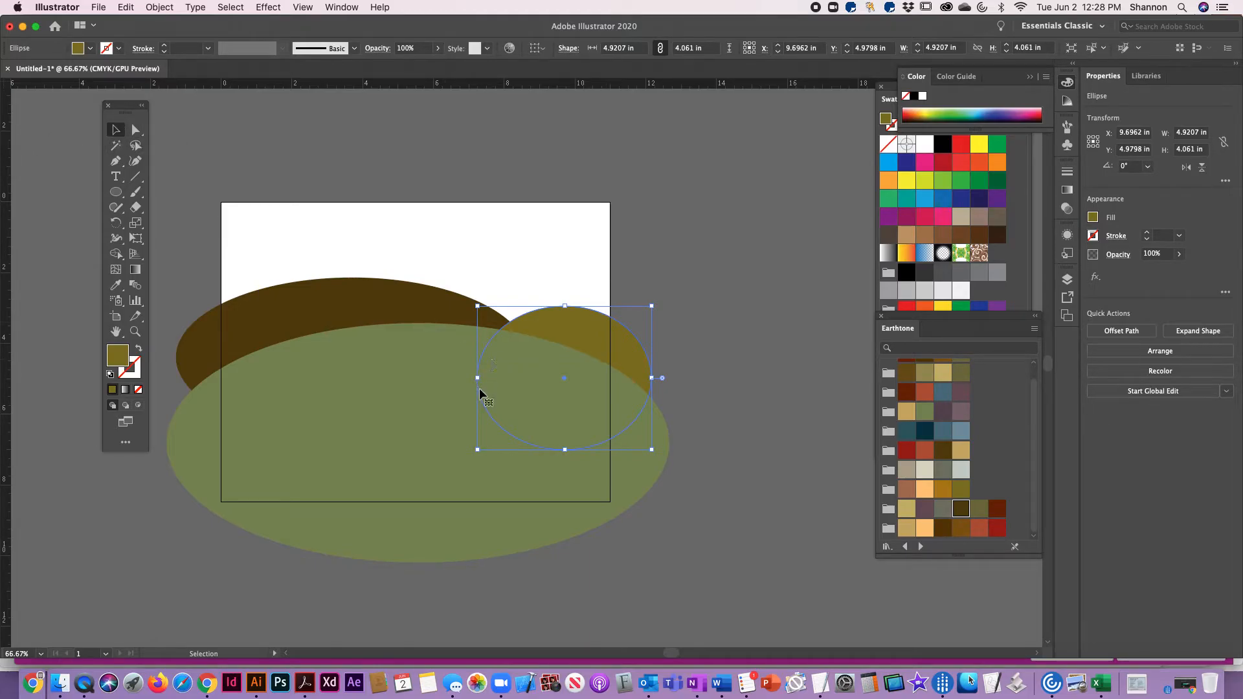
pyautogui.moveTo(480, 378); pyautogui.dragTo(463, 376)
pyautogui.moveTo(645, 382); pyautogui.dragTo(661, 382)
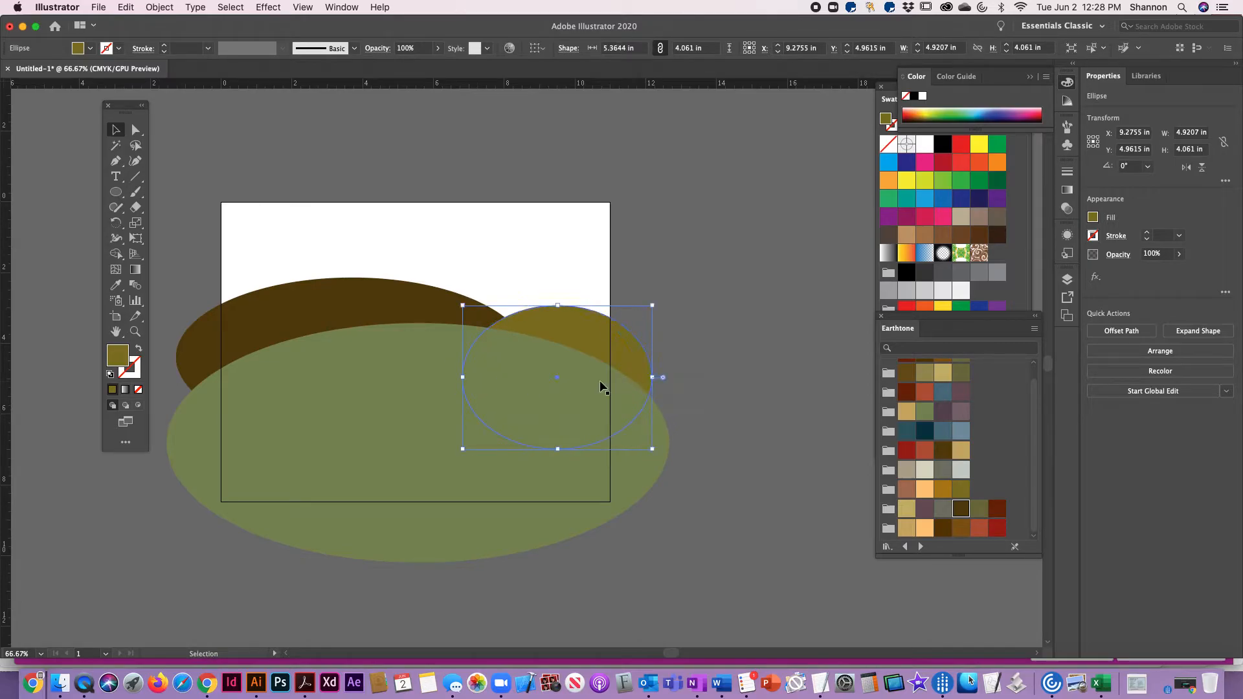
pyautogui.moveTo(463, 378); pyautogui.dragTo(434, 377)
pyautogui.click(645, 272)
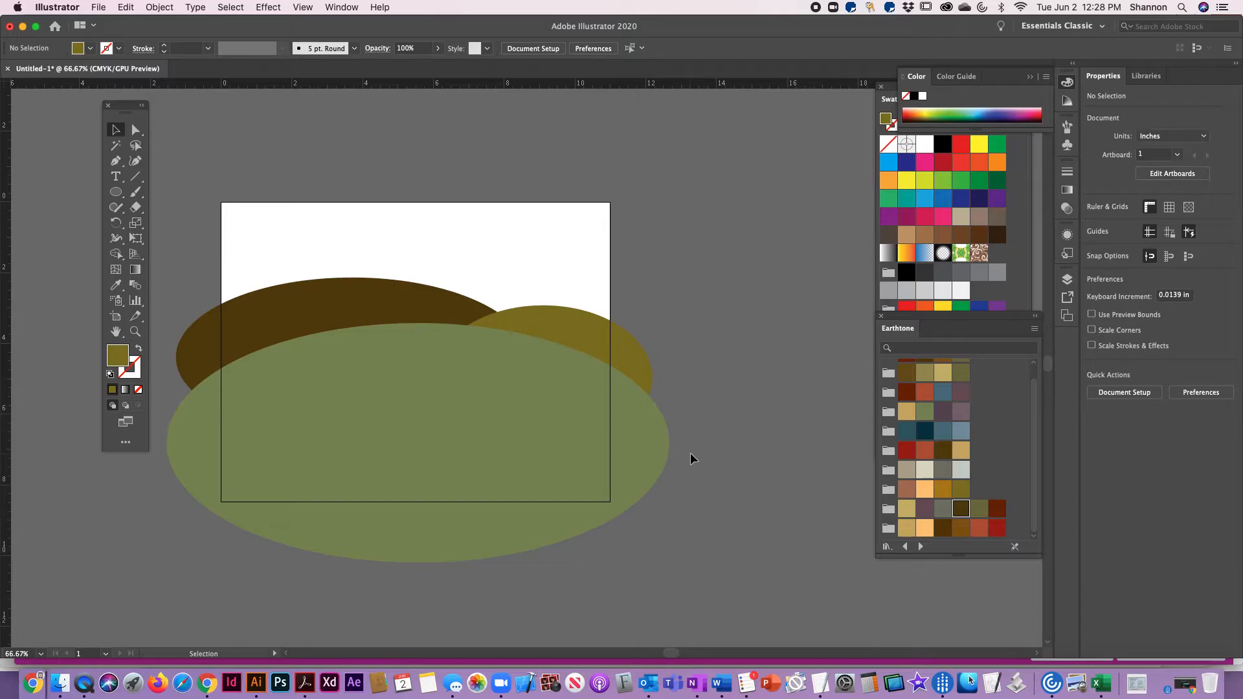
# Draw a blue-gray sky rectangle of about 11 by 3.8 in across the full width of the artboard's upper part
pyautogui.click(116, 195)
pyautogui.moveTo(116, 199); pyautogui.dragTo(146, 197)
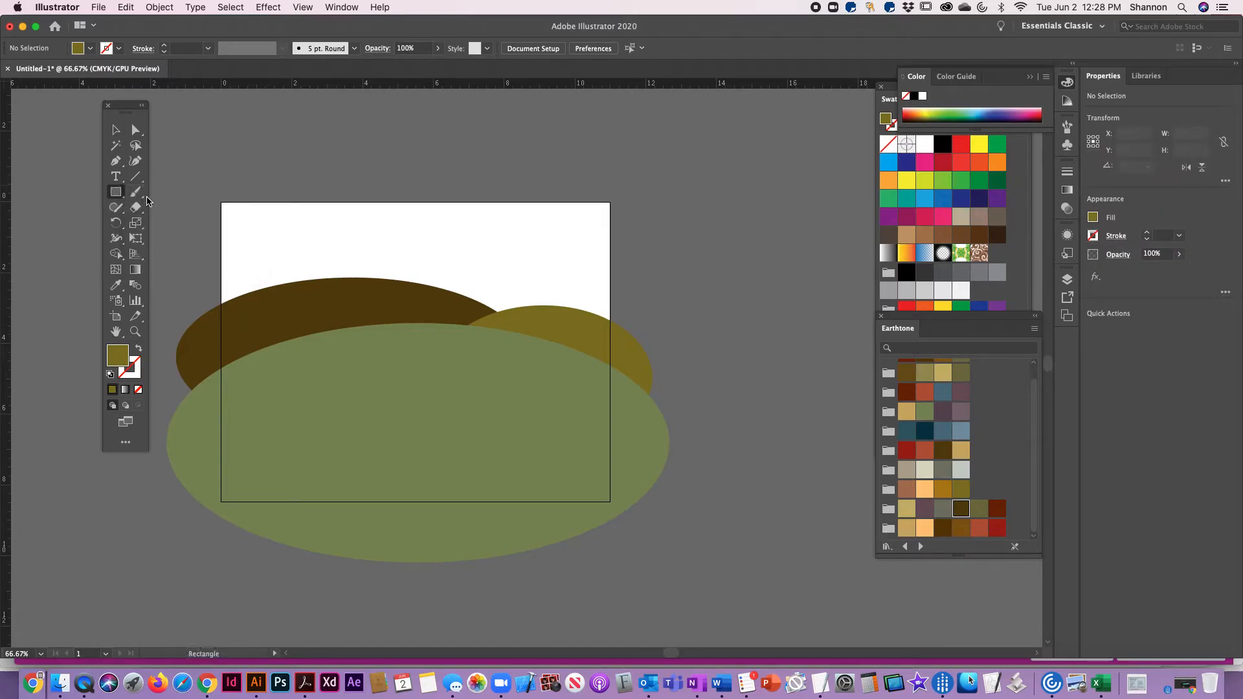
pyautogui.click(962, 433)
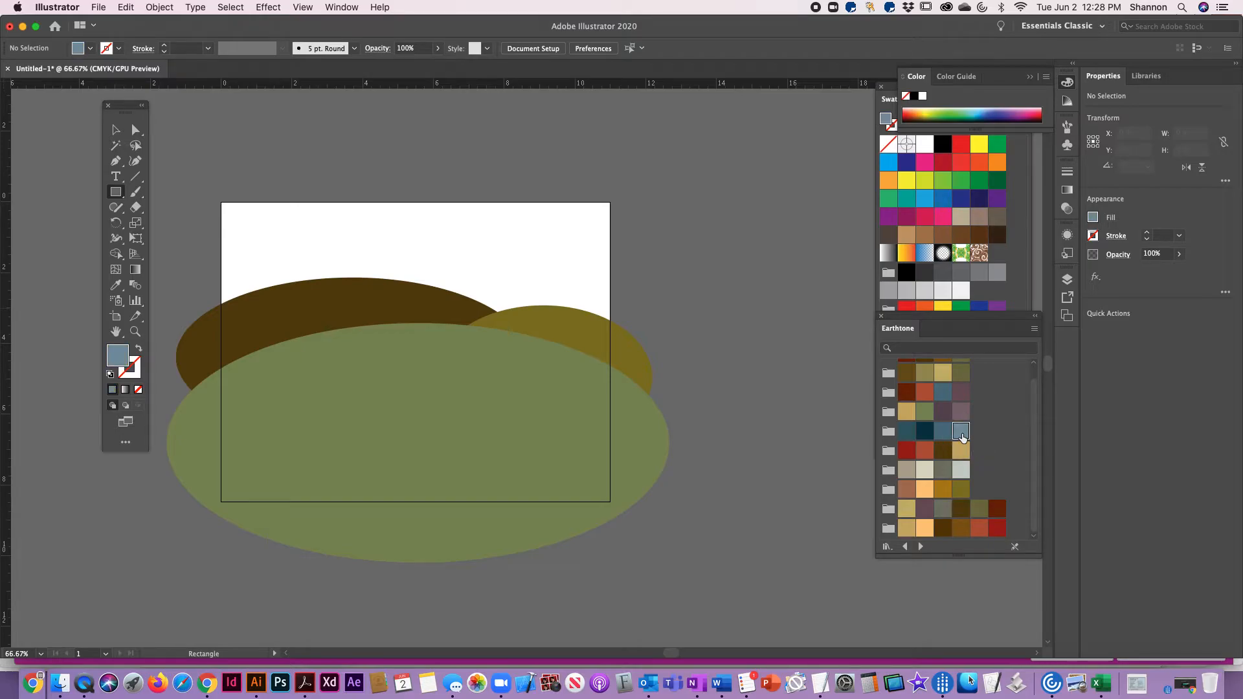
pyautogui.moveTo(222, 203); pyautogui.dragTo(610, 336)
pyautogui.press('v')
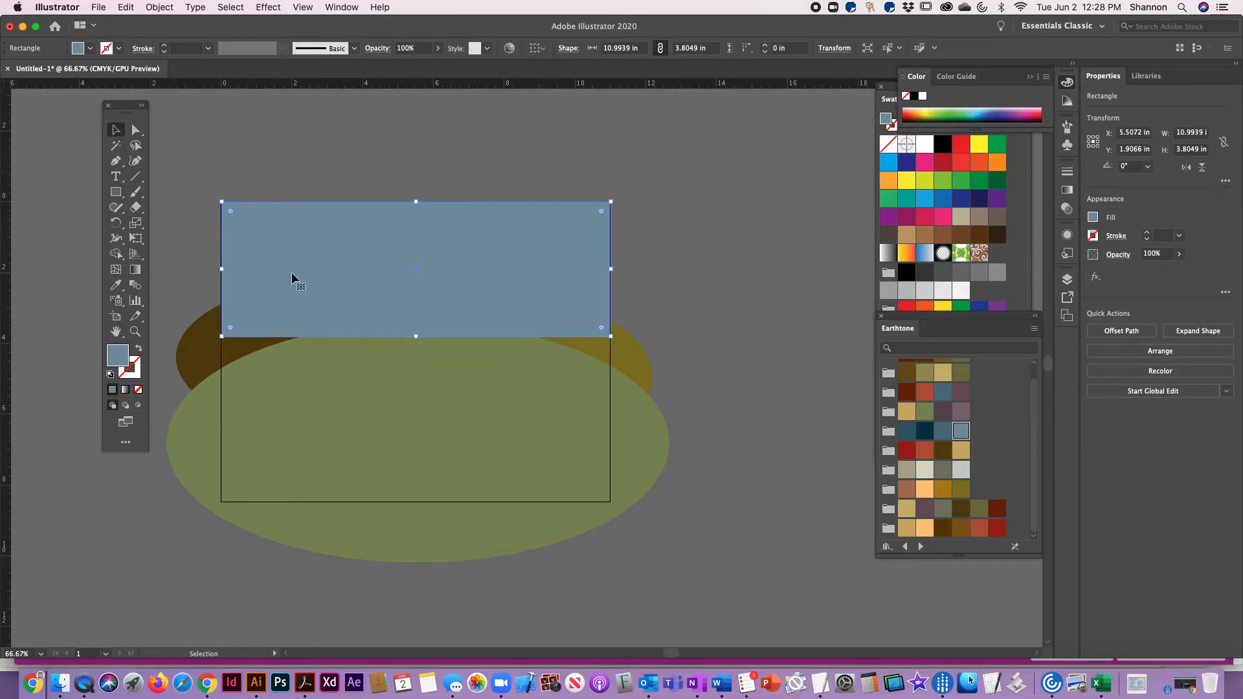
# Send the blue-gray sky rectangle to the back, behind all the hills, and deselect it
pyautogui.click(163, 8)
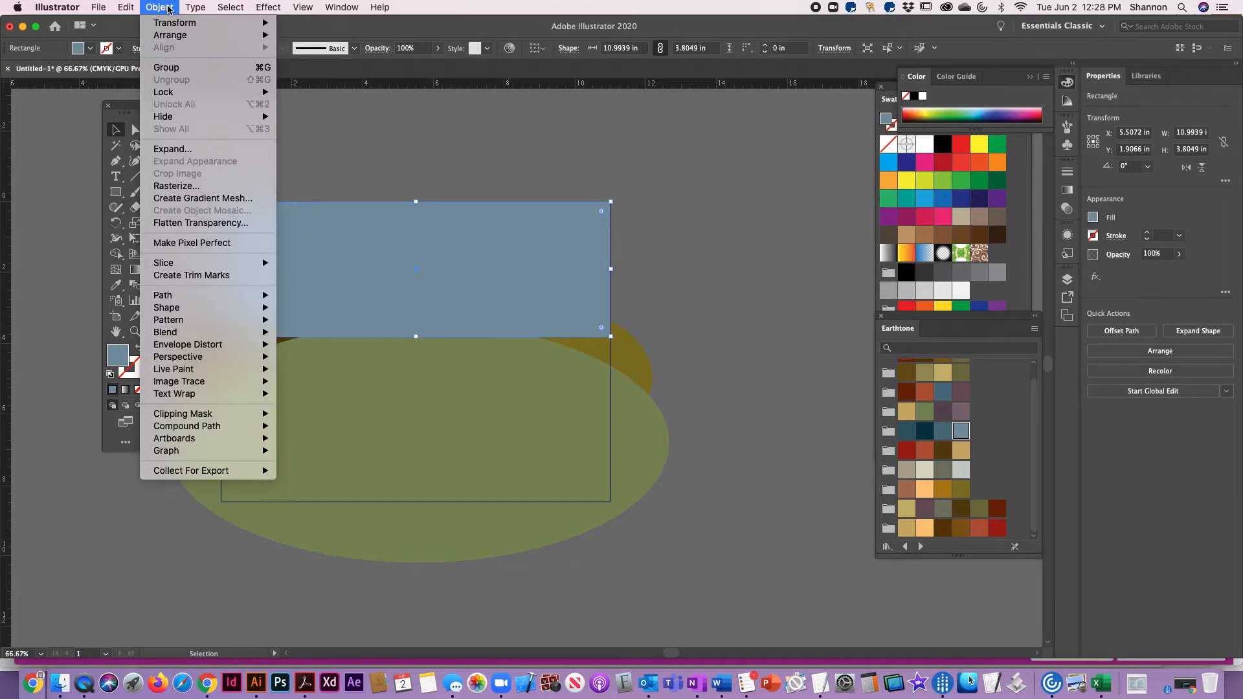
pyautogui.moveTo(169, 37)
pyautogui.click(326, 72)
pyautogui.click(714, 203)
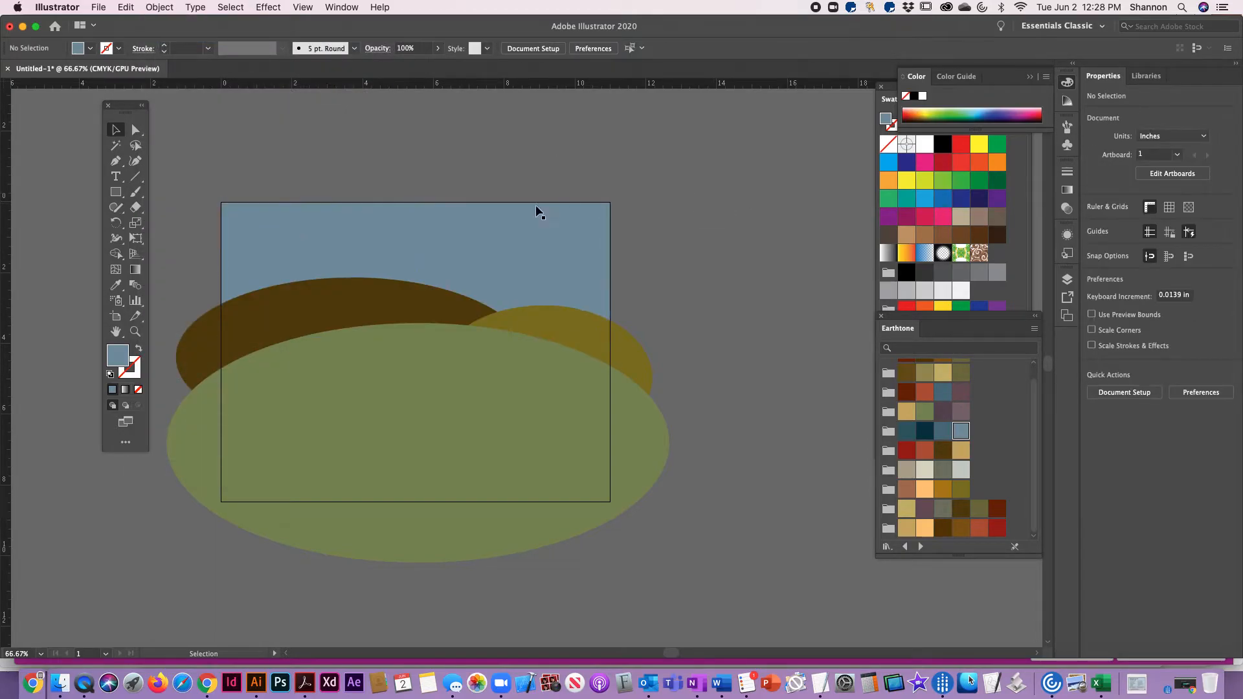
# Select the sky rectangle and the hill ellipses in turn to check how the layered shapes are stacked
pyautogui.click(395, 219)
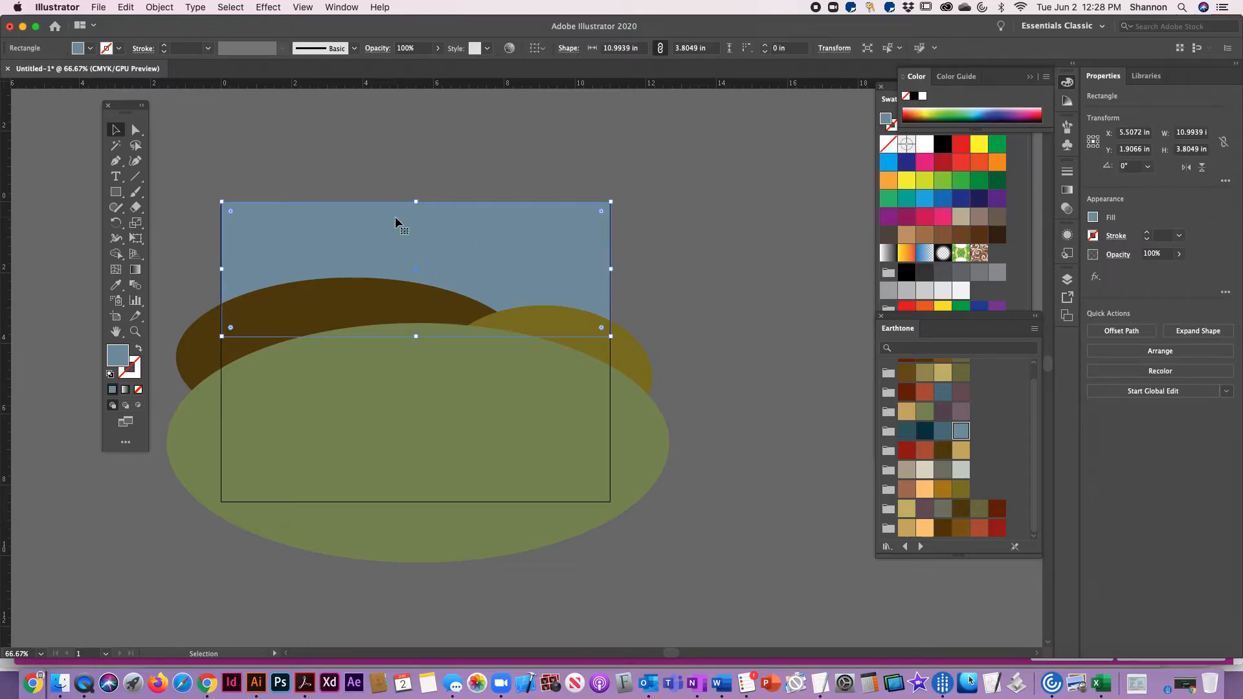
pyautogui.click(379, 146)
pyautogui.click(259, 346)
pyautogui.click(313, 526)
pyautogui.click(502, 349)
pyautogui.click(269, 410)
pyautogui.click(648, 272)
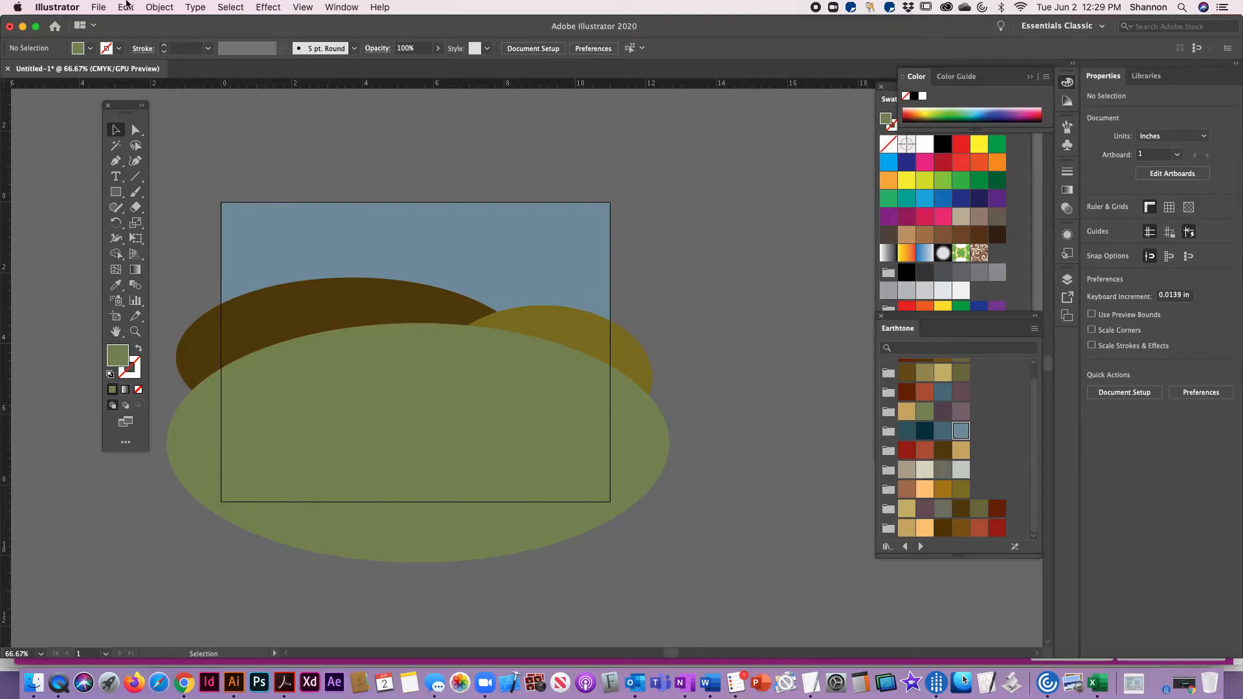
# Start saving the document under a new name and copy the file name VWD101_Assignment2_FirstLast.ai from the assignment page in Chrome
pyautogui.click(99, 7)
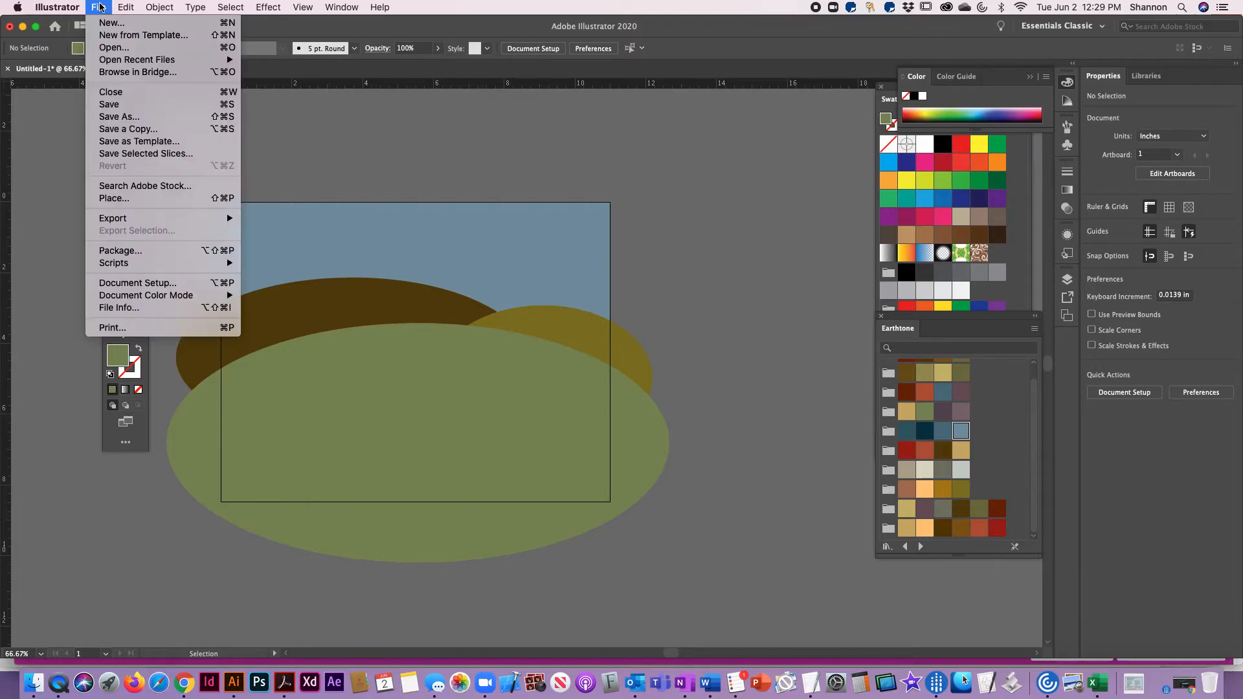
pyautogui.click(123, 119)
pyautogui.click(179, 689)
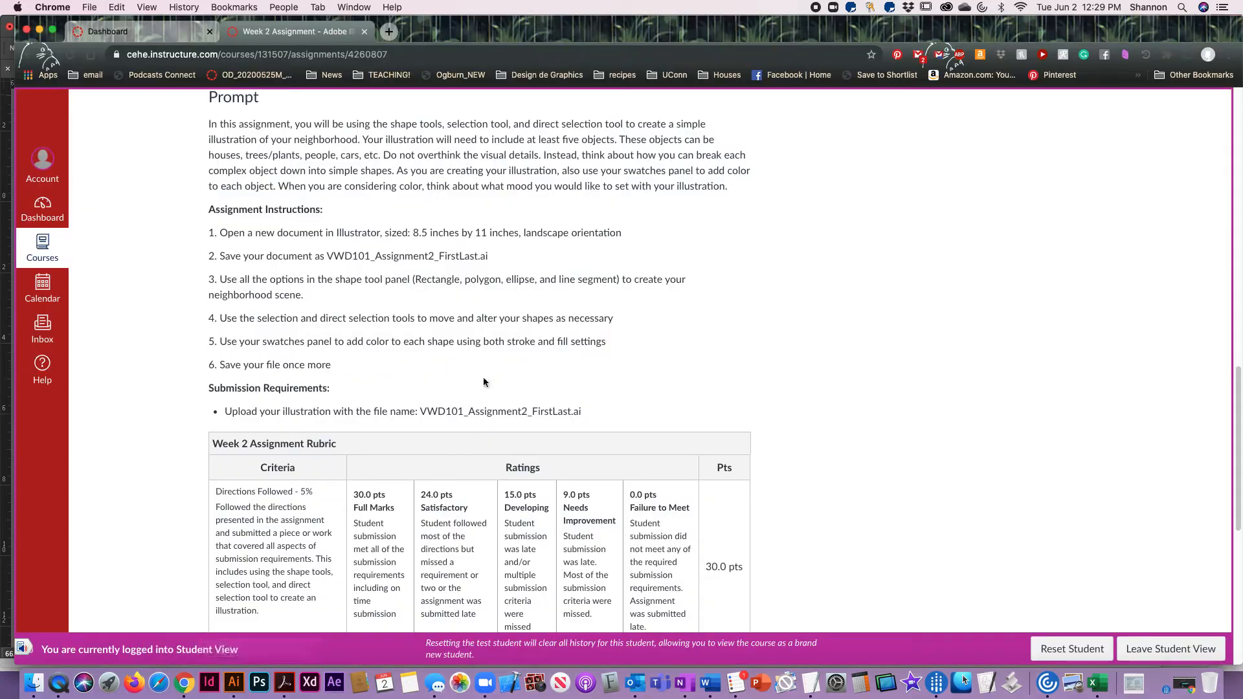
pyautogui.moveTo(423, 413); pyautogui.dragTo(596, 421)
pyautogui.press('super+c')
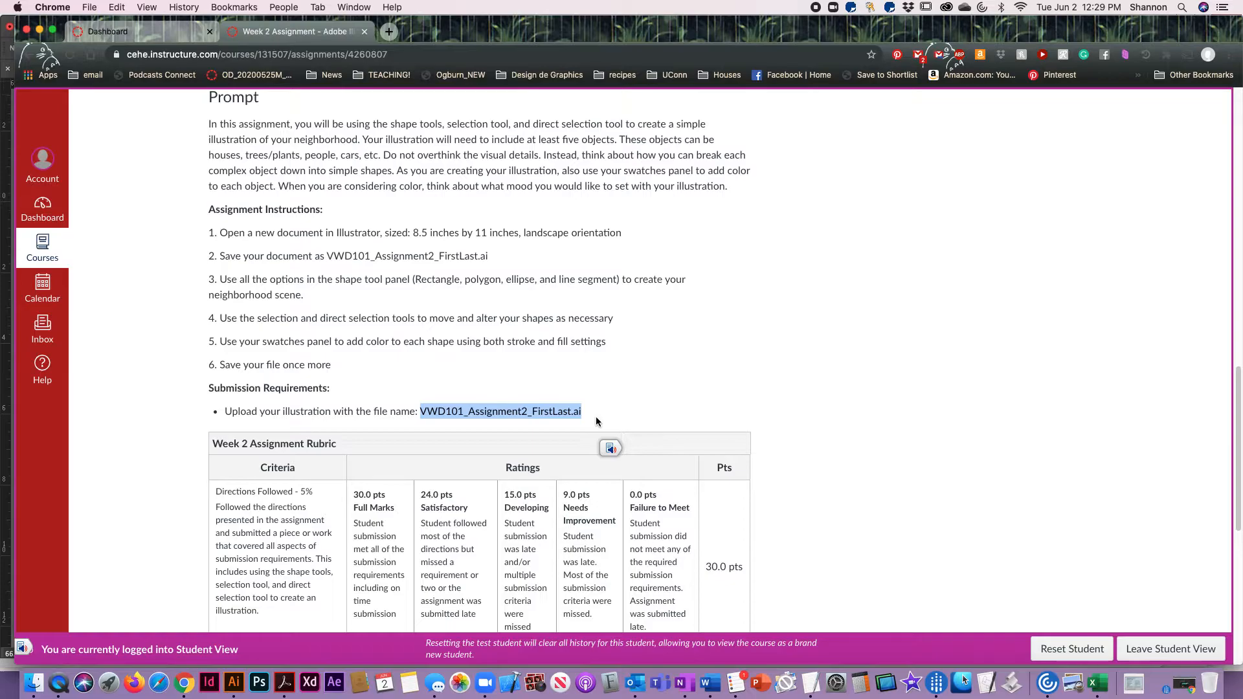
pyautogui.press('super+Tab')
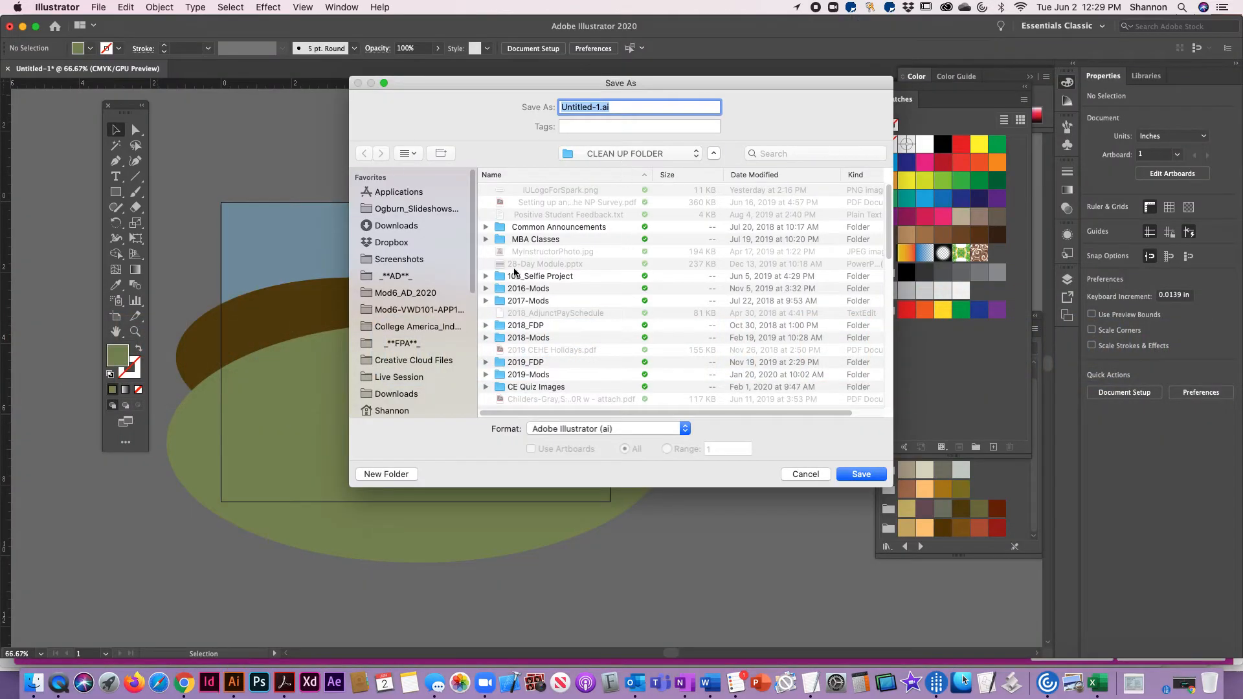
# Browse to the Week 2 folder inside VWD101 in Mod6-VWD101-APP110-Lab and create a new folder named Assignment there
pyautogui.click(415, 310)
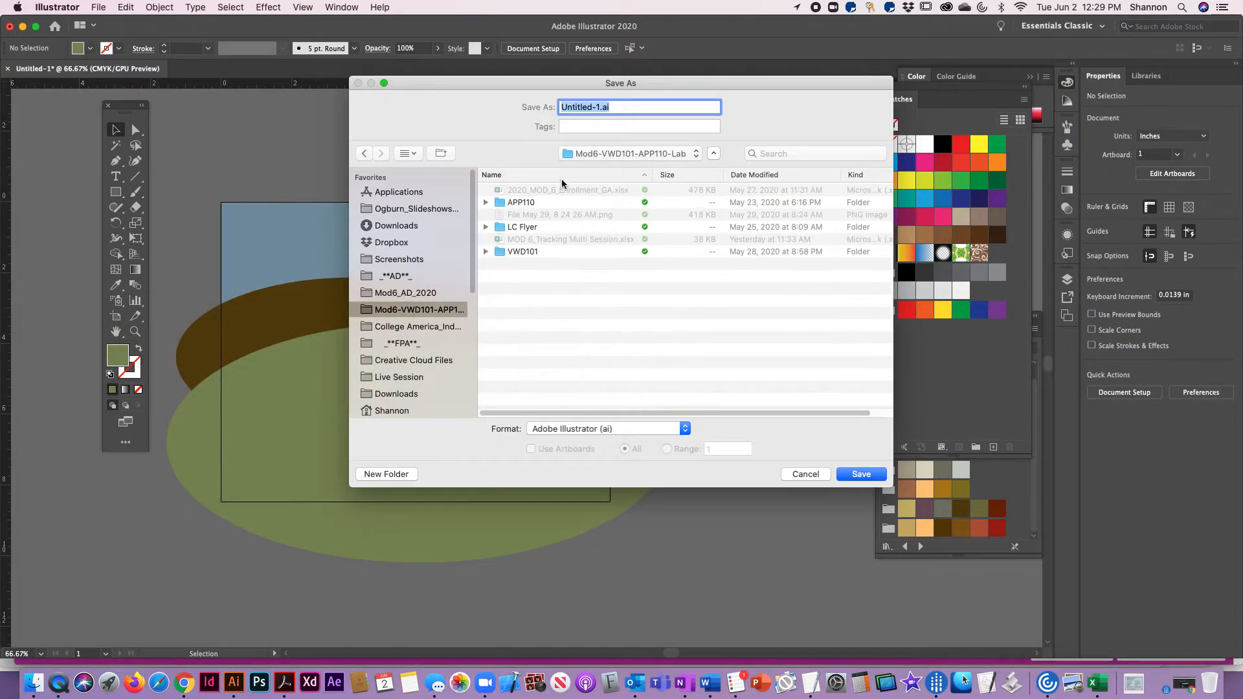
pyautogui.doubleClick(503, 253)
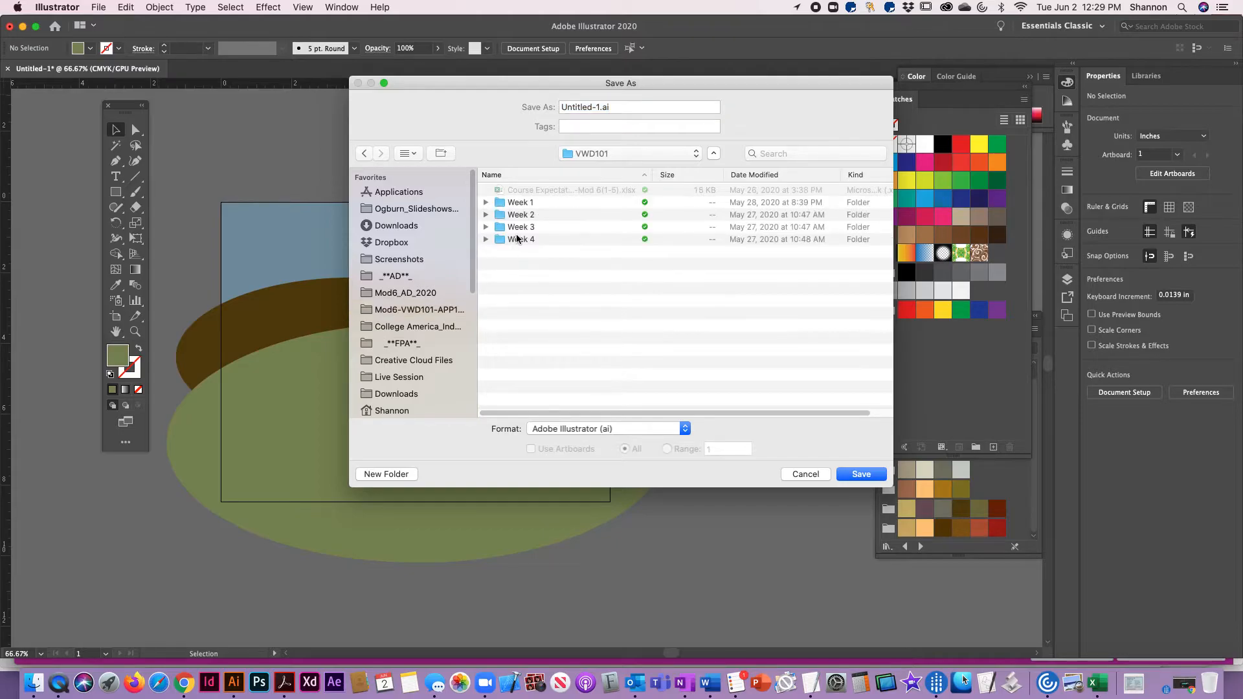
pyautogui.click(501, 216)
pyautogui.doubleClick(501, 217)
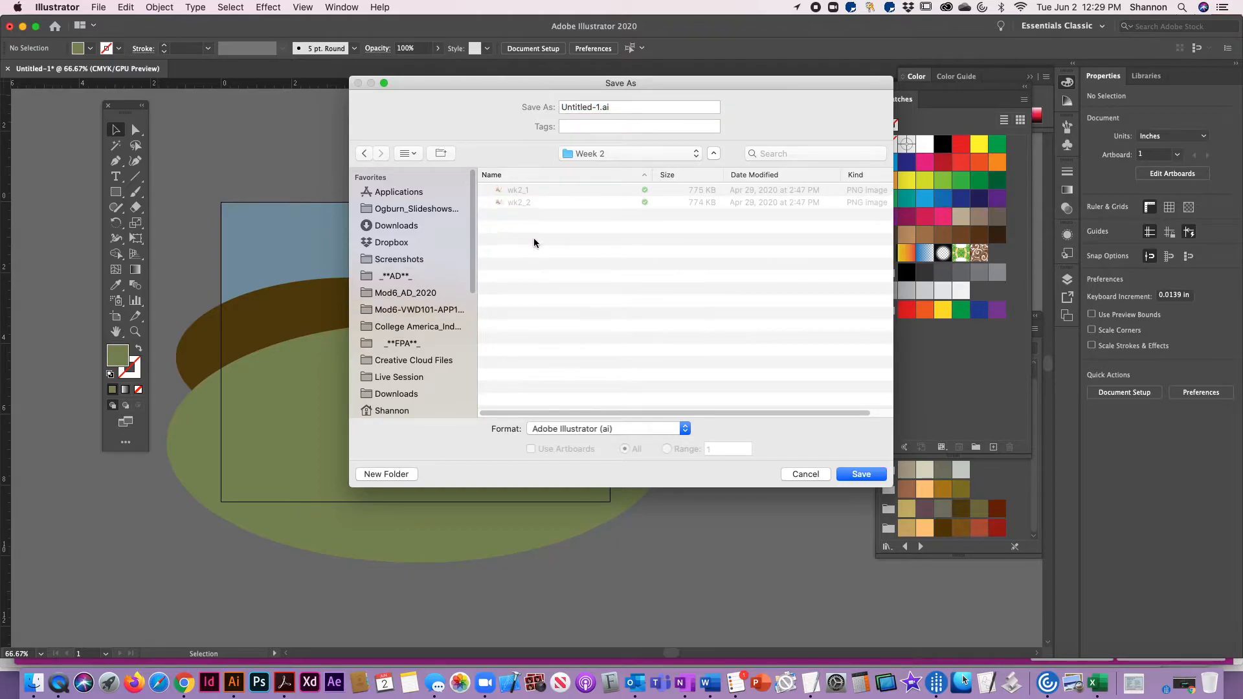
pyautogui.press('super+shift+n')
pyautogui.write('Assignment')
pyautogui.press('Return')
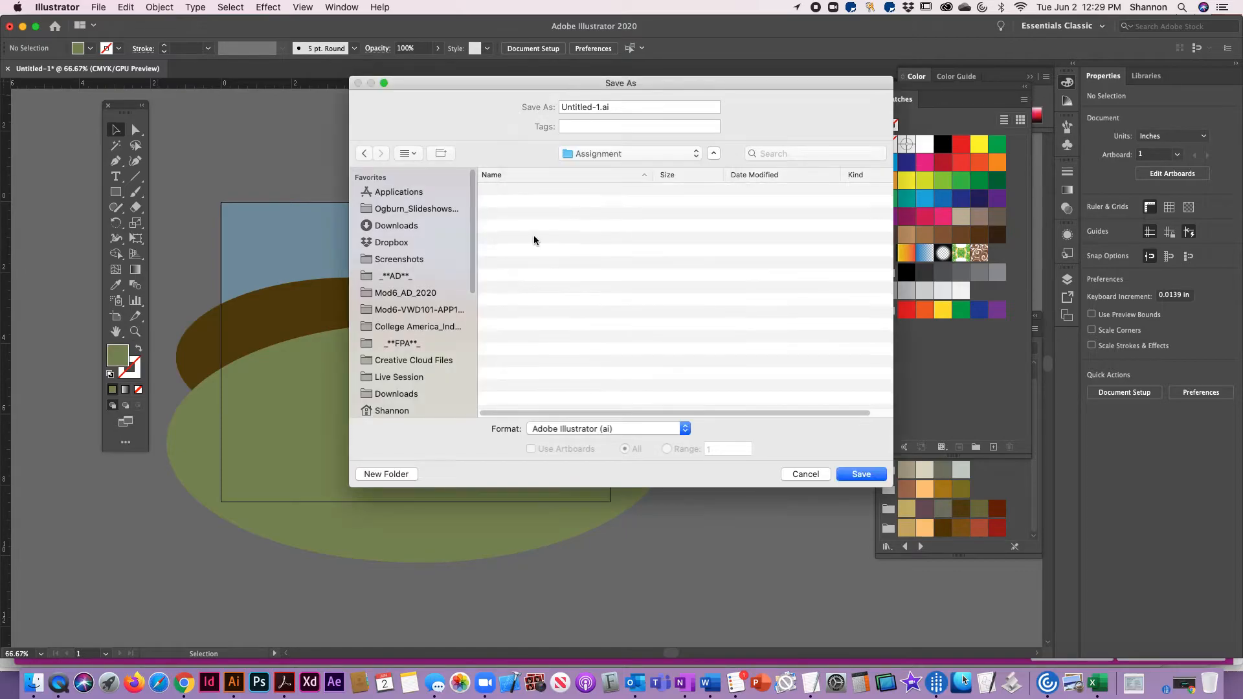
# Save the file with the copied name VWD101_Assignment2_FirstLast.ai, replacing FirstLast with the author's name, using the default Illustrator 2020 options
pyautogui.tripleClick(606, 107)
pyautogui.press('super+v')
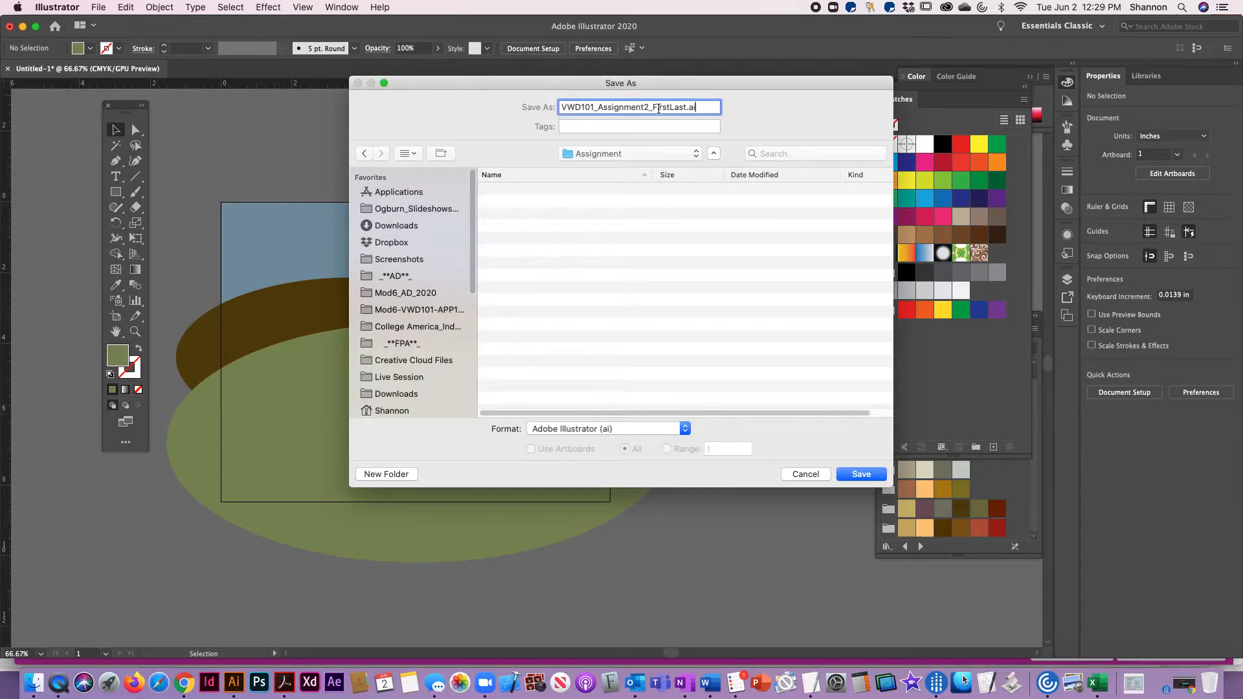
pyautogui.moveTo(653, 109); pyautogui.dragTo(688, 107)
pyautogui.write('smcnamara')
pyautogui.press('Return')
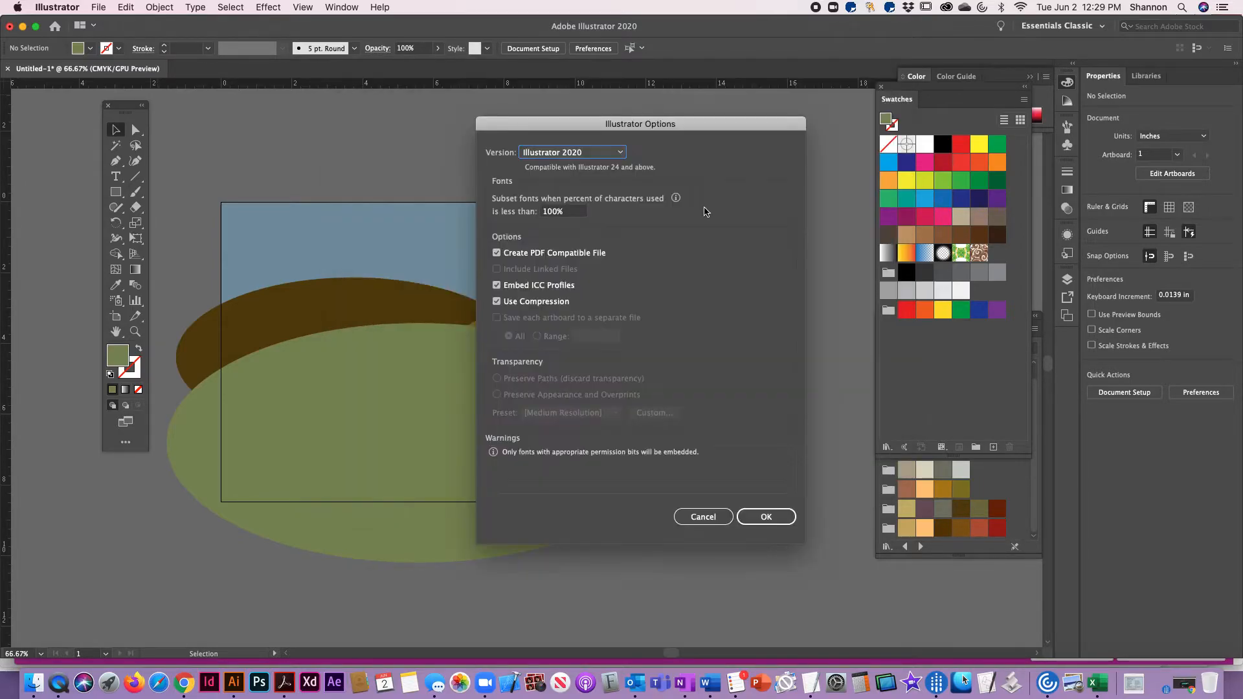
pyautogui.click(775, 511)
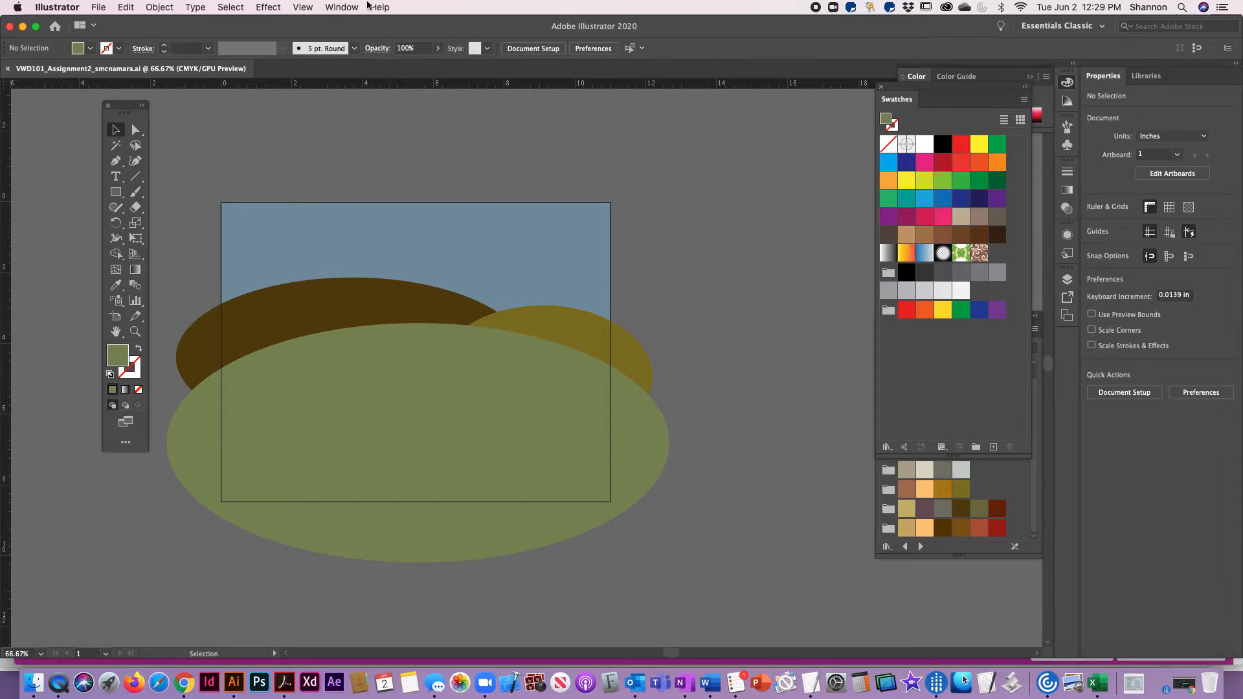
# Draw a light orange house wall rectangle of about 3.1 by 3.2 in over the dark brown hill
pyautogui.click(123, 197)
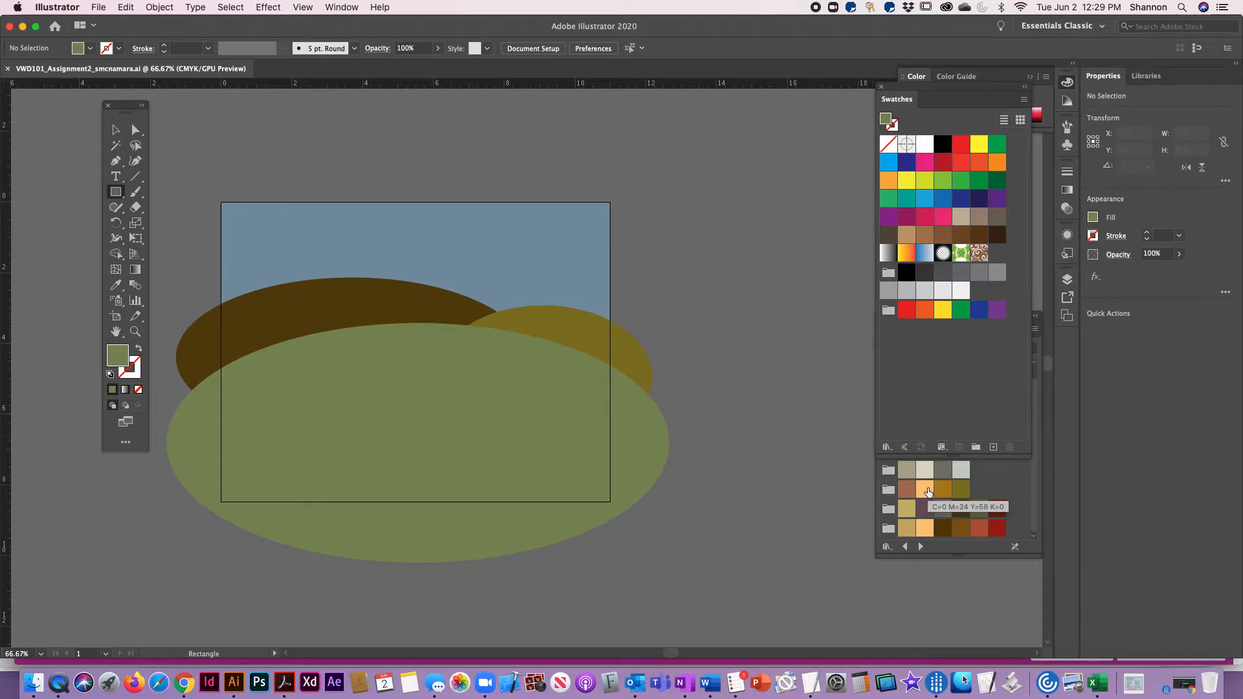
pyautogui.click(923, 529)
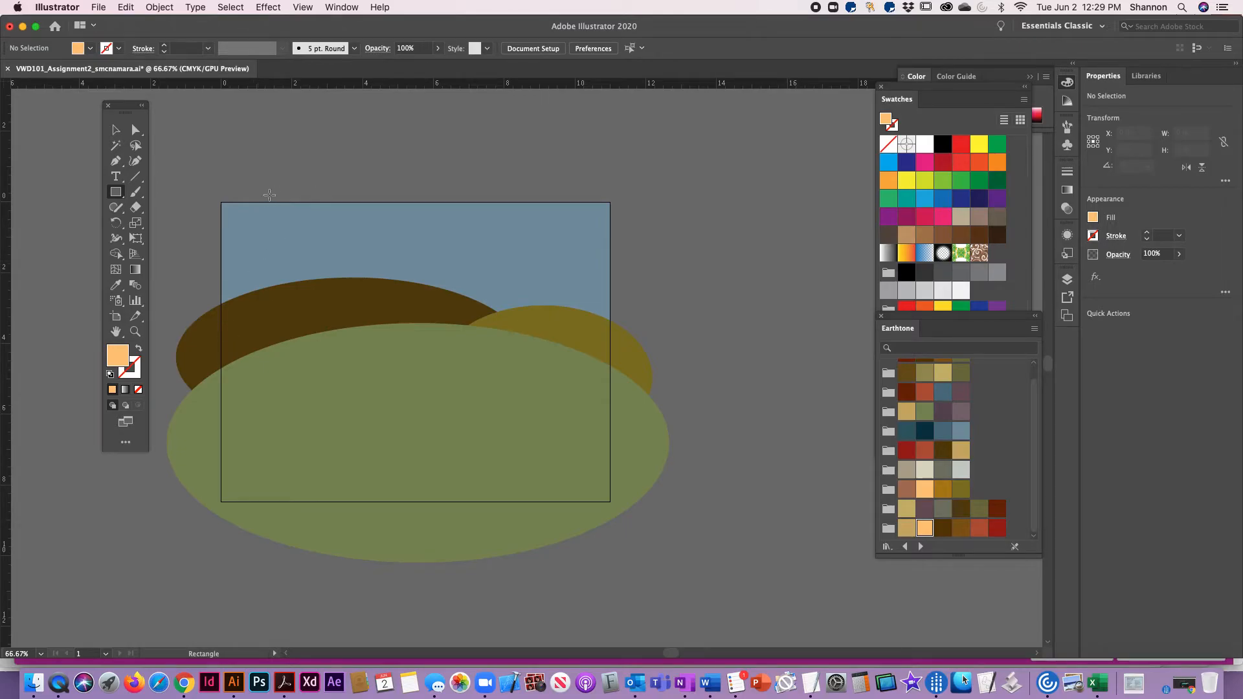
pyautogui.click(260, 235)
pyautogui.moveTo(261, 234); pyautogui.dragTo(369, 348)
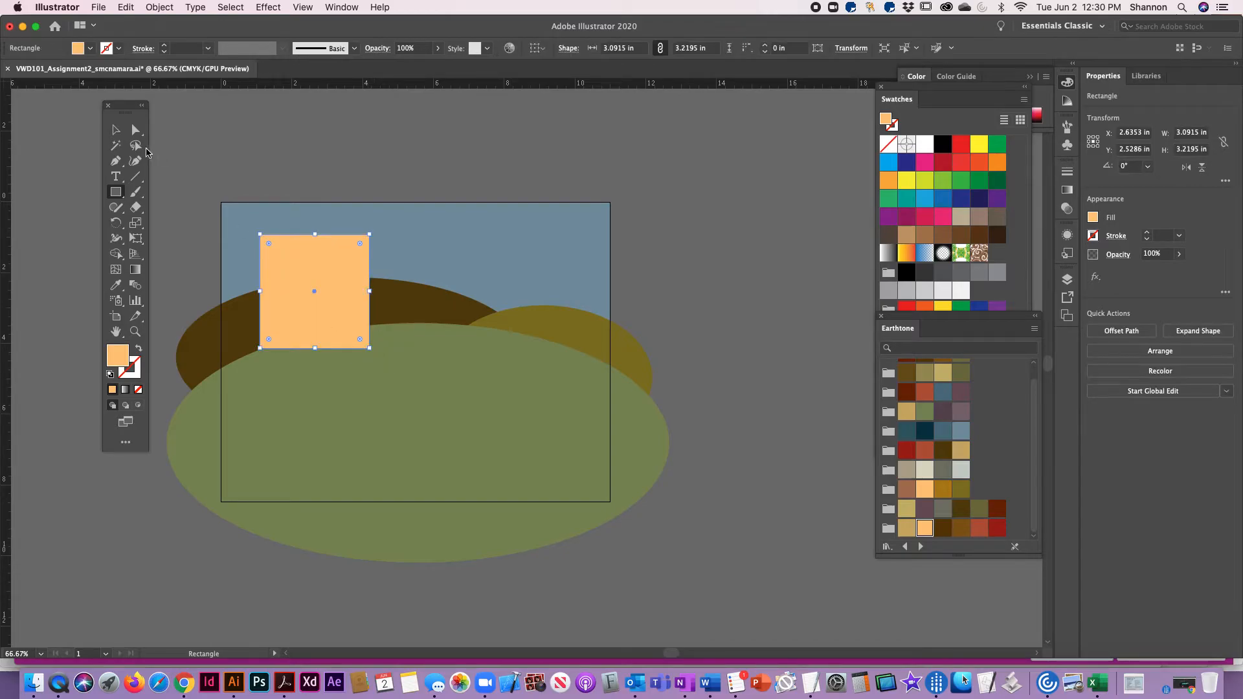
pyautogui.click(118, 130)
pyautogui.click(421, 136)
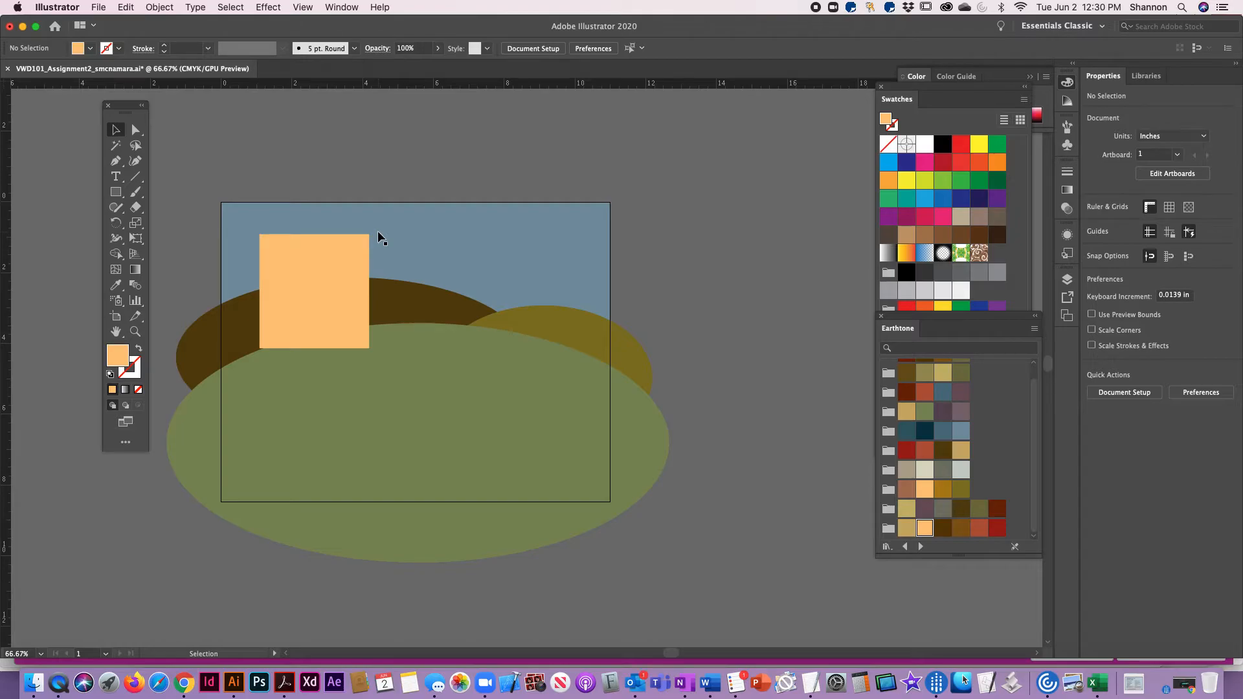
# Create a dark red-brown polygon with 3 sides and a 0.6944 in radius in the open sky
pyautogui.click(116, 192)
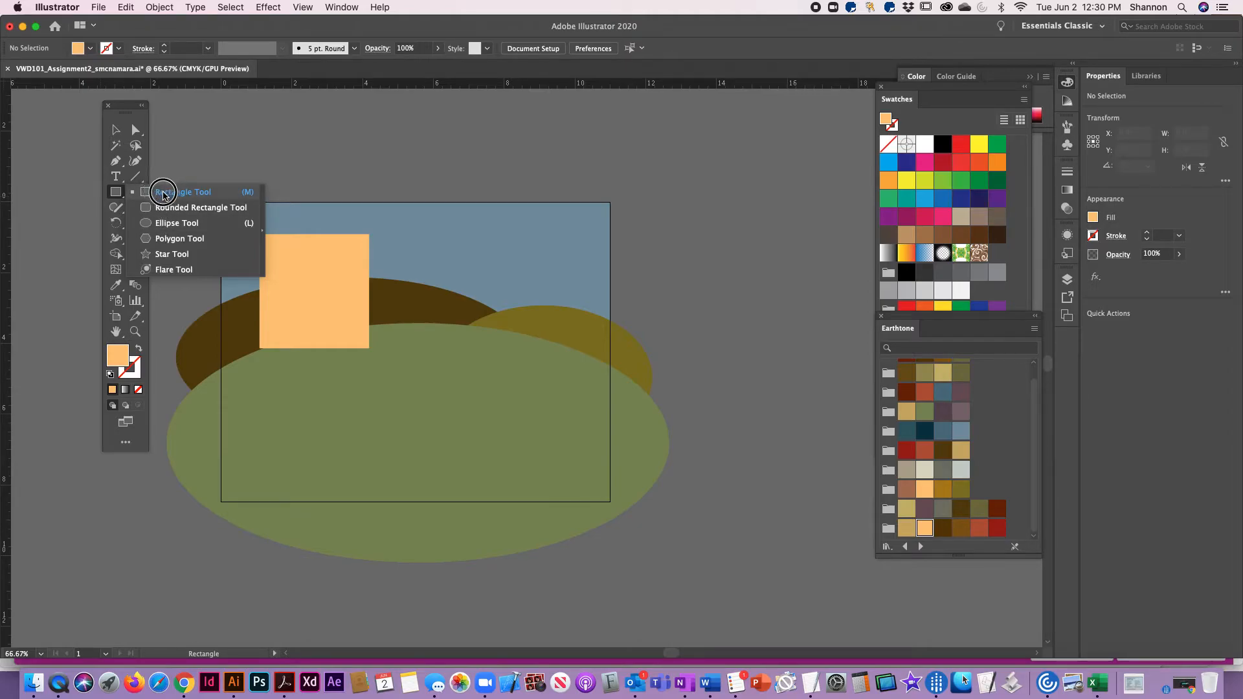
pyautogui.click(175, 239)
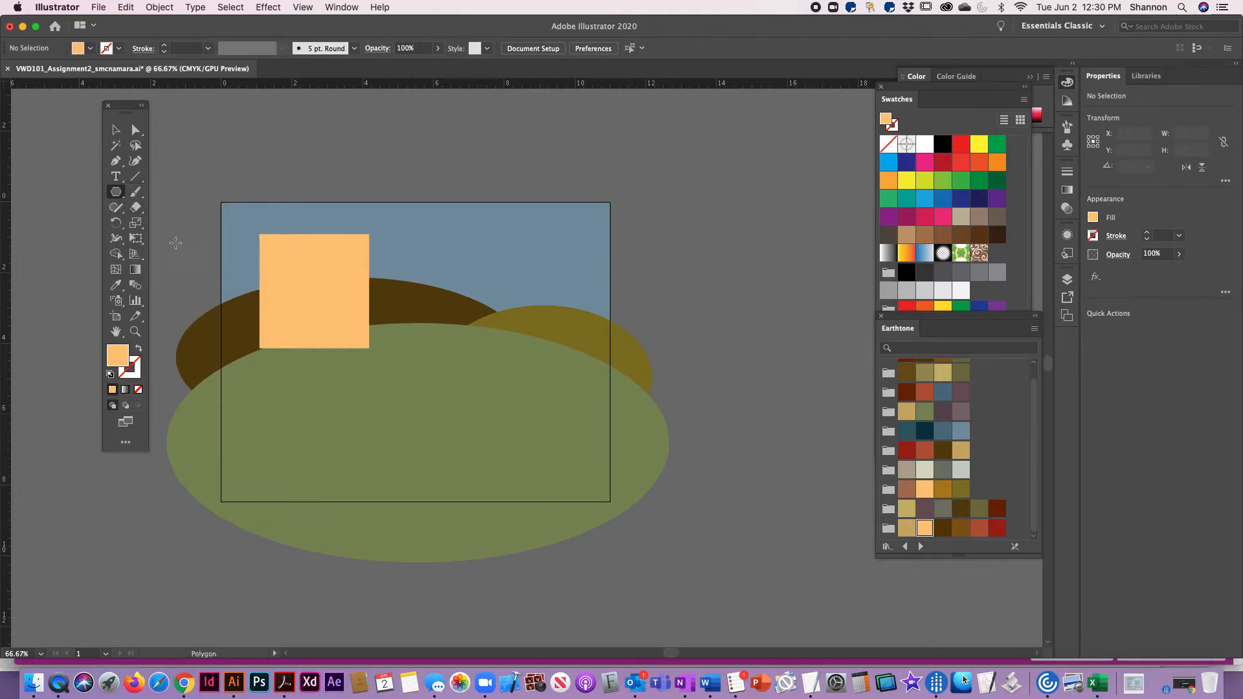
pyautogui.click(909, 396)
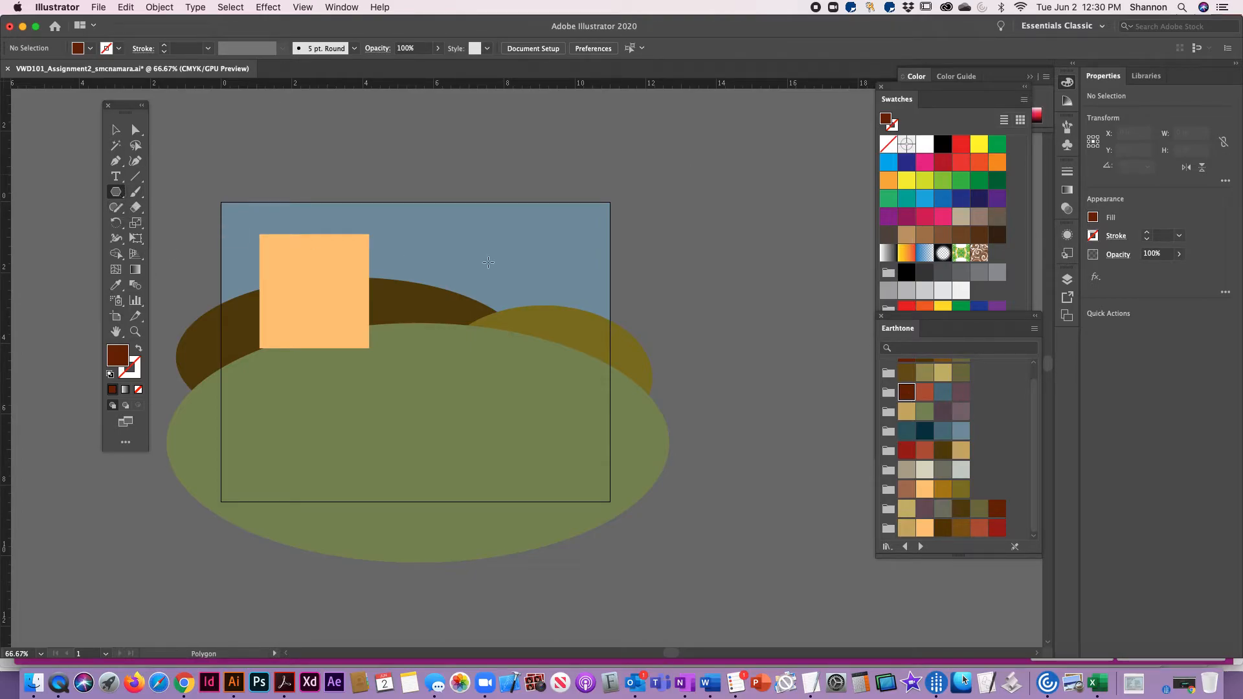
pyautogui.click(535, 234)
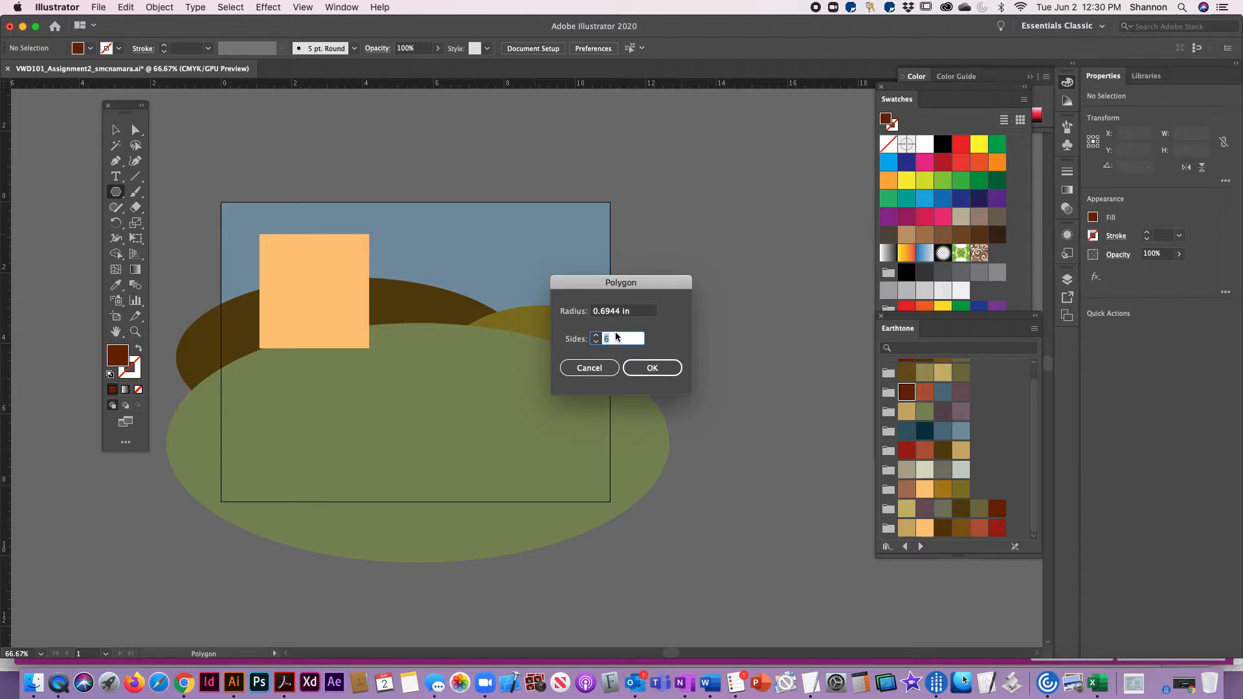
pyautogui.write('3')
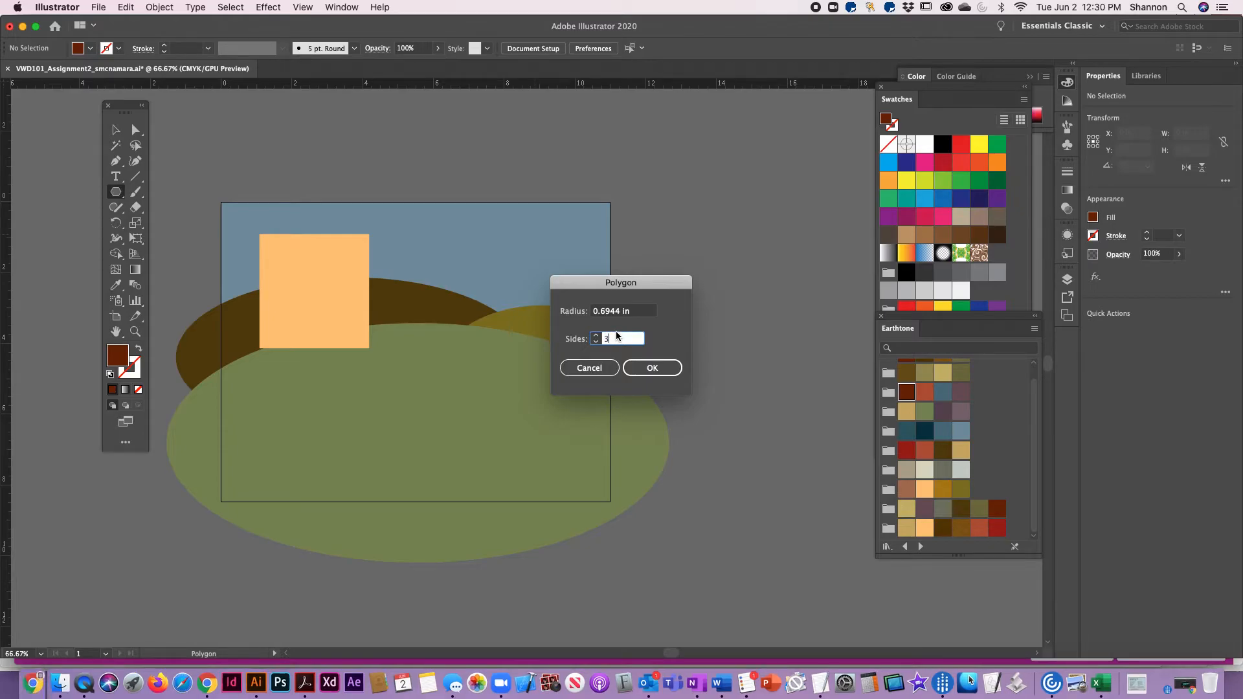
pyautogui.click(656, 368)
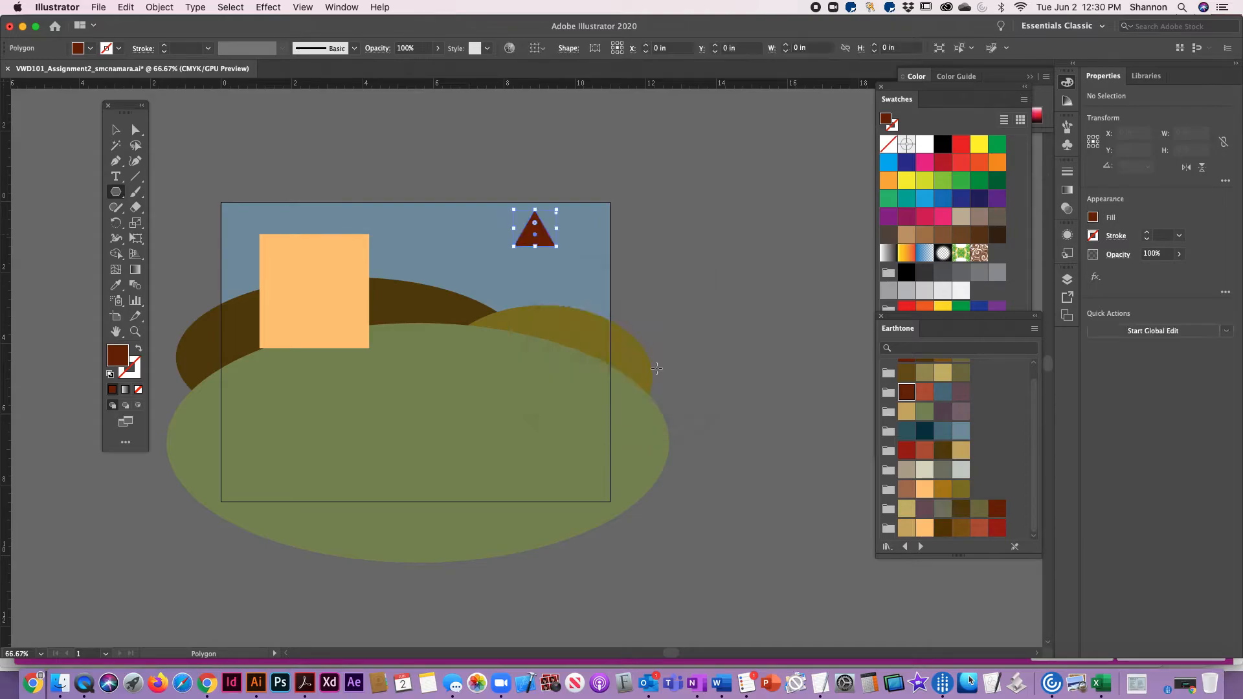
# Place the triangle on top of the light orange wall as a roof and stretch it to about 3.1 by 1.04 in
pyautogui.click(116, 131)
pyautogui.moveTo(535, 233); pyautogui.dragTo(370, 217)
pyautogui.click(333, 158)
pyautogui.click(306, 226)
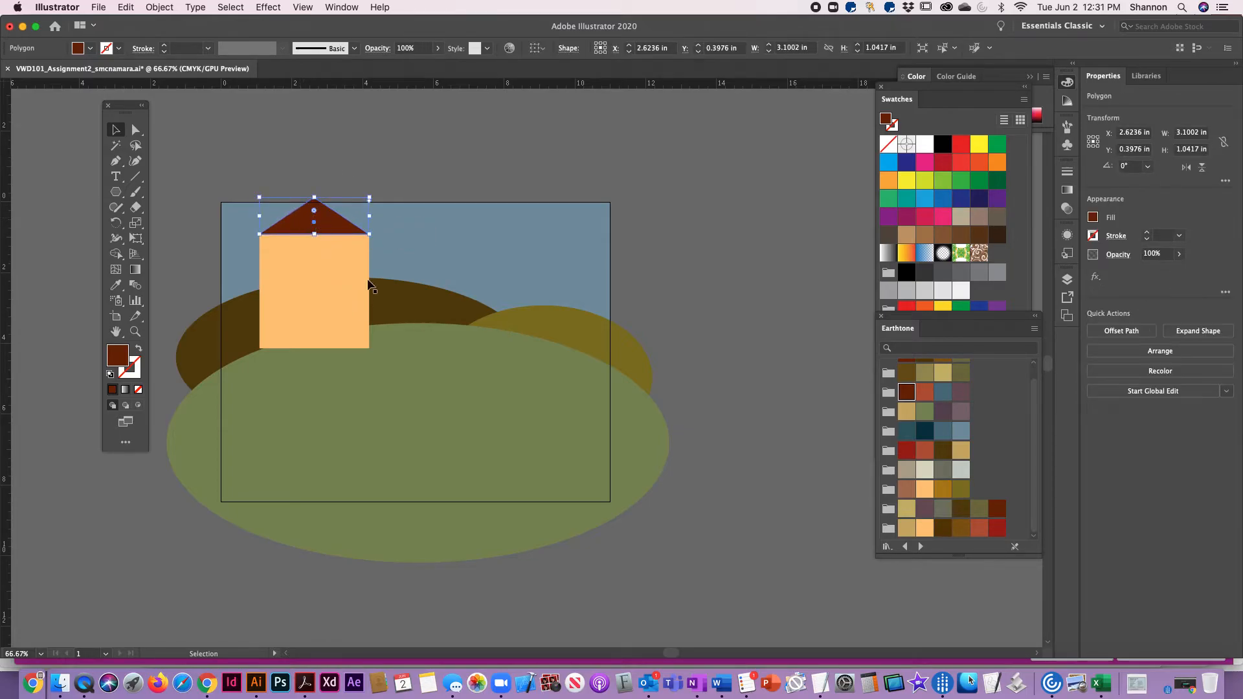
pyautogui.click(410, 152)
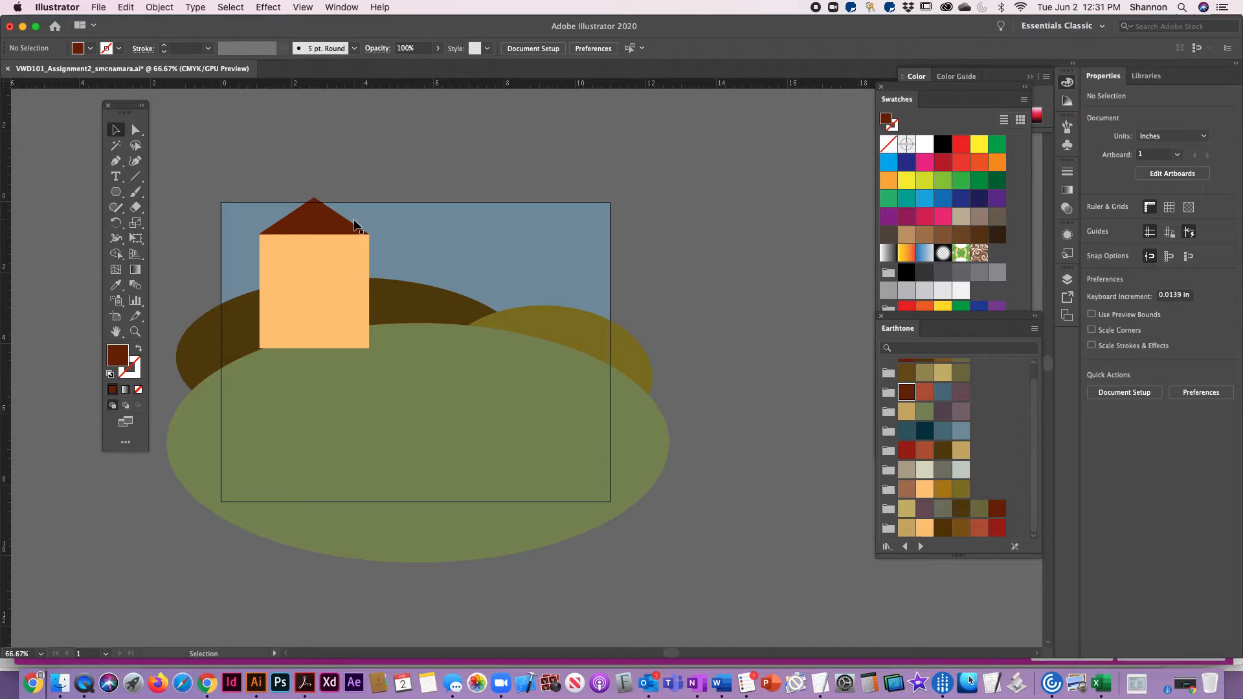
# Select the roof and wall together and move the house slightly down and to the left so it fits inside the artboard
pyautogui.click(308, 219)
pyautogui.keyDown('shift'); pyautogui.click(309, 253); pyautogui.keyUp('shift')
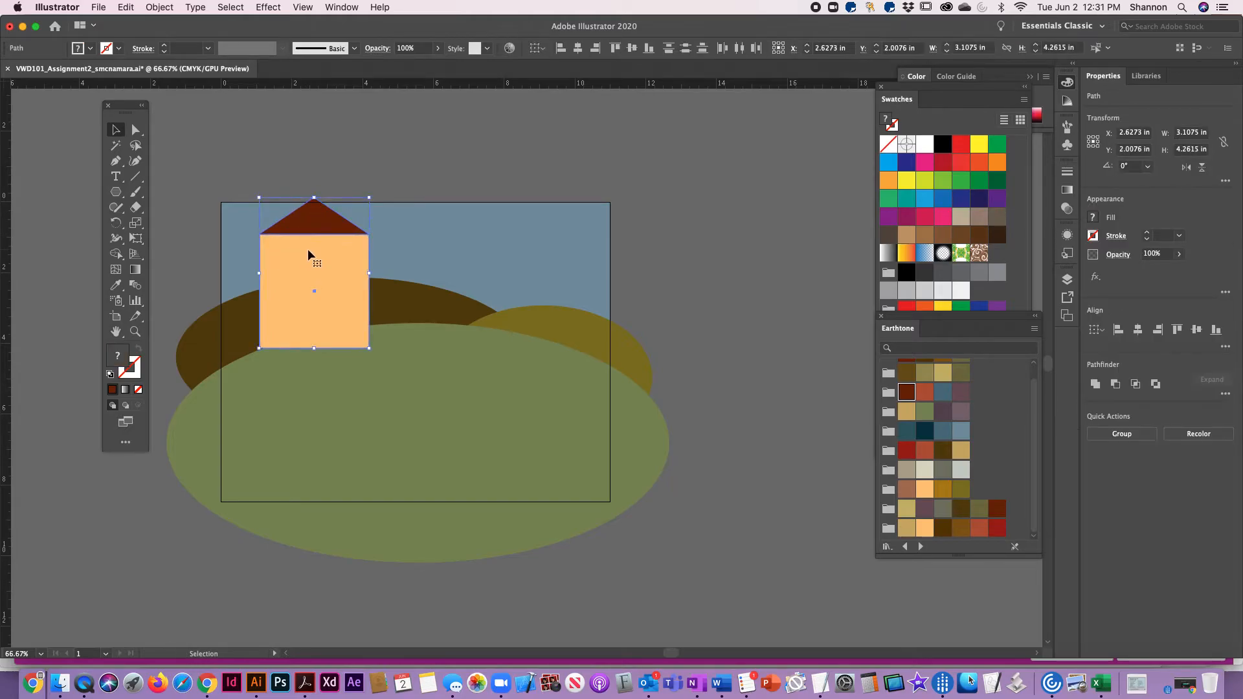
pyautogui.moveTo(311, 271); pyautogui.dragTo(290, 291)
pyautogui.click(402, 153)
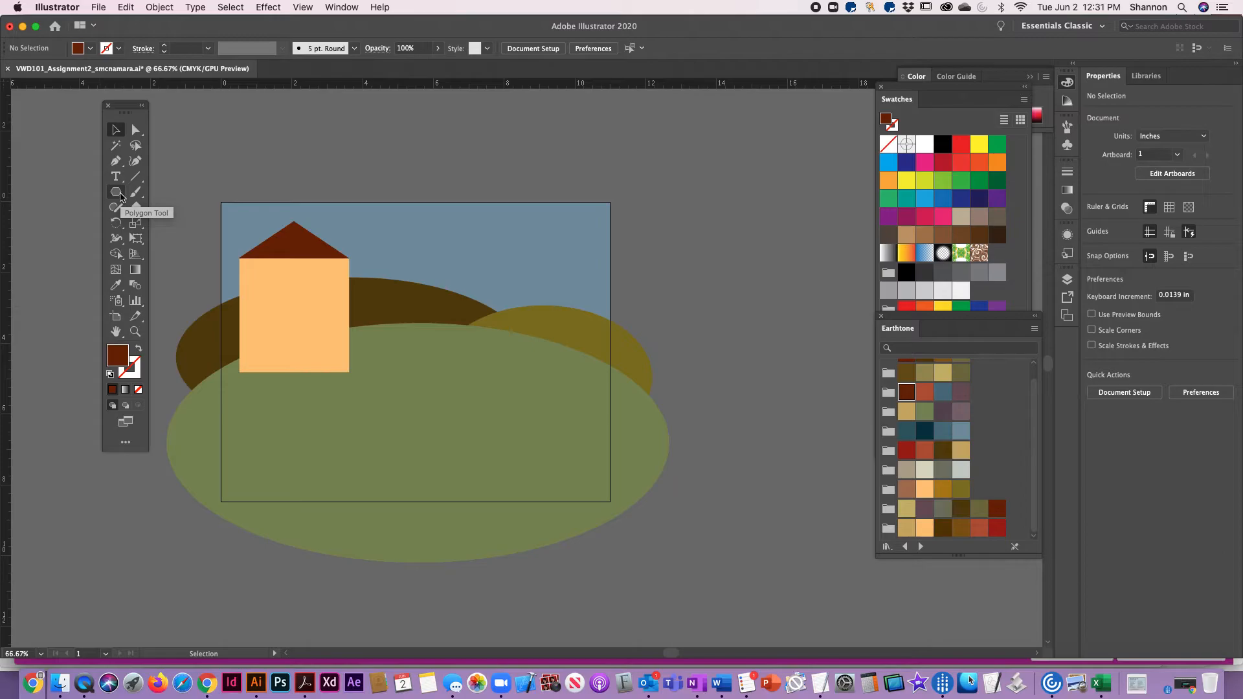
# Choose the Rounded Rectangle tool and set its fill to a paler tint of the light orange Earthtone swatch
pyautogui.moveTo(120, 197); pyautogui.dragTo(183, 212)
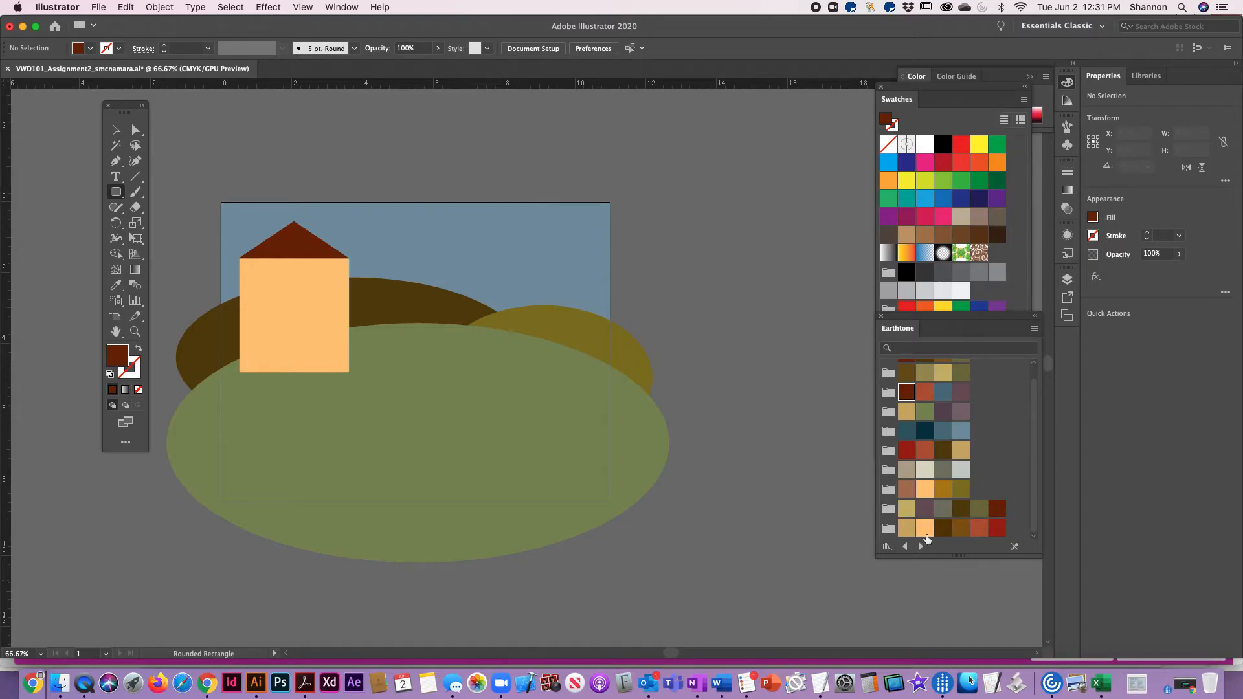
pyautogui.click(926, 491)
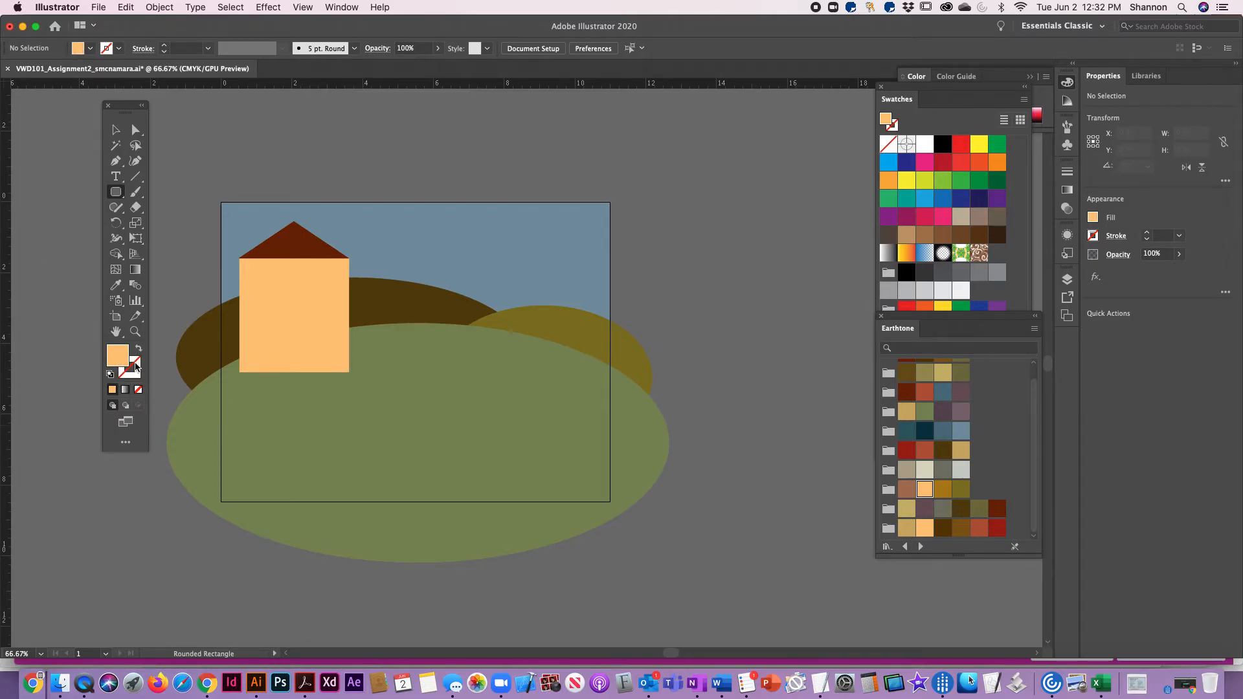
pyautogui.doubleClick(115, 356)
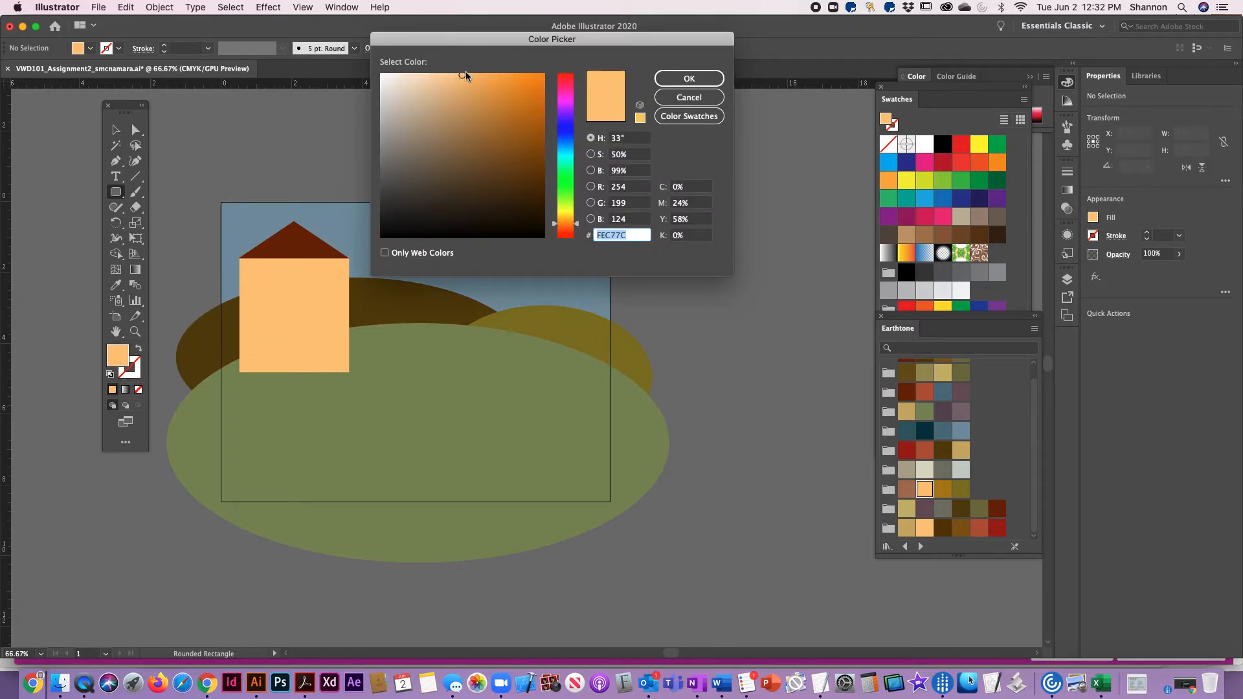
pyautogui.moveTo(462, 75); pyautogui.dragTo(435, 75)
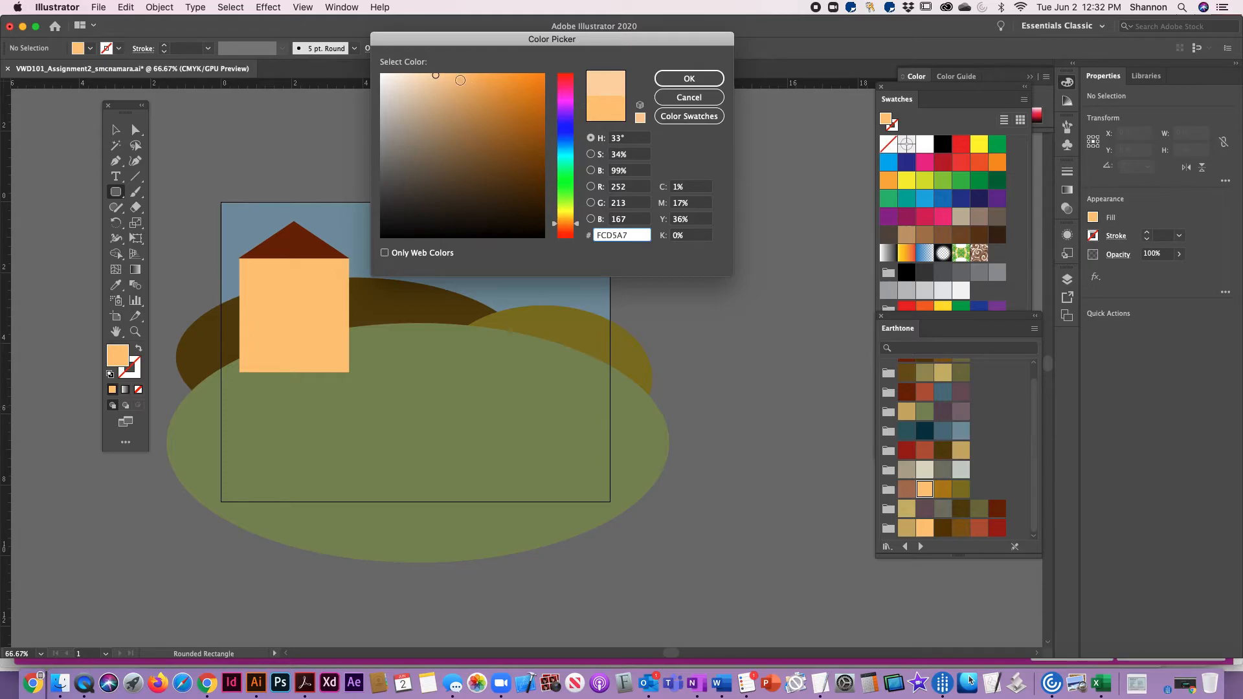
pyautogui.moveTo(436, 76); pyautogui.dragTo(430, 74)
pyautogui.click(677, 78)
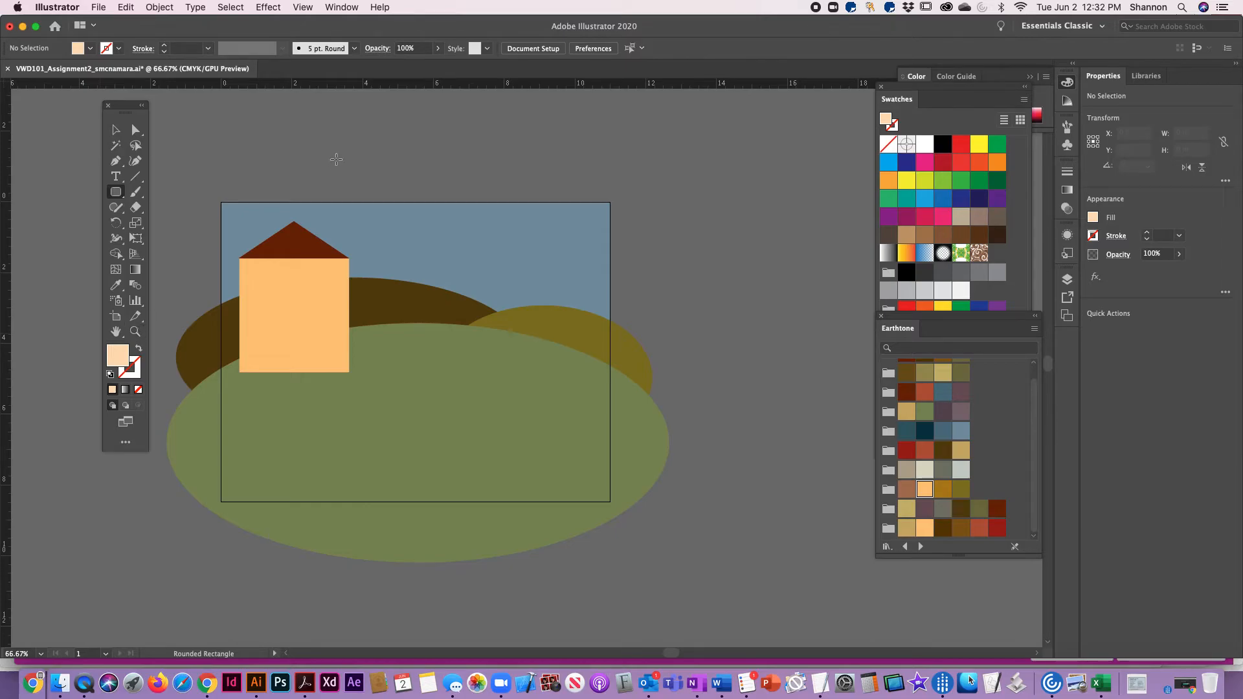
# Draw a pale orange rounded rectangle of about 2.94 by 3.06 in just inside the edges of the house wall
pyautogui.press('super+1')
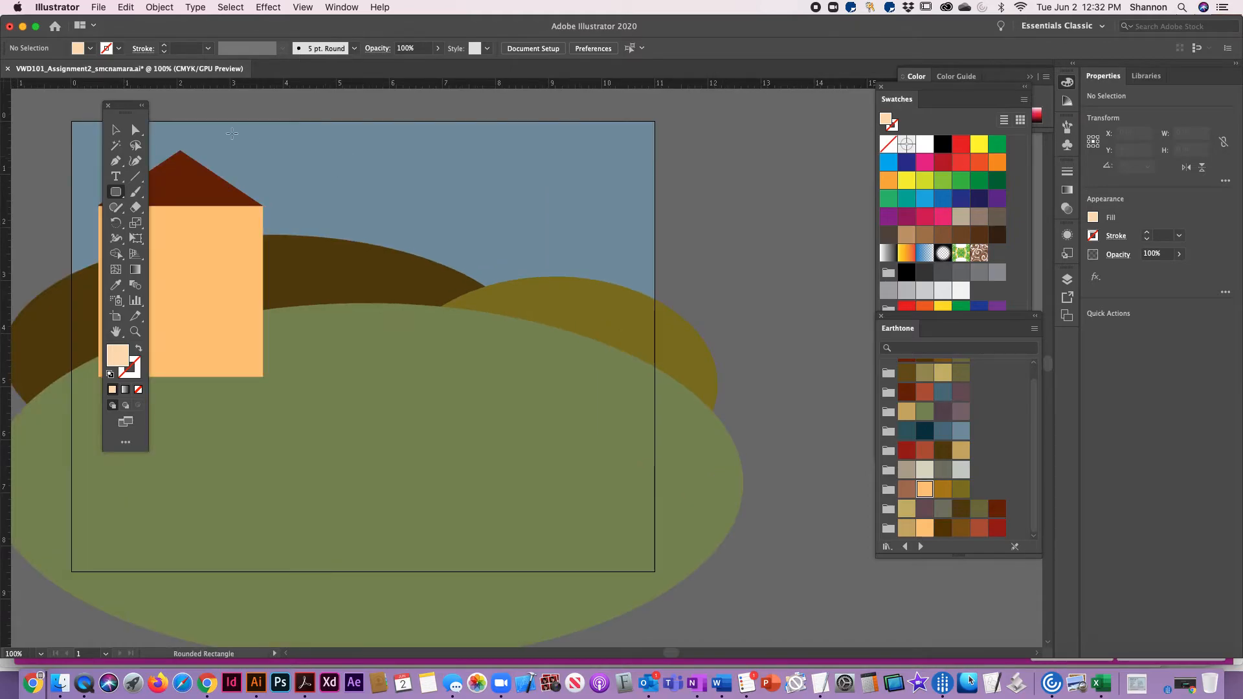
pyautogui.press('super+equal')
pyautogui.press('super+equal')
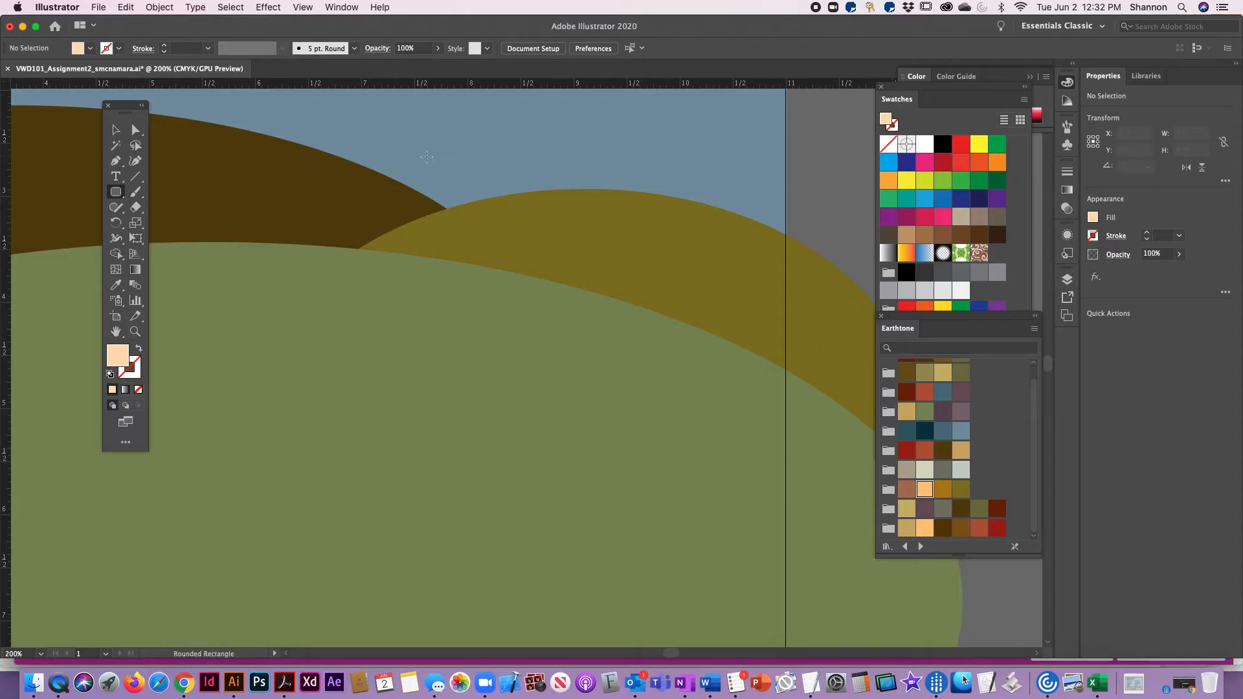
pyautogui.press('space')
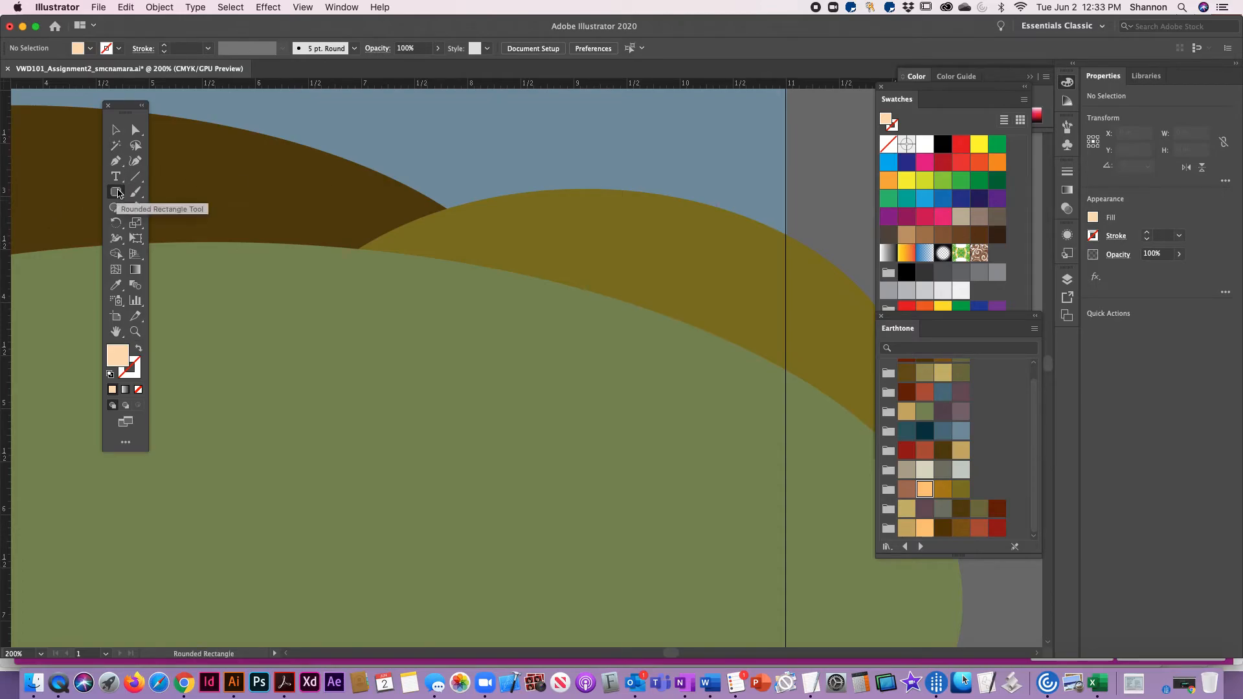
pyautogui.press('space')
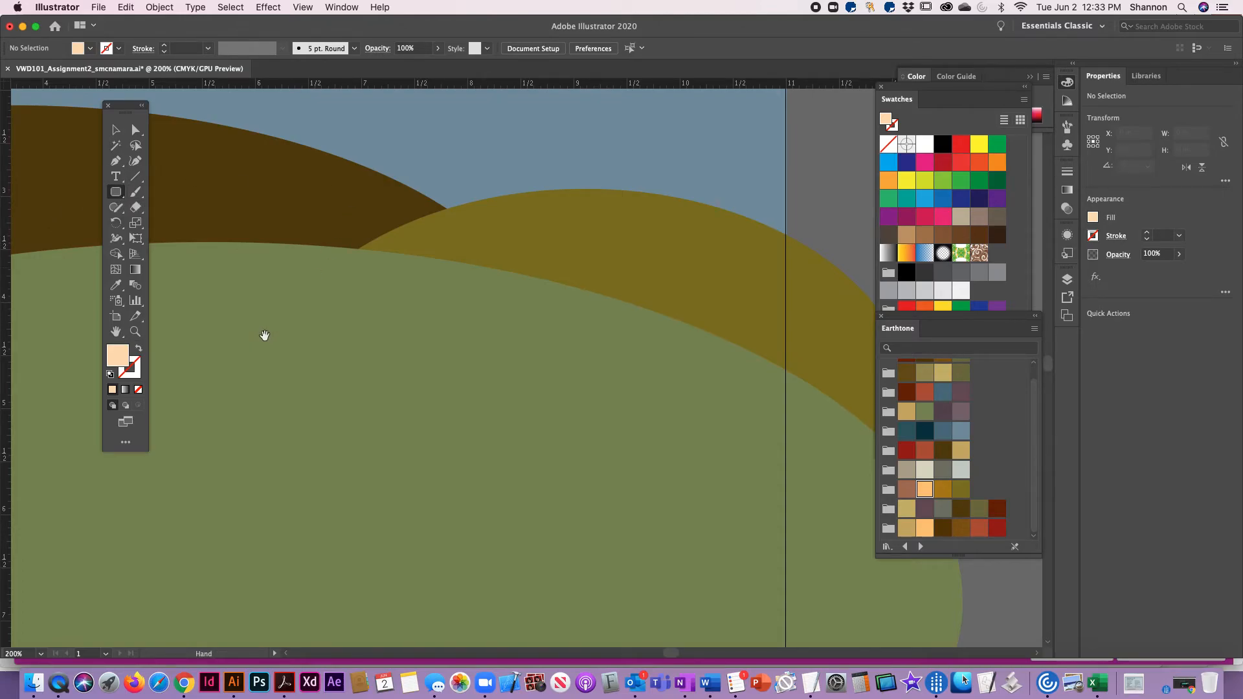
pyautogui.moveTo(201, 341); pyautogui.dragTo(408, 335)
pyautogui.moveTo(322, 319); pyautogui.dragTo(414, 416)
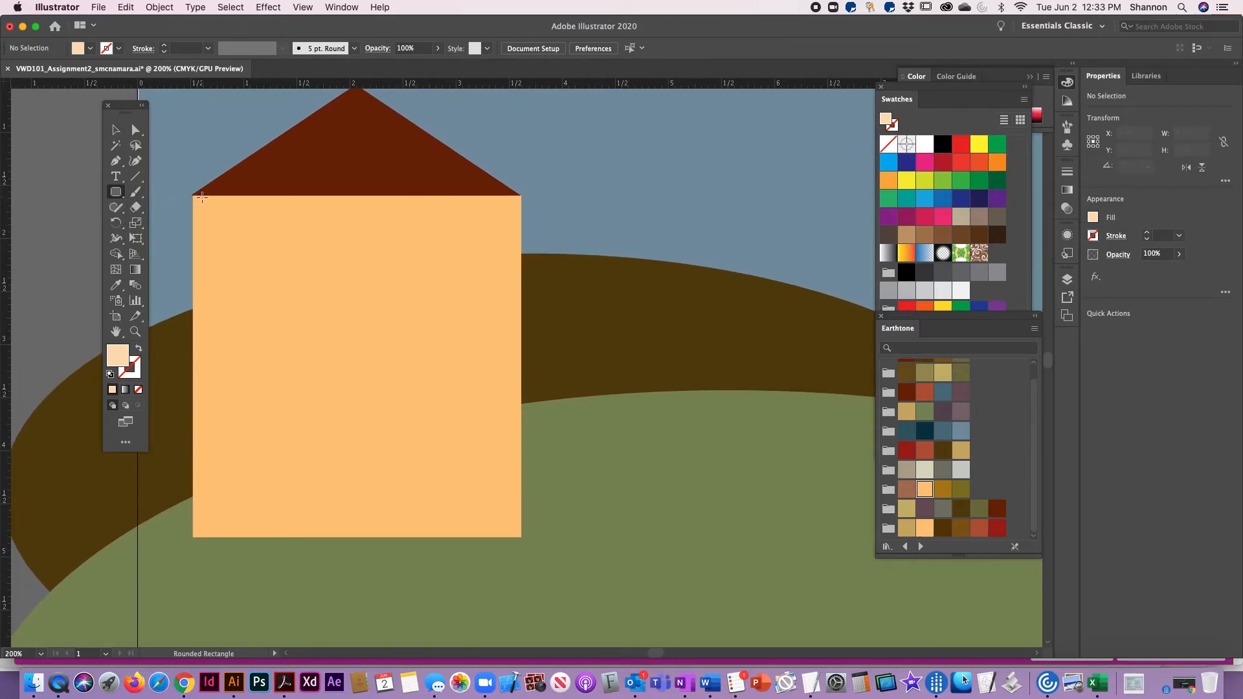
pyautogui.moveTo(203, 202); pyautogui.dragTo(514, 525)
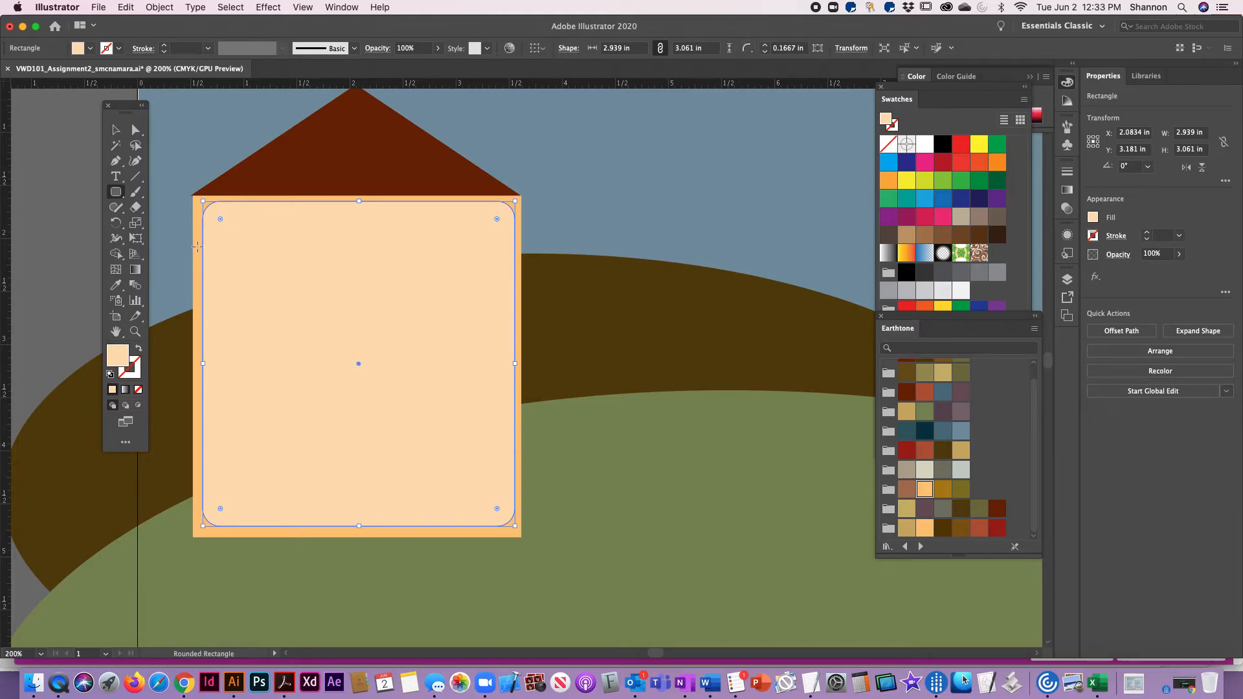
# Set the rounded rectangle's corner radius to 0.5 in and deselect everything
pyautogui.click(765, 51)
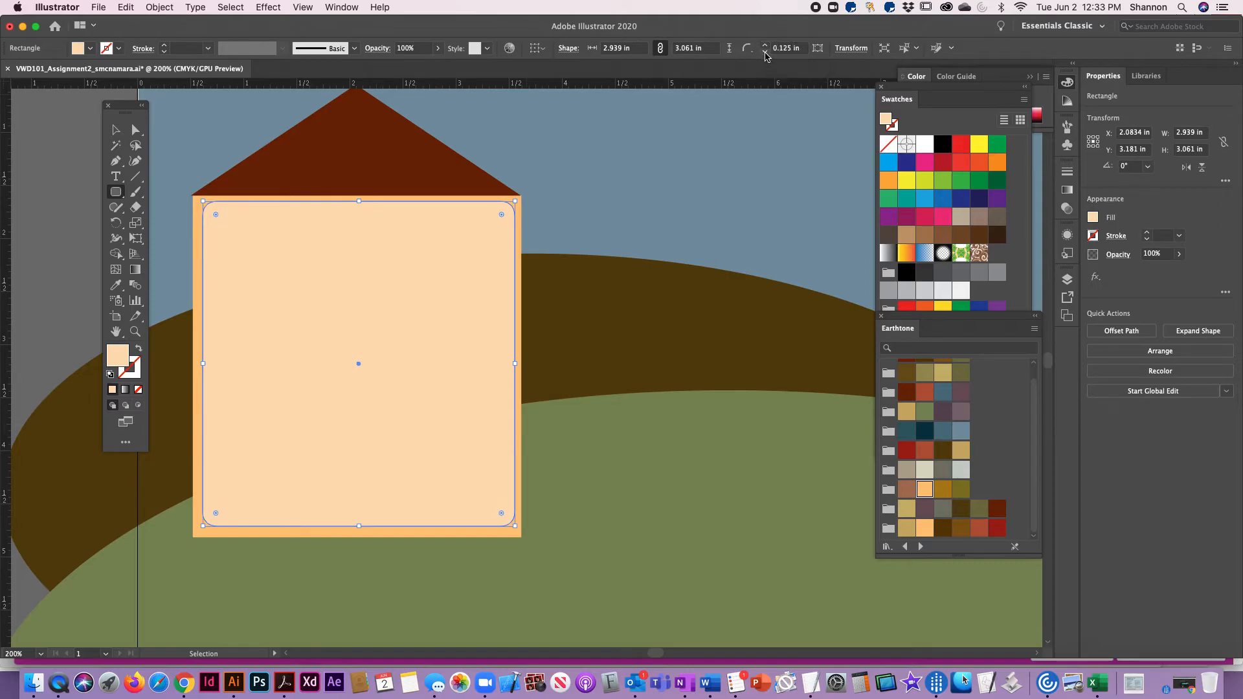
pyautogui.click(766, 52)
pyautogui.click(764, 47)
pyautogui.click(764, 48)
pyautogui.click(765, 50)
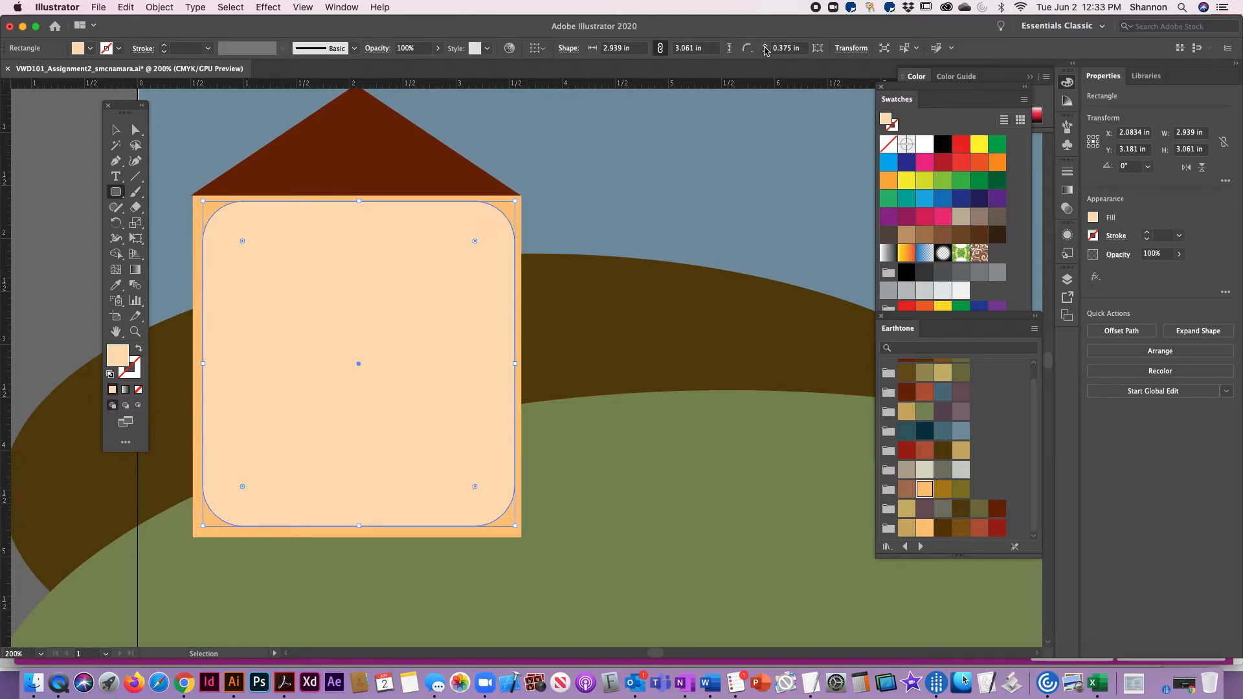
pyautogui.click(765, 50)
pyautogui.click(115, 129)
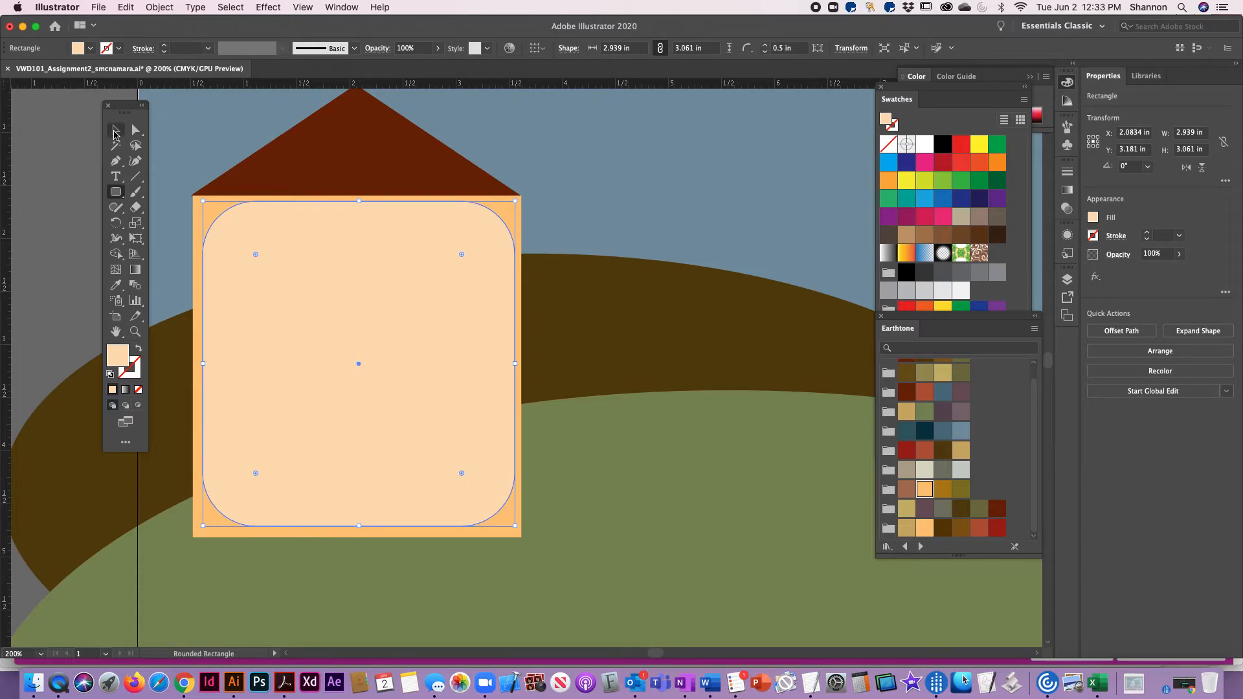
pyautogui.click(643, 184)
pyautogui.press('space')
pyautogui.moveTo(353, 304); pyautogui.dragTo(406, 301)
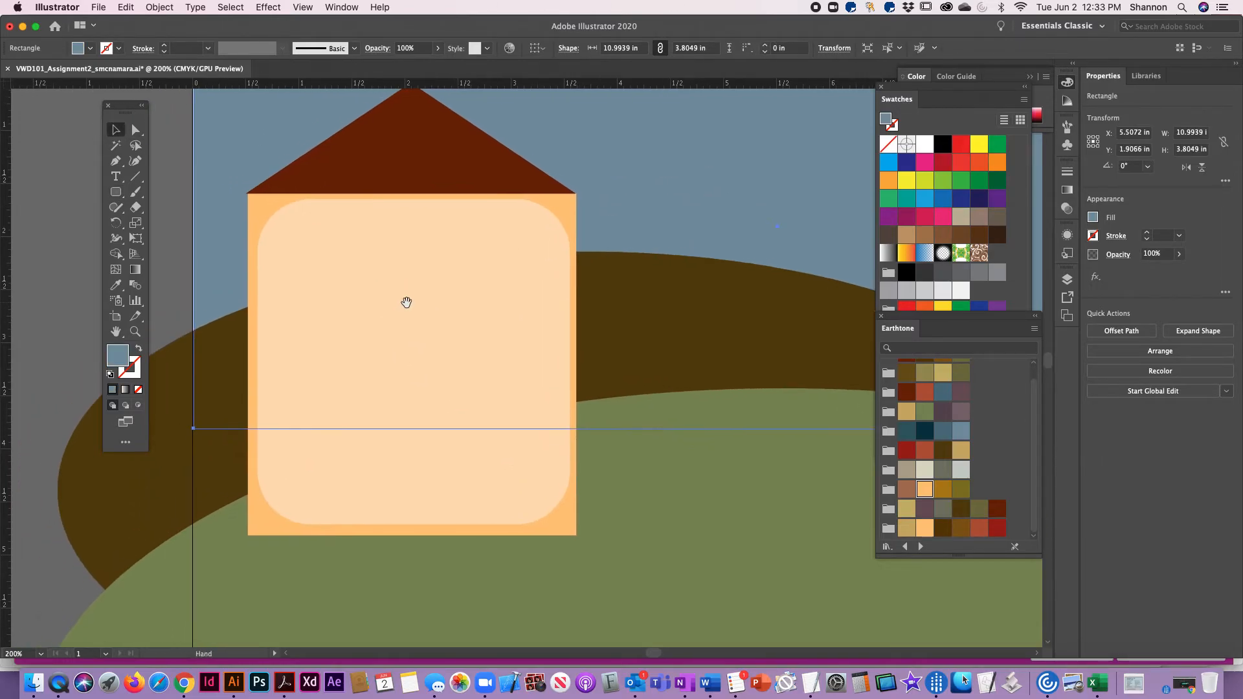
pyautogui.click(401, 265)
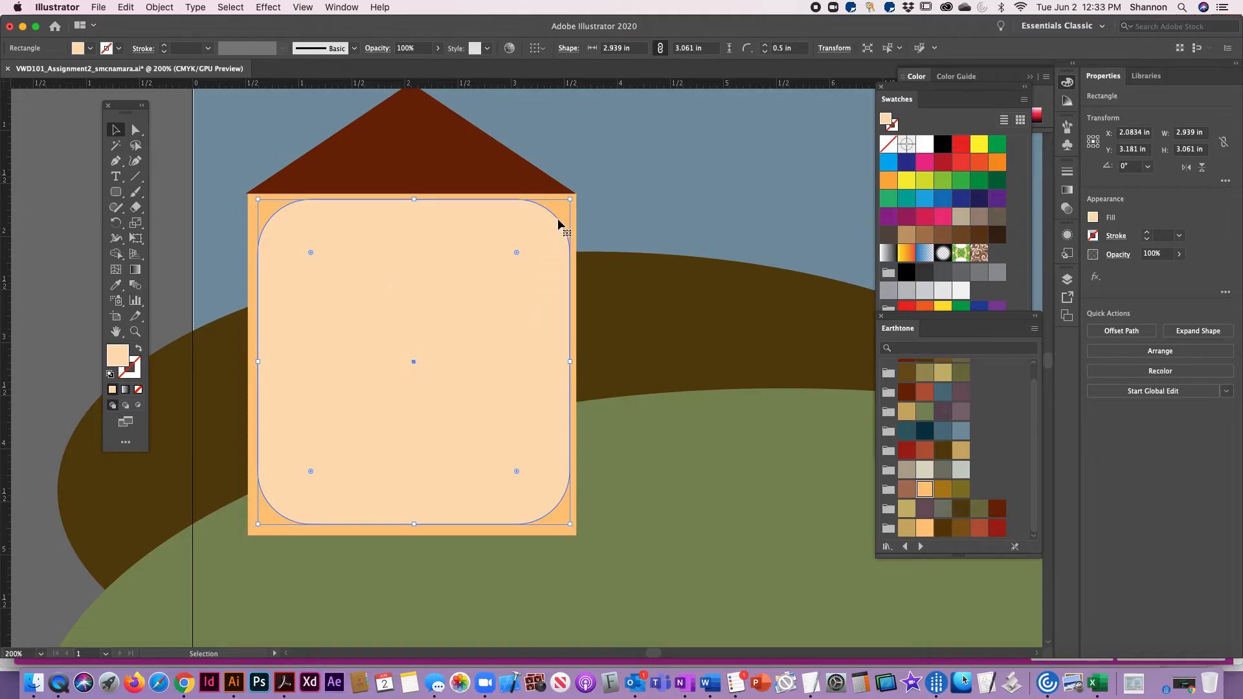
pyautogui.click(691, 224)
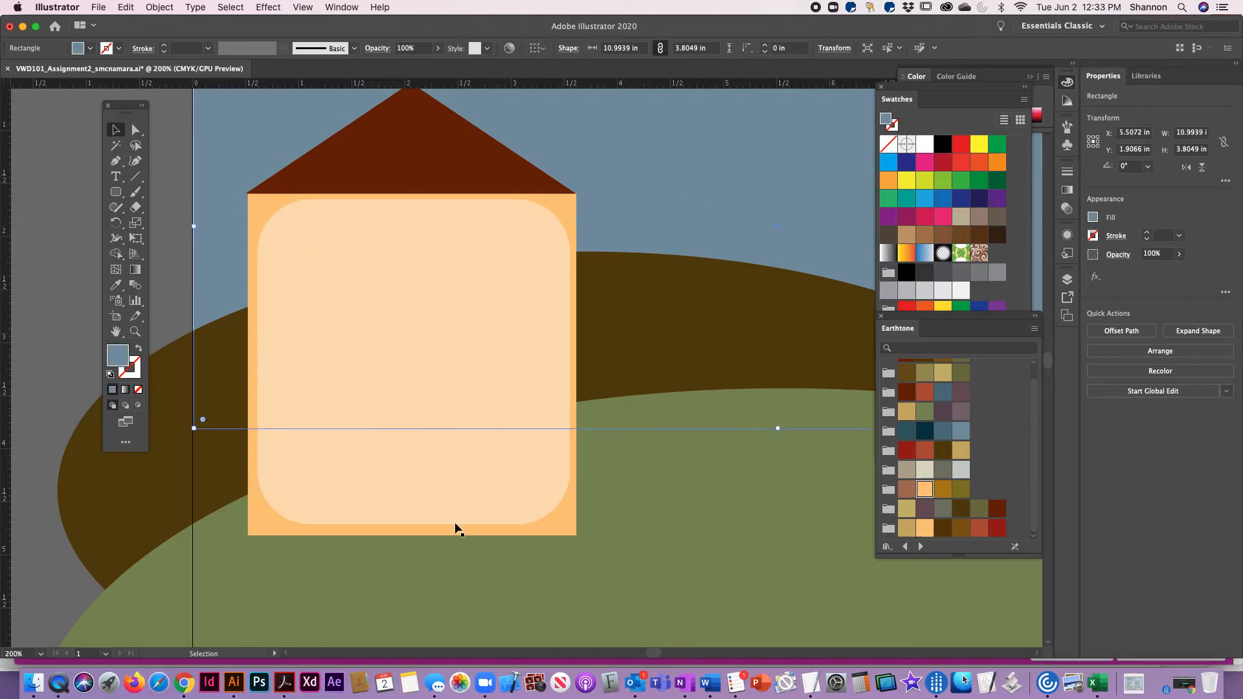
pyautogui.click(39, 382)
pyautogui.press('space')
pyautogui.moveTo(538, 399)
pyautogui.mouseDown()
pyautogui.moveTo(542, 450)
pyautogui.moveTo(527, 358)
pyautogui.moveTo(545, 399)
pyautogui.mouseUp()
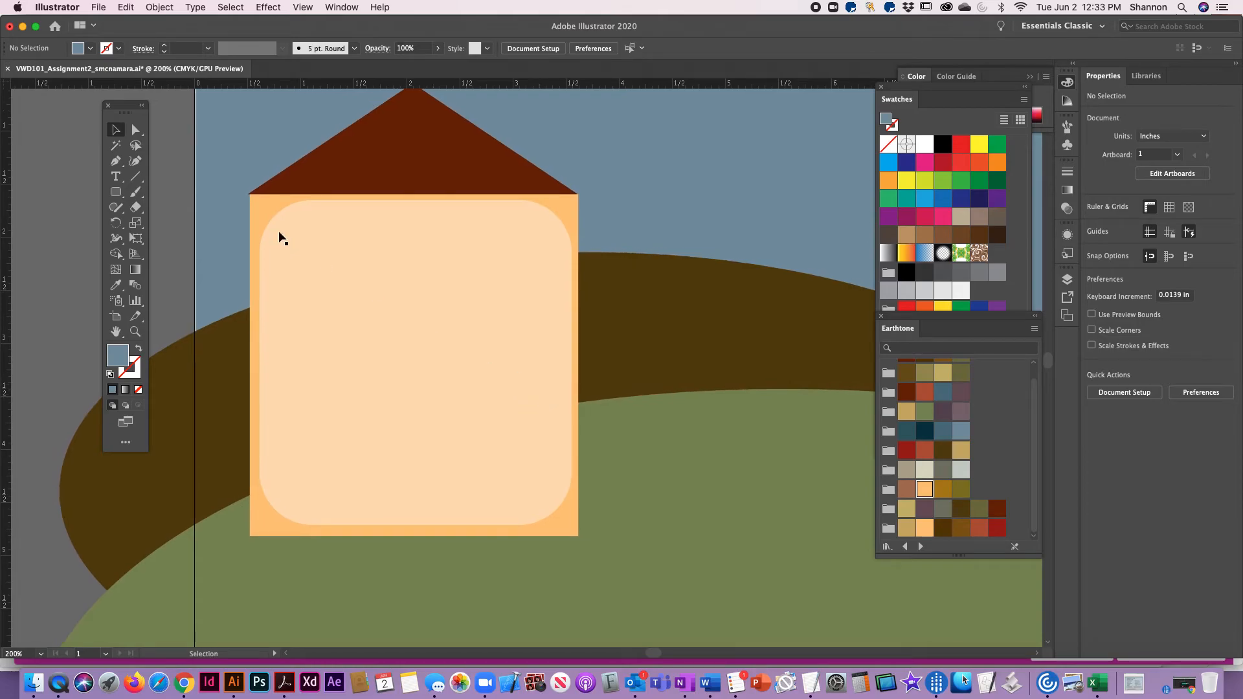
# Choose the Rectangle tool and set the fill to the very dark blue Earthtone swatch
pyautogui.click(115, 191)
pyautogui.click(183, 191)
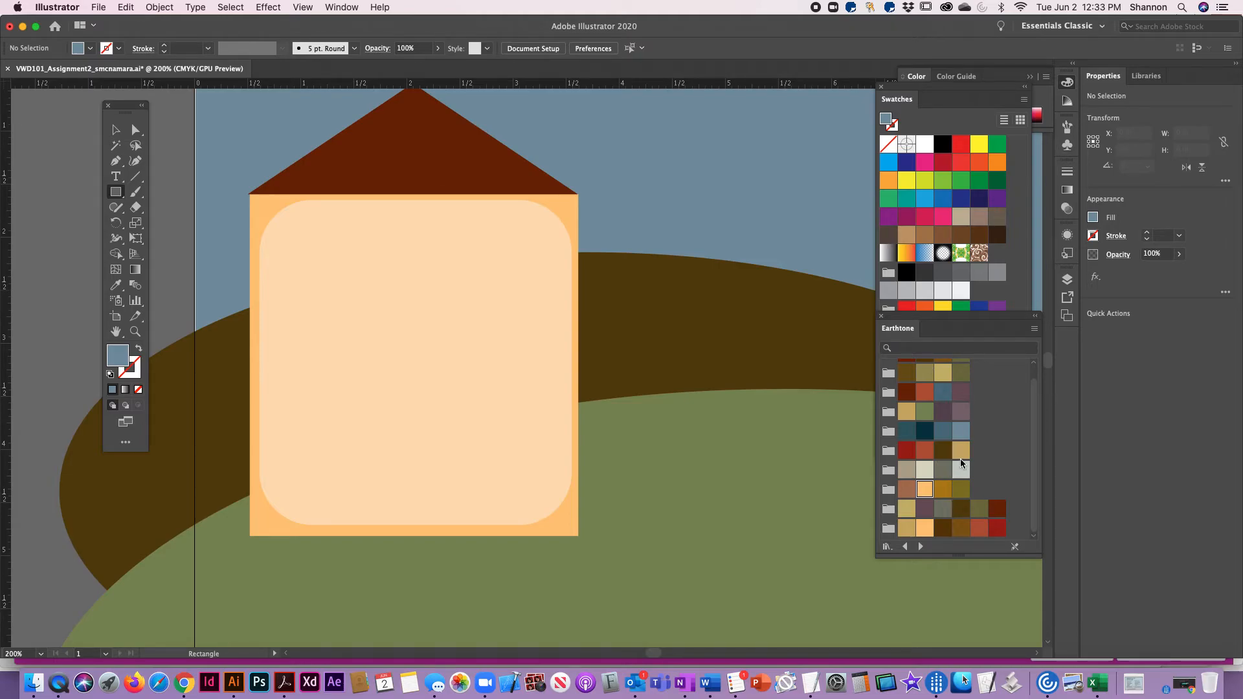
pyautogui.click(925, 432)
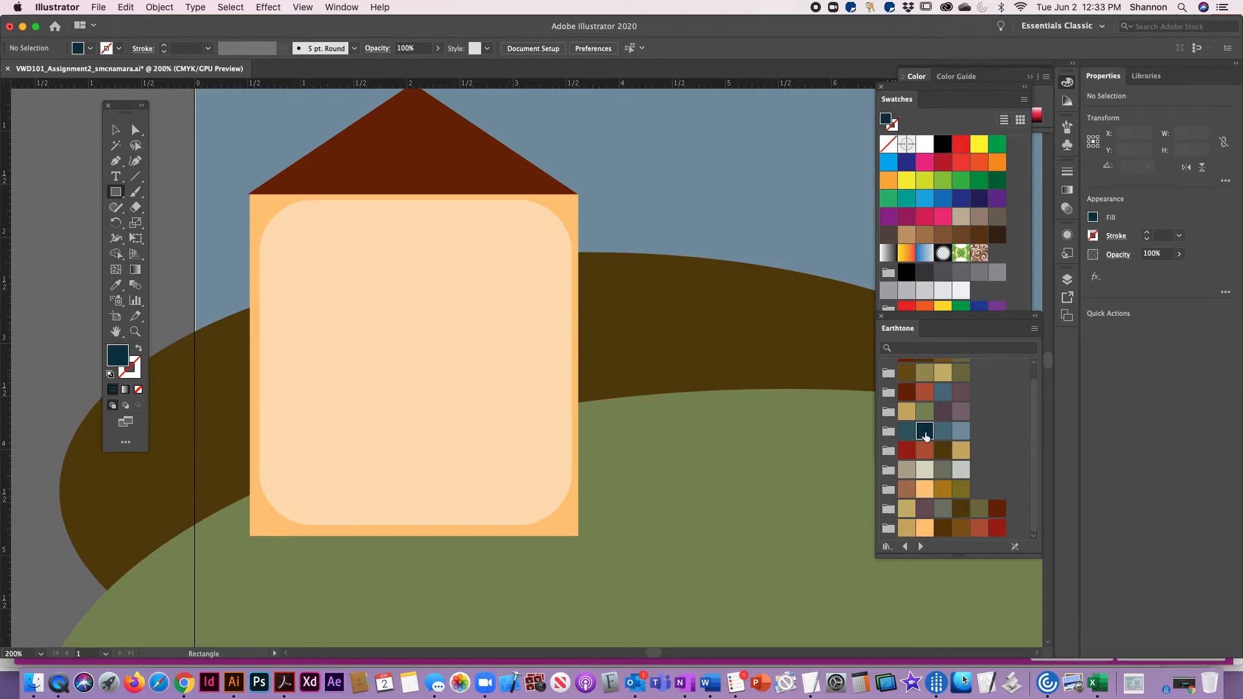
pyautogui.moveTo(271, 231)
pyautogui.mouseDown()
pyautogui.moveTo(294, 283)
pyautogui.moveTo(322, 293)
pyautogui.mouseUp()
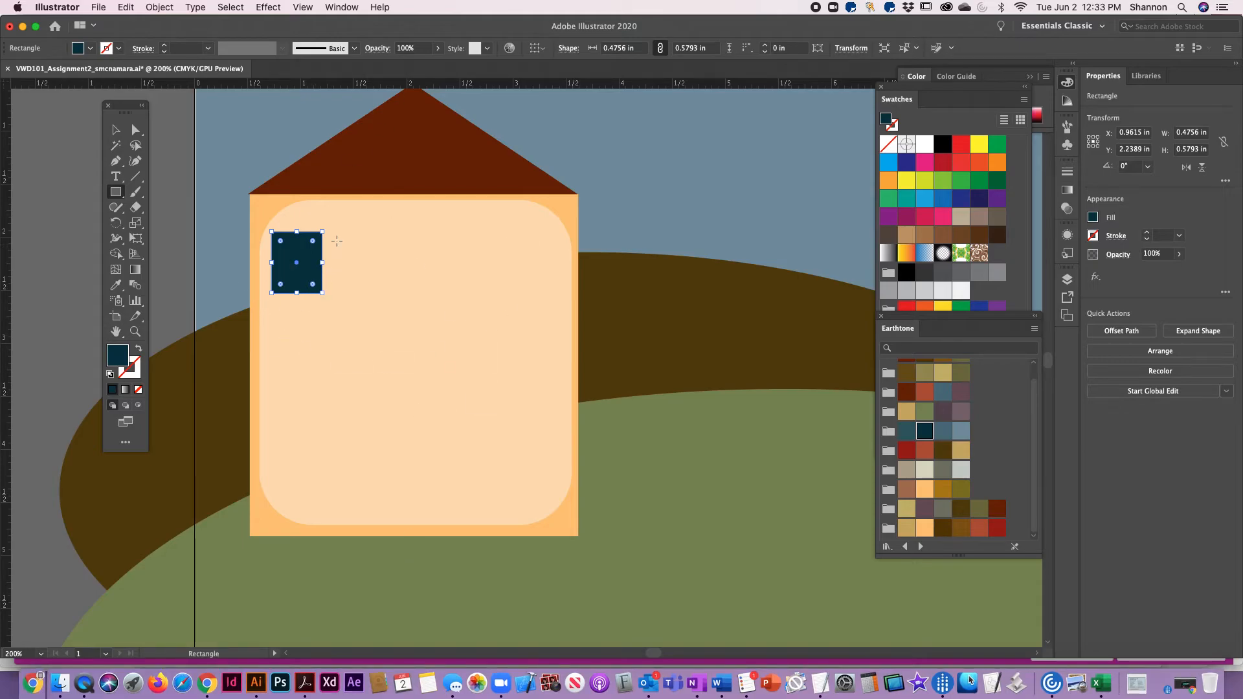
pyautogui.moveTo(335, 232); pyautogui.dragTo(389, 290)
pyautogui.press('Delete')
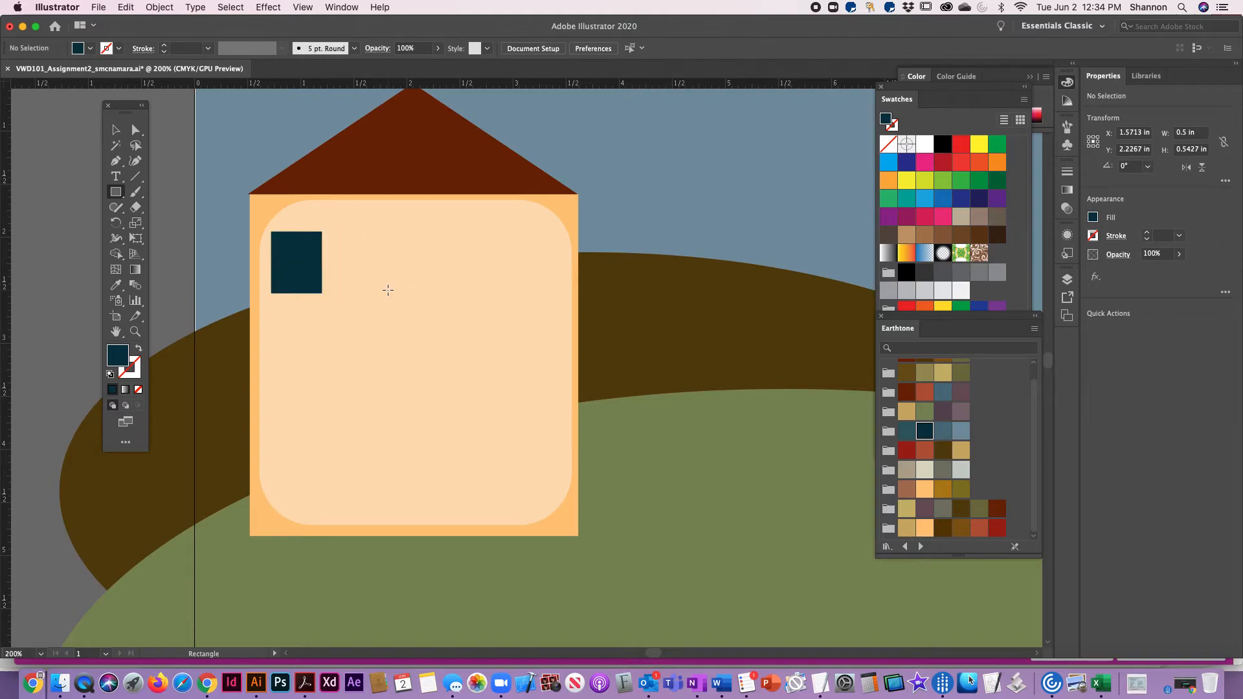
pyautogui.click(115, 130)
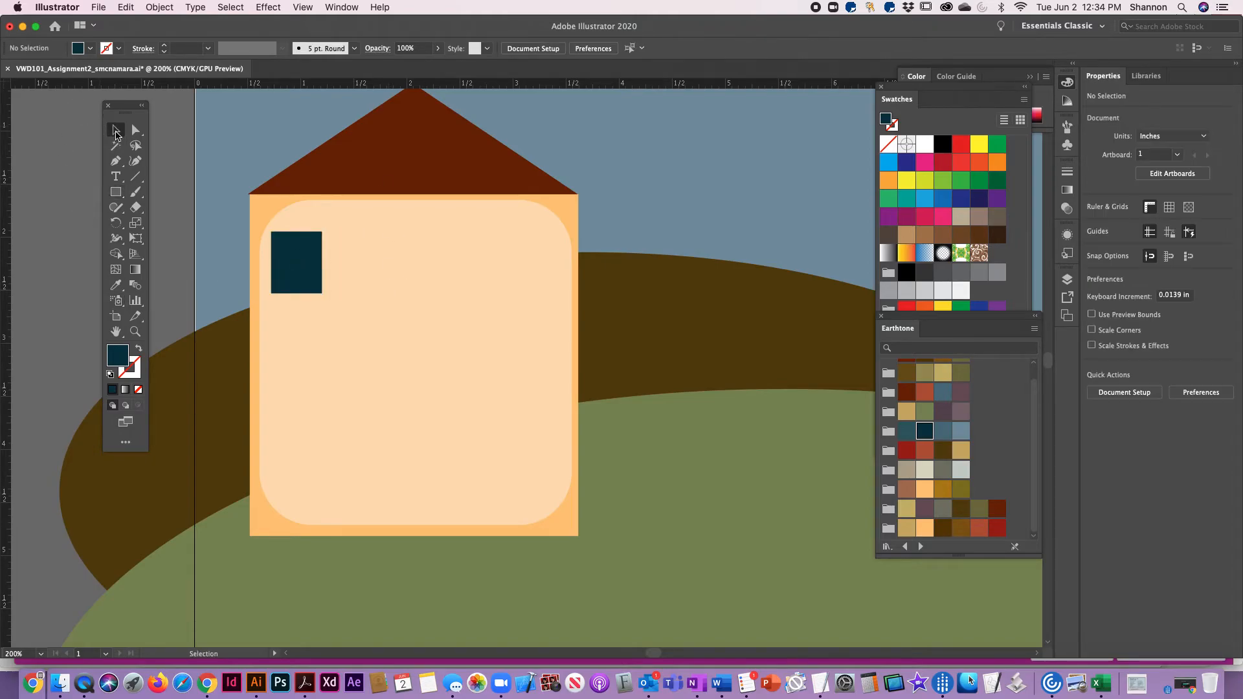
pyautogui.click(283, 270)
pyautogui.press('Delete')
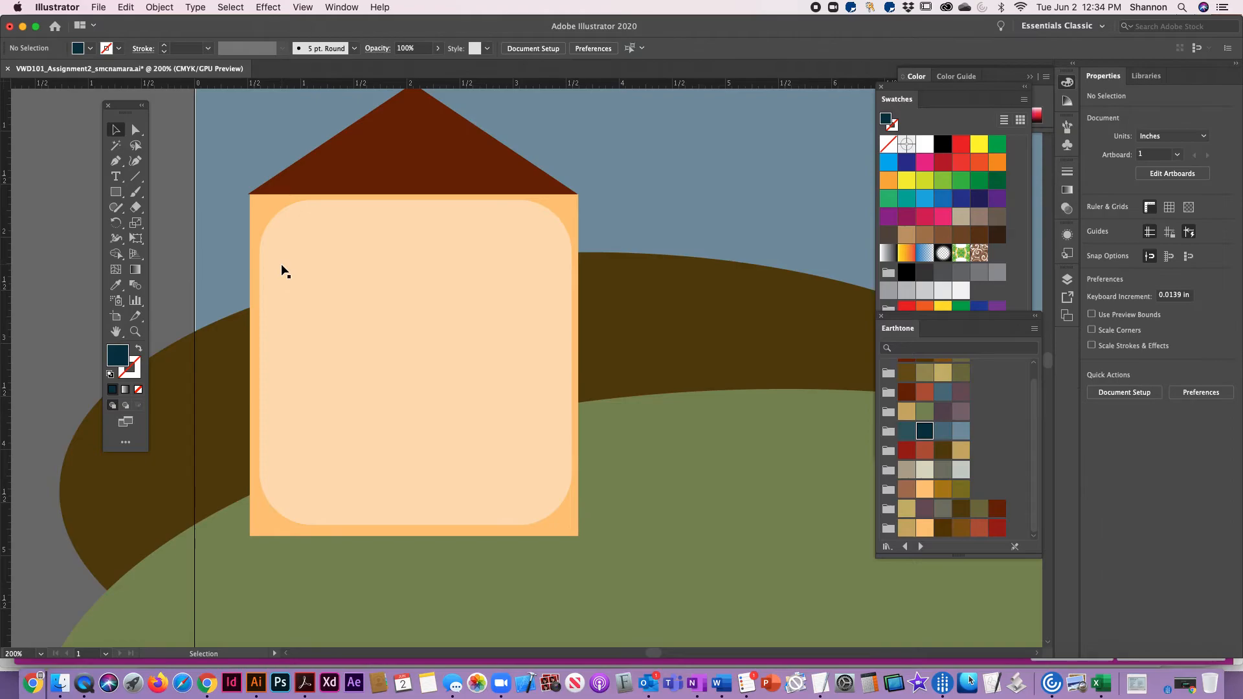
# Draw a dark blue square window of about 0.43 in near the wall's upper left corner and place a second one of 0.4329 in beside it
pyautogui.click(116, 193)
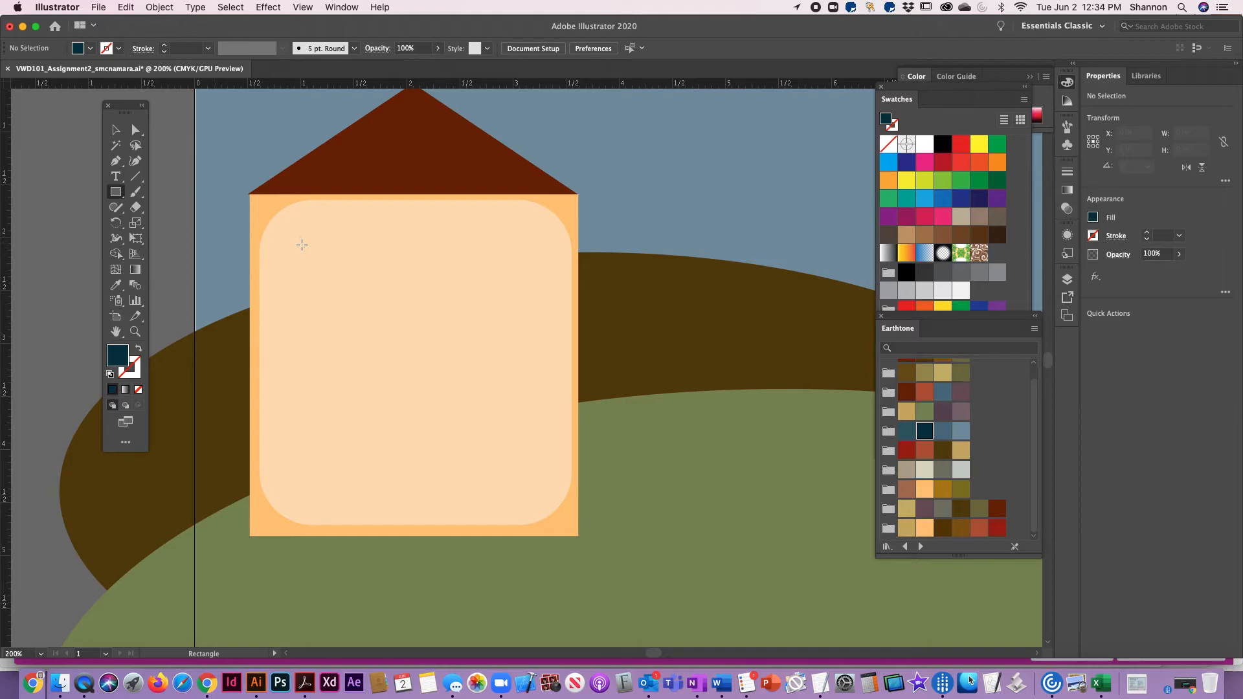
pyautogui.moveTo(287, 222); pyautogui.dragTo(334, 268)
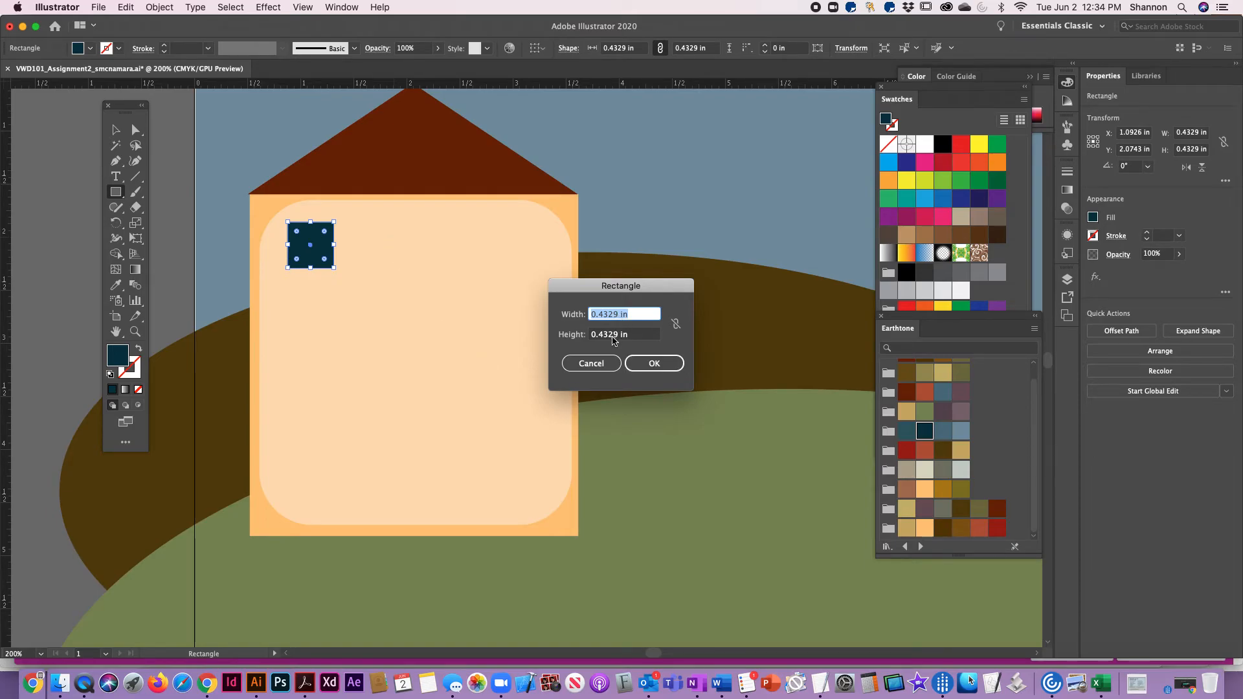
pyautogui.click(676, 323)
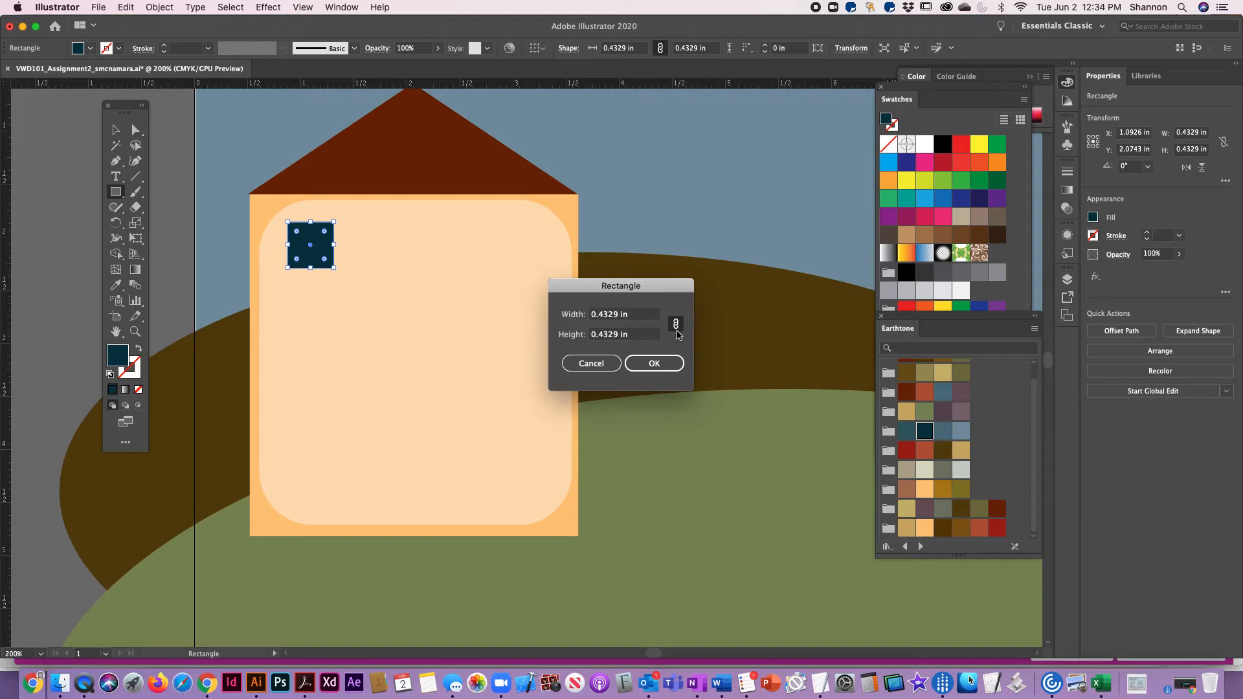
pyautogui.click(667, 360)
pyautogui.click(114, 125)
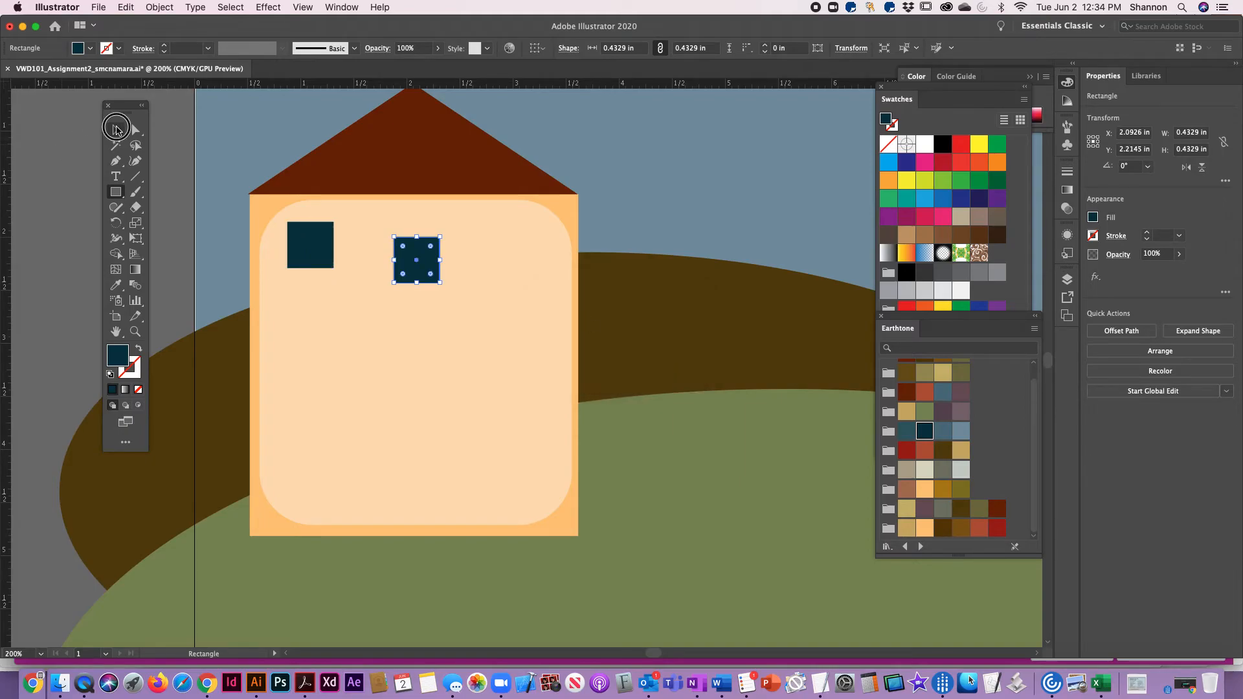
pyautogui.moveTo(404, 261); pyautogui.dragTo(369, 249)
# Create a third 0.4329 in square window and line it up to the right of the second one
pyautogui.press('m')
pyautogui.click(461, 250)
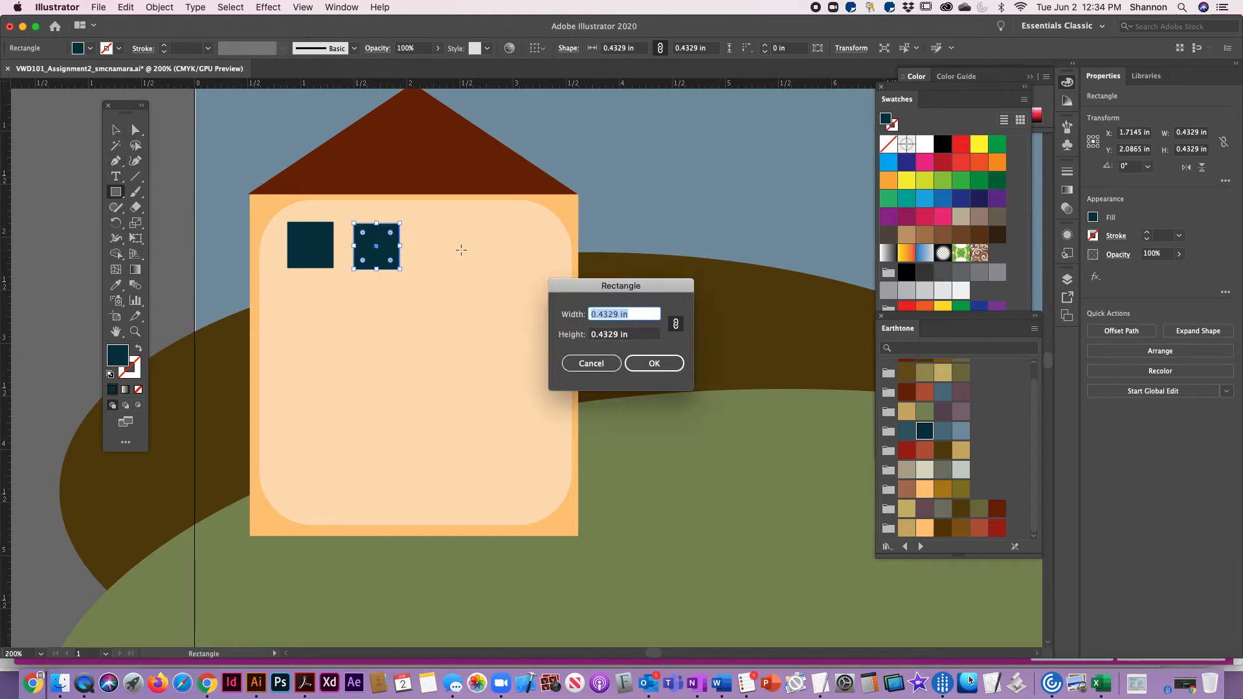
pyautogui.click(654, 364)
pyautogui.press('v')
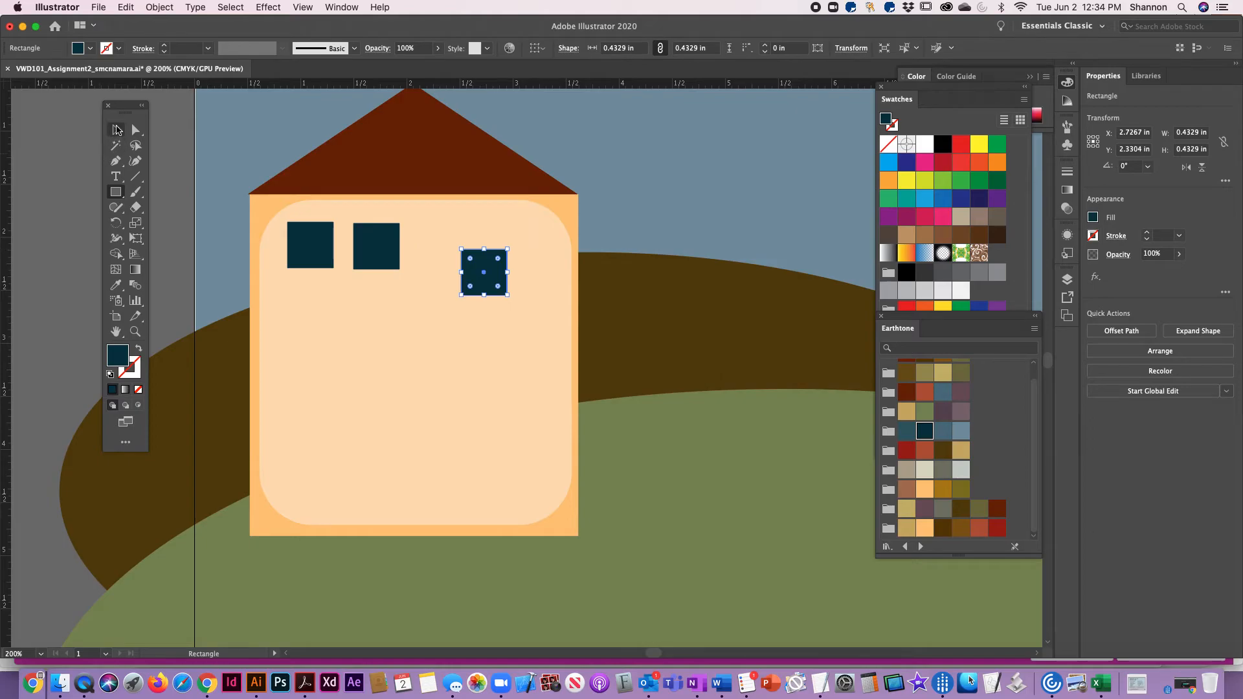
pyautogui.moveTo(478, 265); pyautogui.dragTo(433, 238)
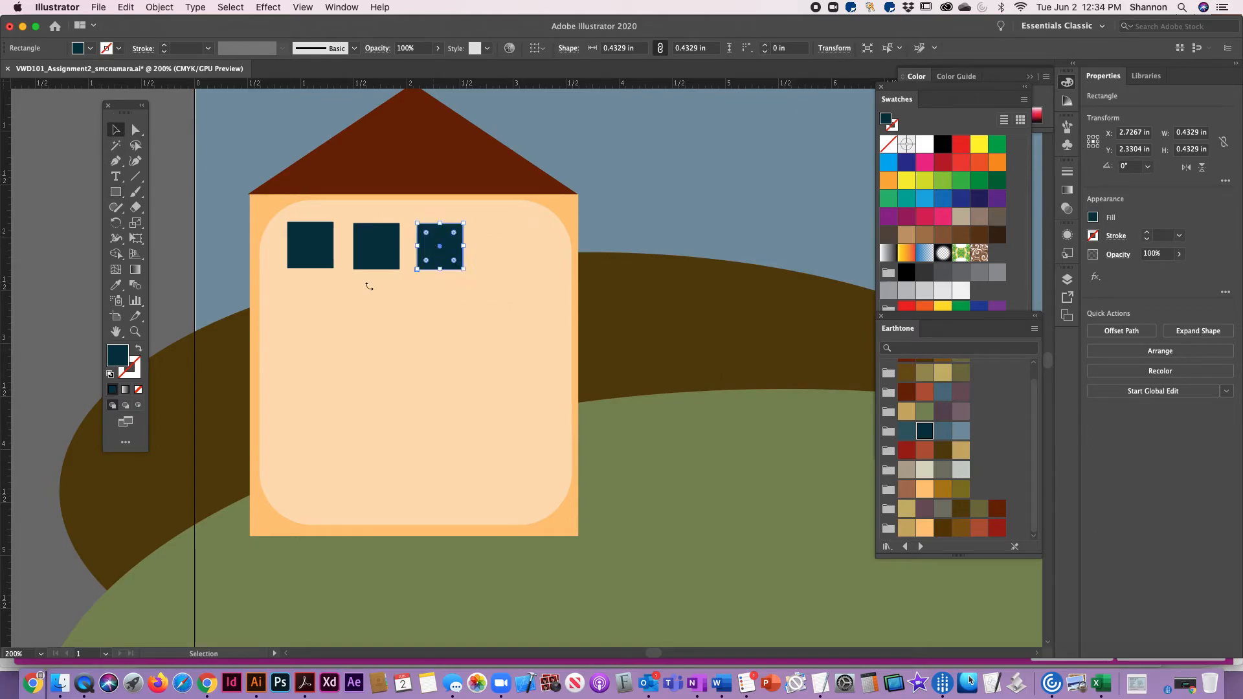
# Create a fourth 0.4329 in square window with the Rectangle tool and place it near the wall's upper right corner
pyautogui.click(135, 191)
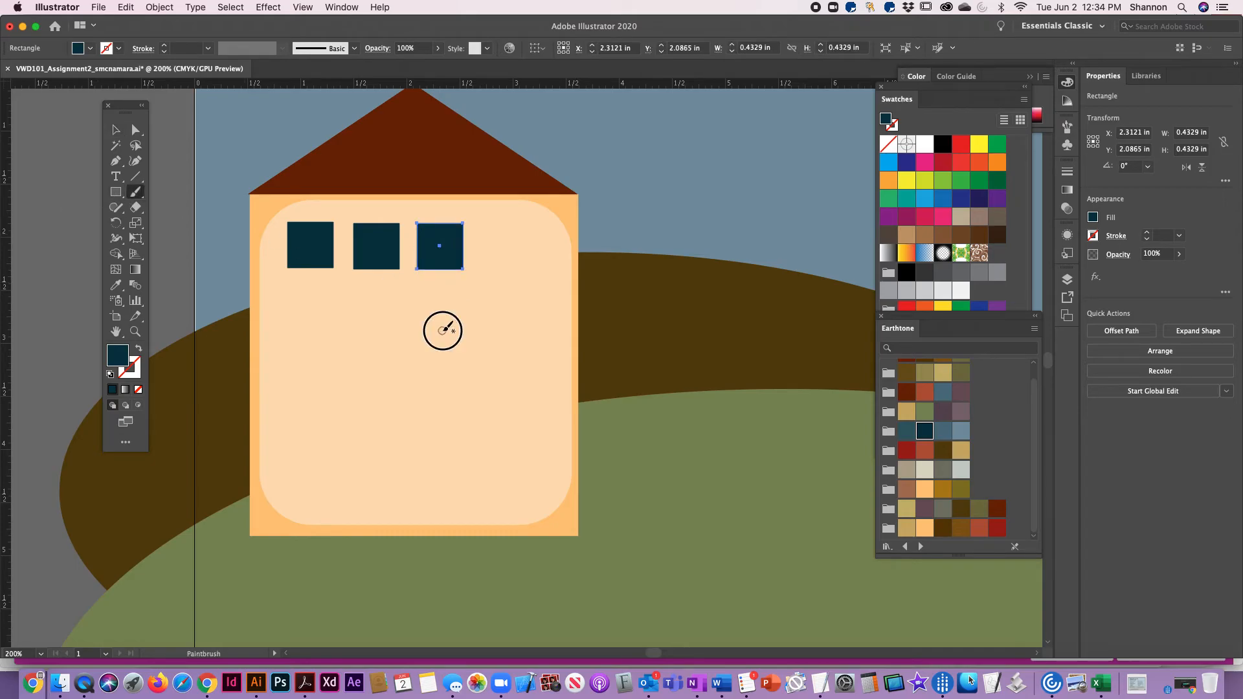
pyautogui.press('super+z')
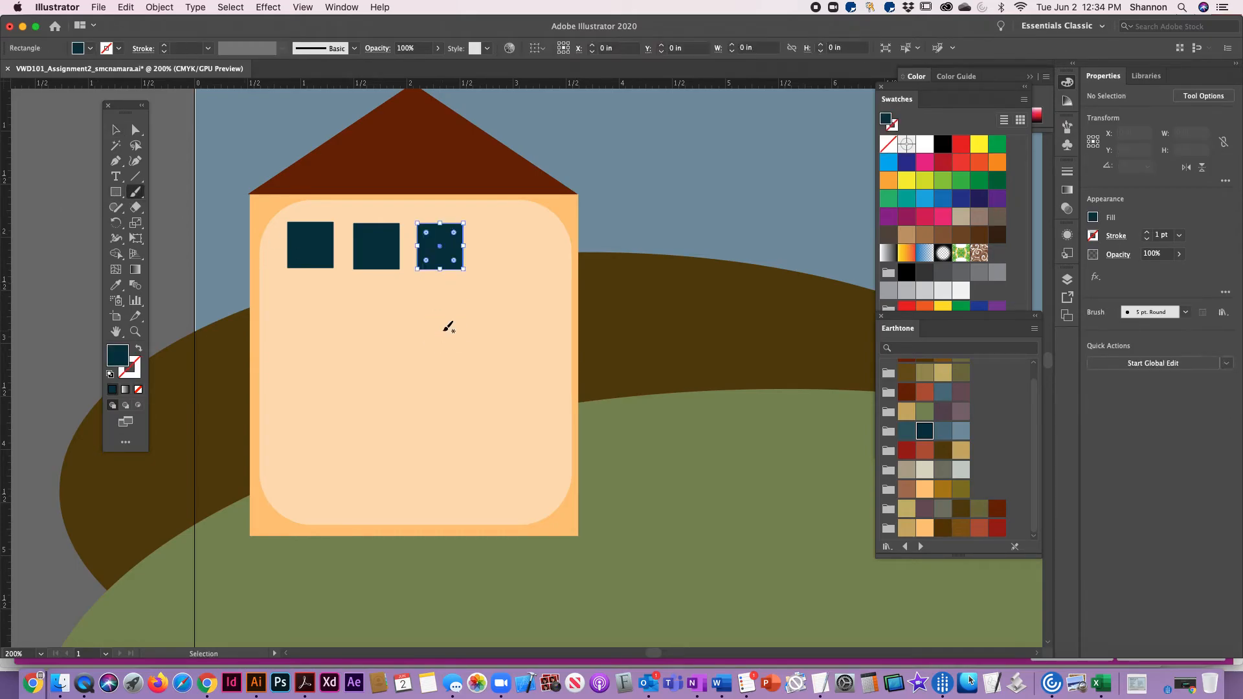
pyautogui.click(117, 193)
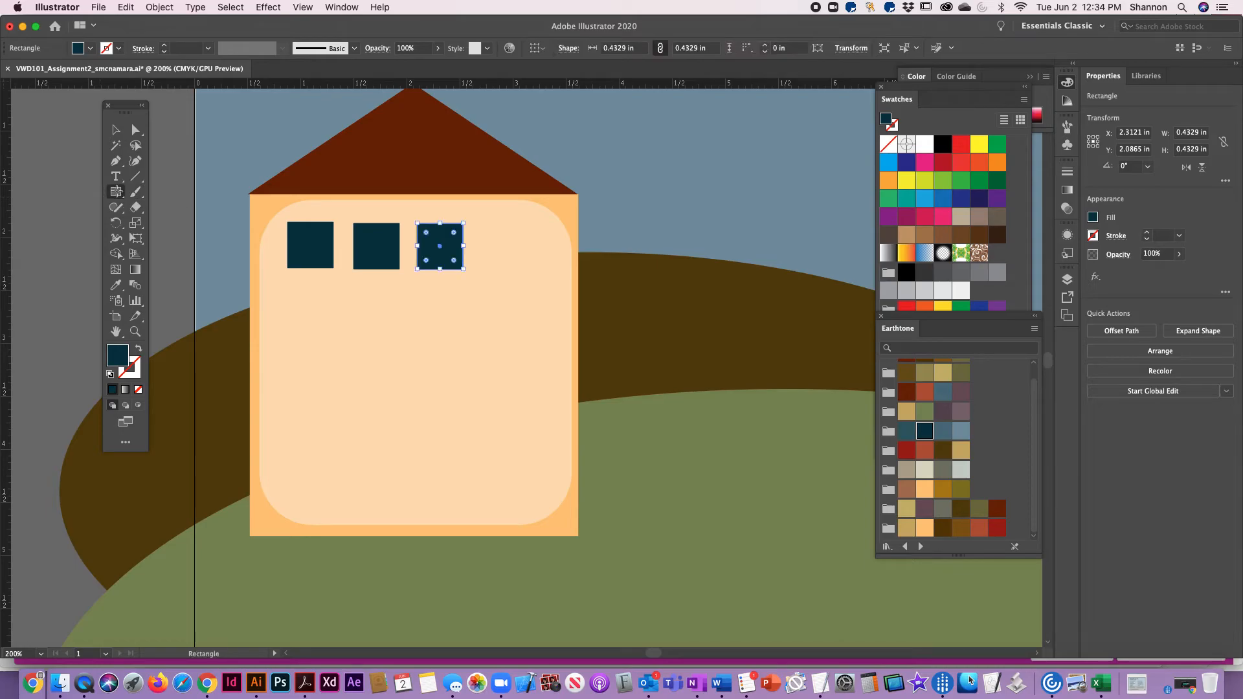
pyautogui.click(497, 263)
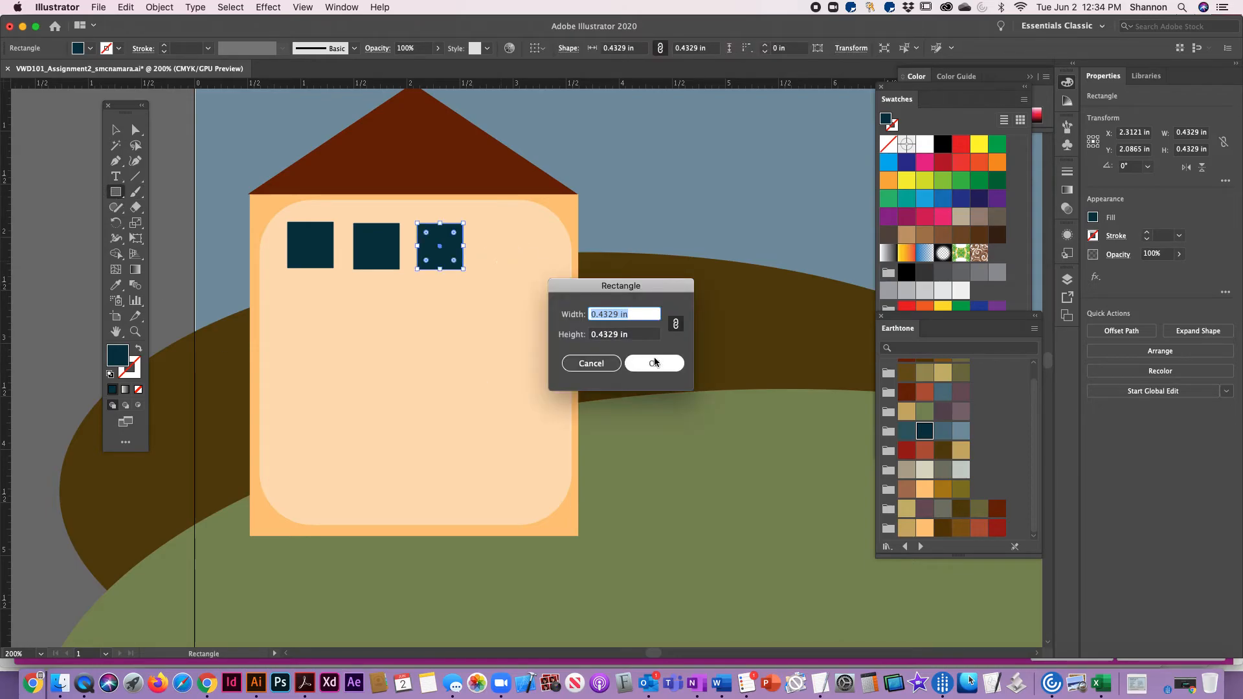
pyautogui.click(654, 362)
pyautogui.click(116, 129)
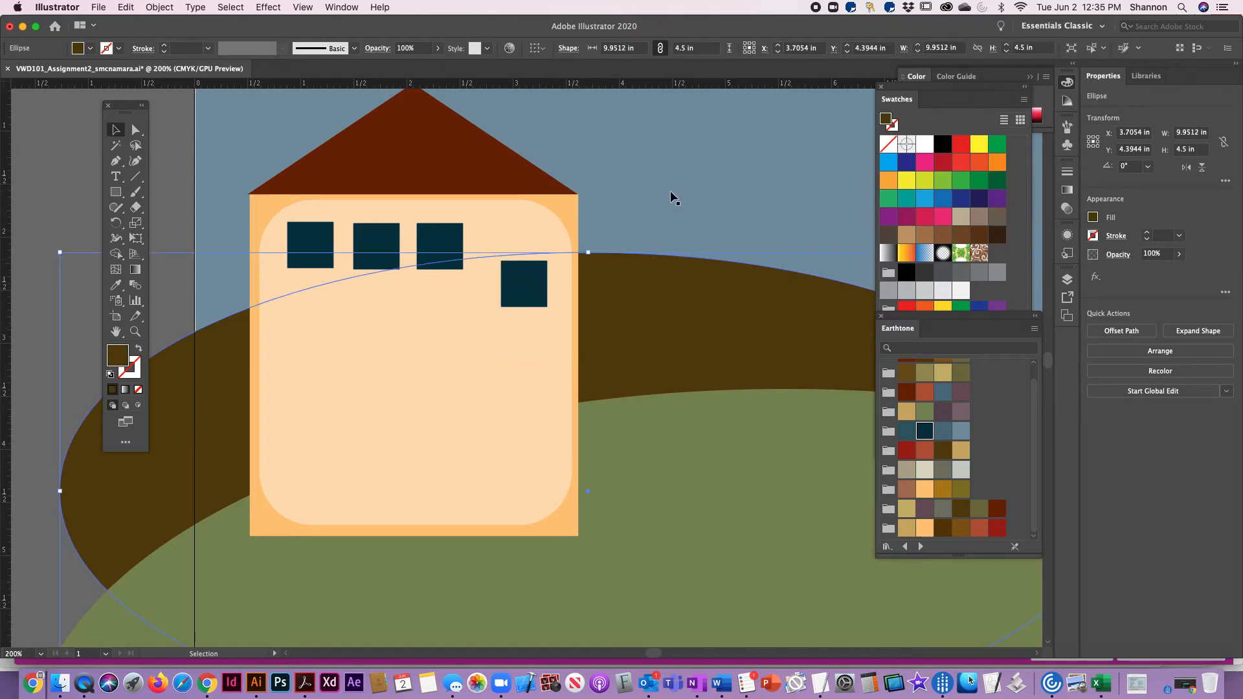
pyautogui.moveTo(528, 294); pyautogui.dragTo(526, 253)
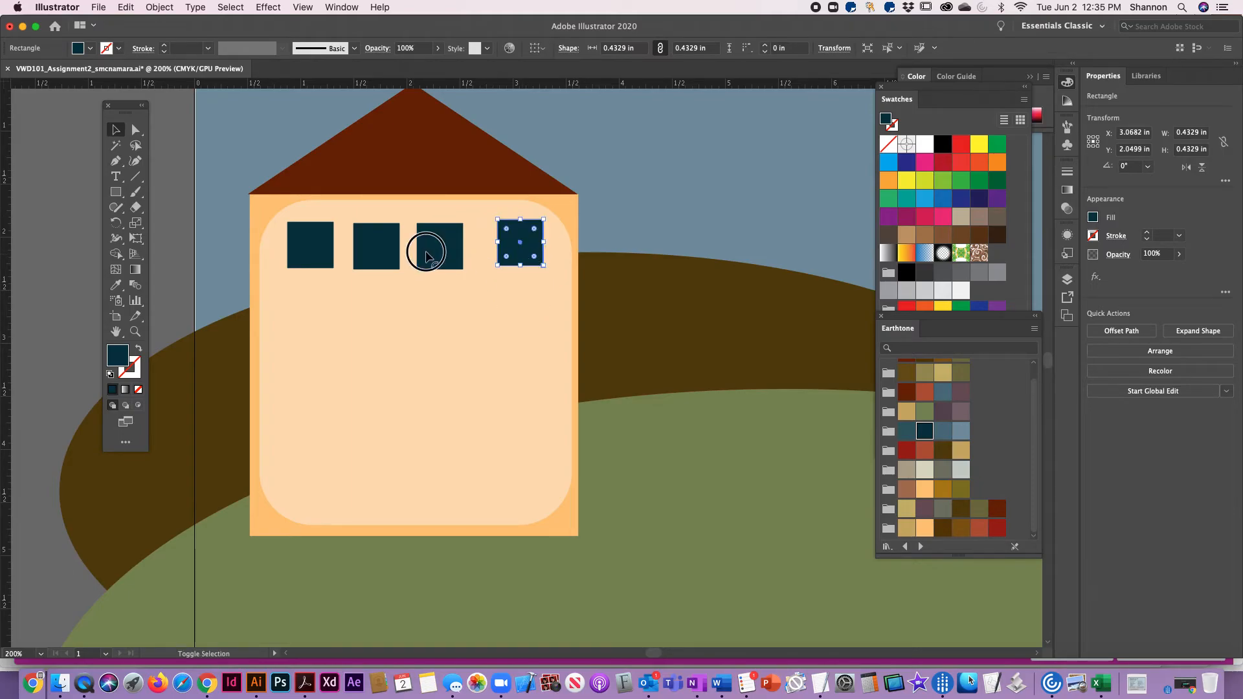
# Align the four windows on their vertical centers and distribute them evenly by their horizontal centers
pyautogui.keyDown('shift'); pyautogui.click(428, 256); pyautogui.keyUp('shift')
pyautogui.keyDown('shift'); pyautogui.click(385, 253); pyautogui.keyUp('shift')
pyautogui.keyDown('shift'); pyautogui.click(323, 253); pyautogui.keyUp('shift')
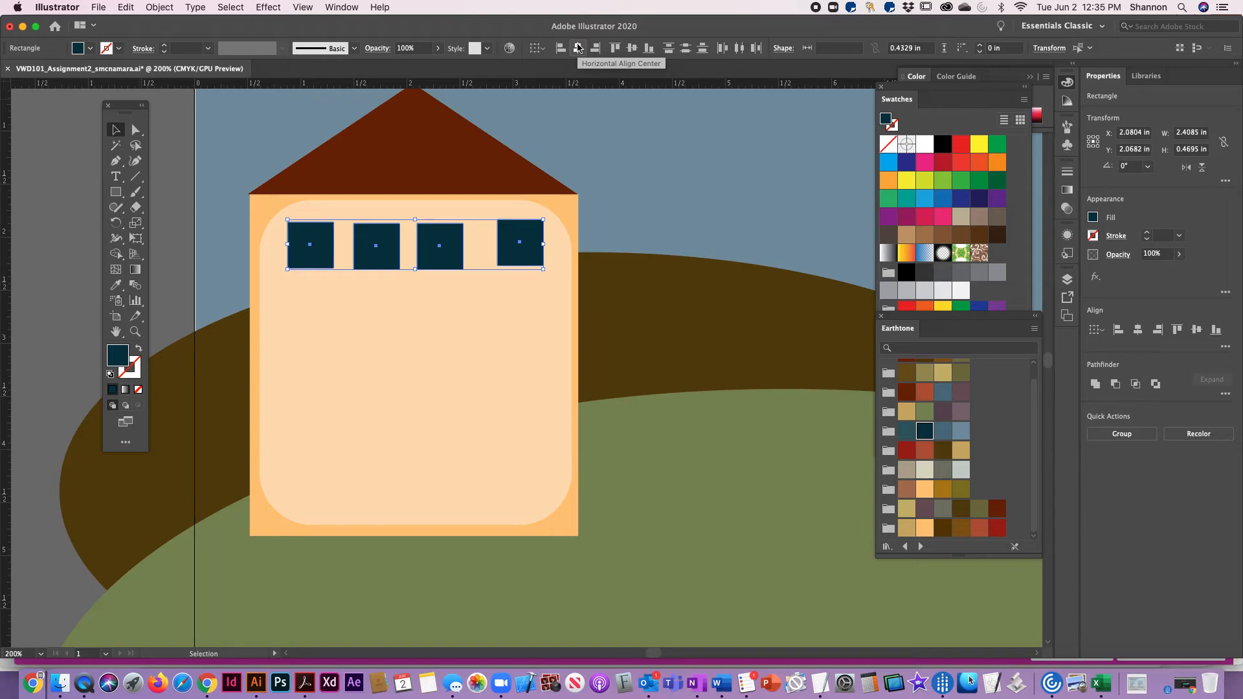
pyautogui.click(632, 49)
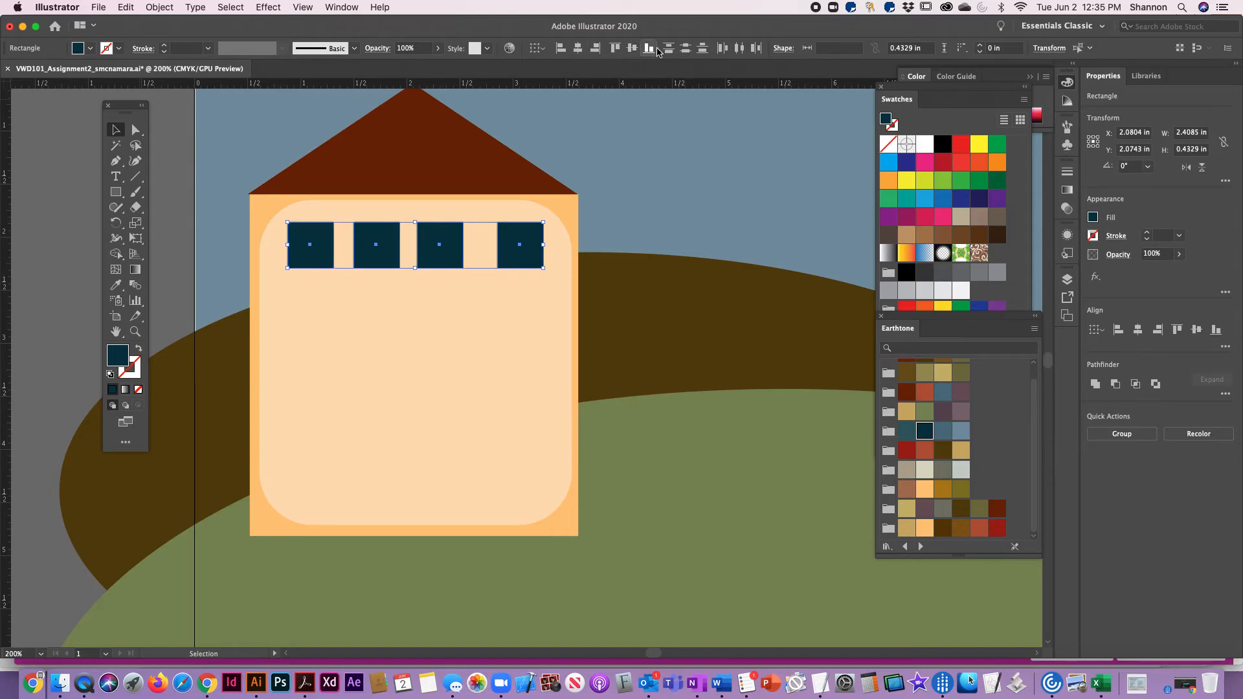
pyautogui.click(740, 49)
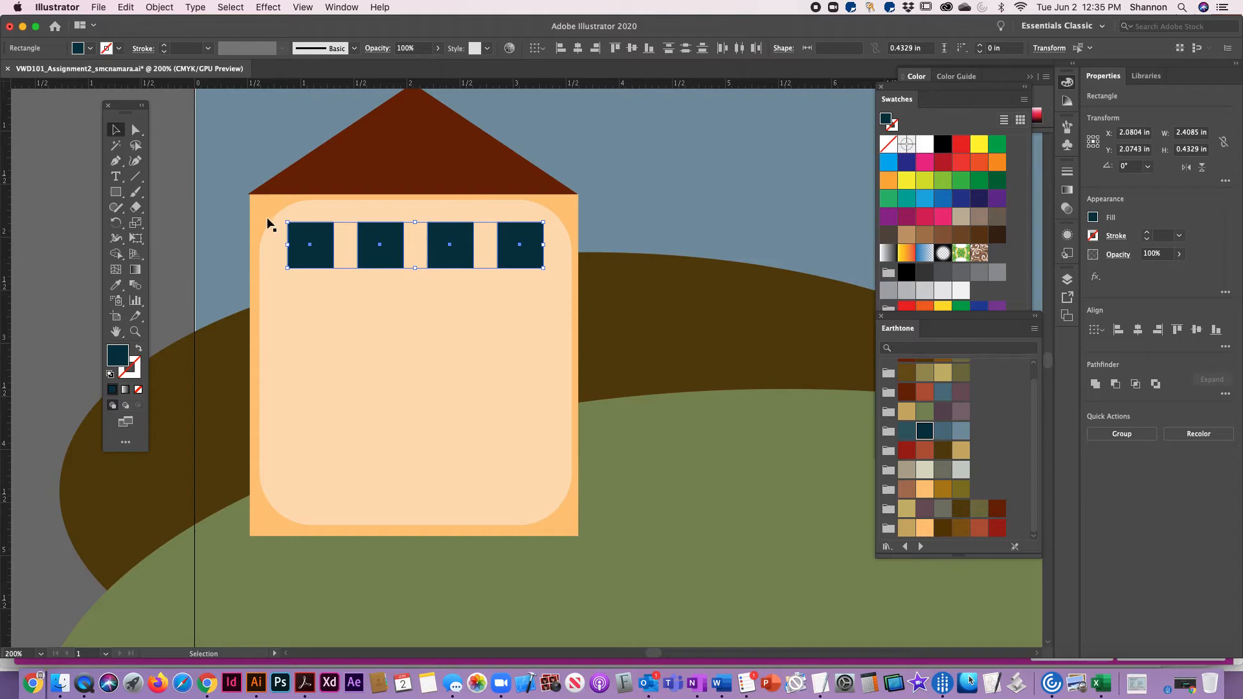
# Move the window row slightly down and duplicate it into two more rows directly below, keeping the columns lined up
pyautogui.click(442, 238)
pyautogui.moveTo(441, 238); pyautogui.dragTo(446, 247)
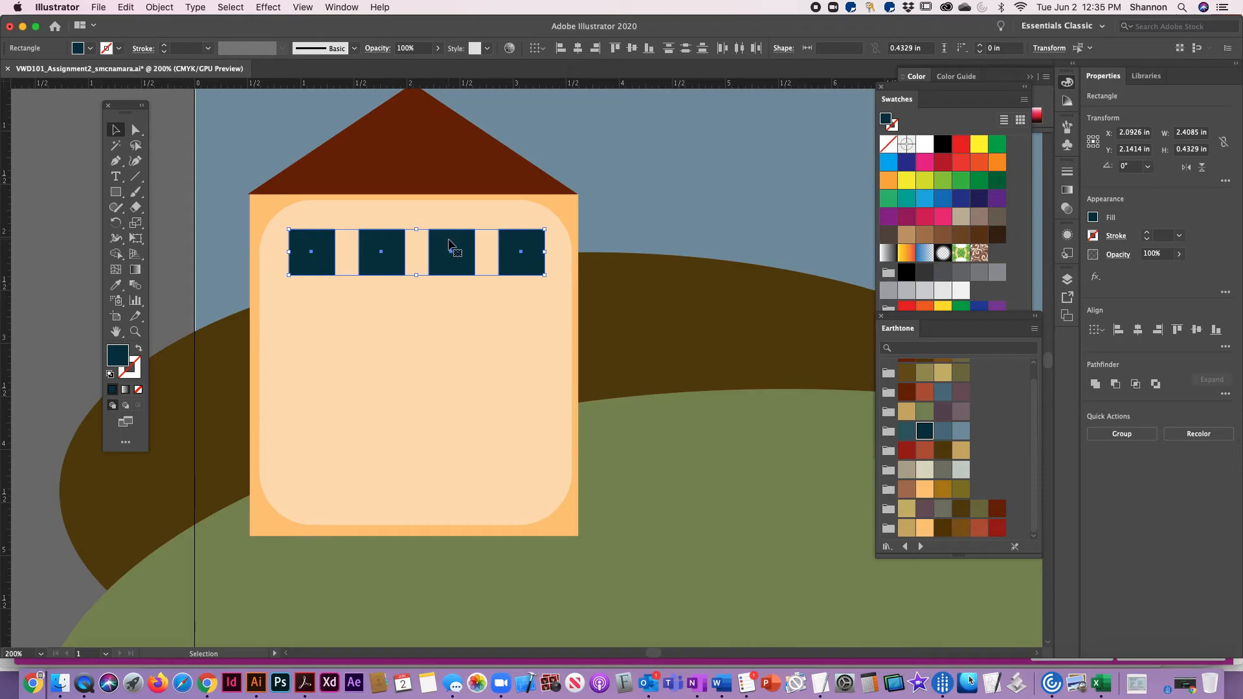
pyautogui.click(125, 7)
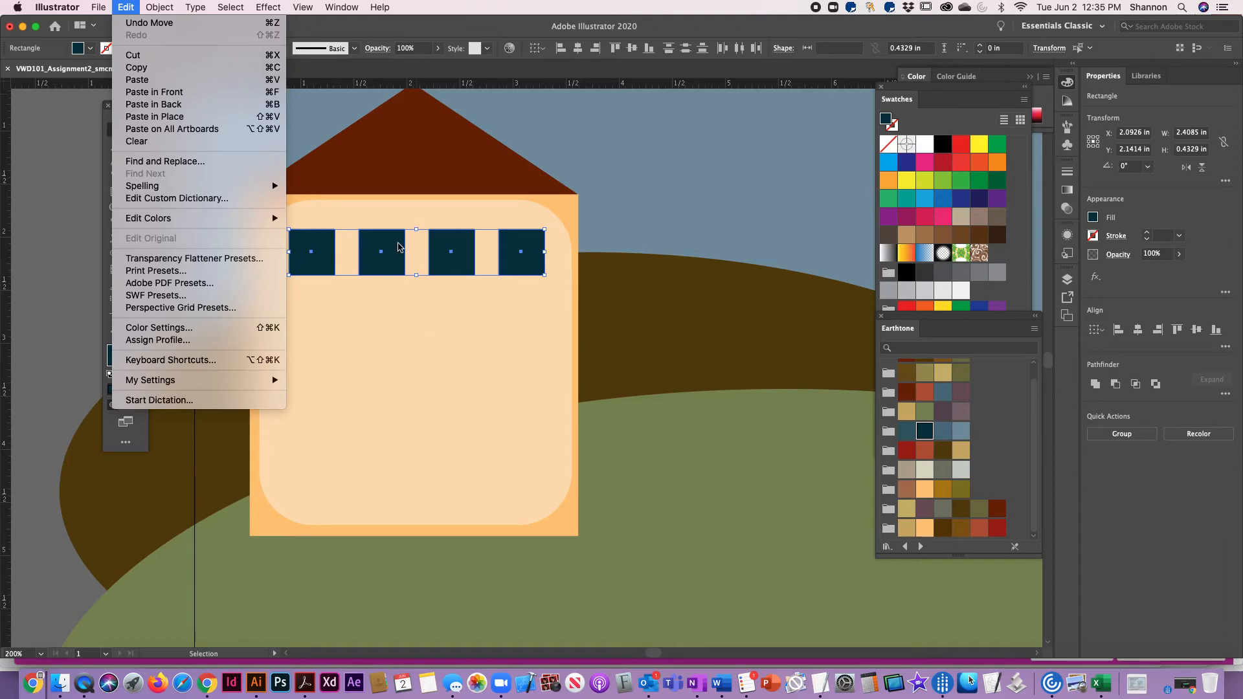
pyautogui.click(398, 247)
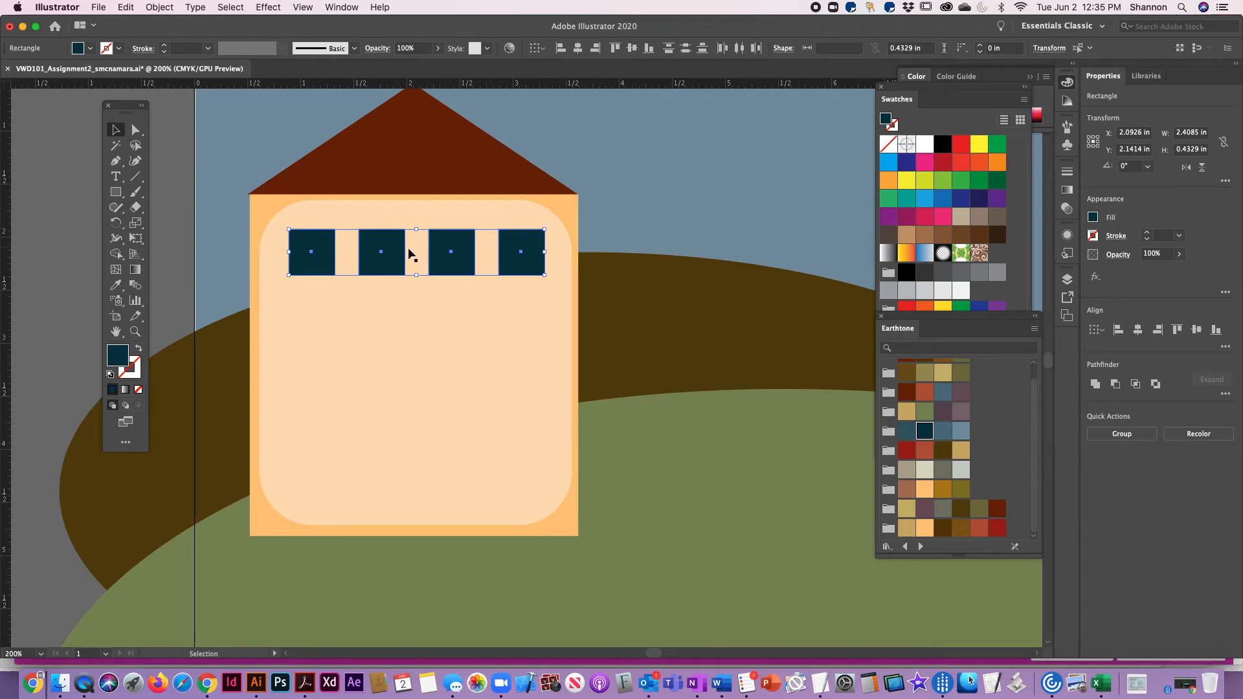
pyautogui.moveTo(393, 250); pyautogui.dragTo(396, 367)
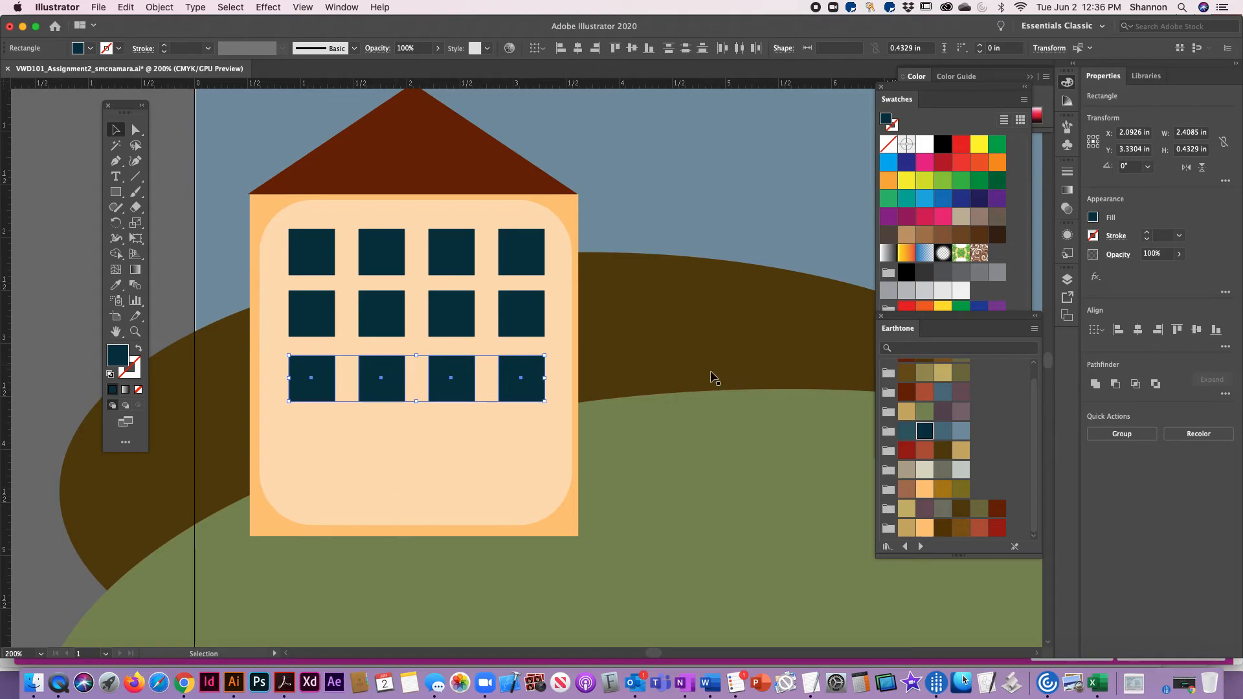
pyautogui.click(714, 381)
# Fill the four windows of the second row with the medium blue Earthtone swatch
pyautogui.click(327, 326)
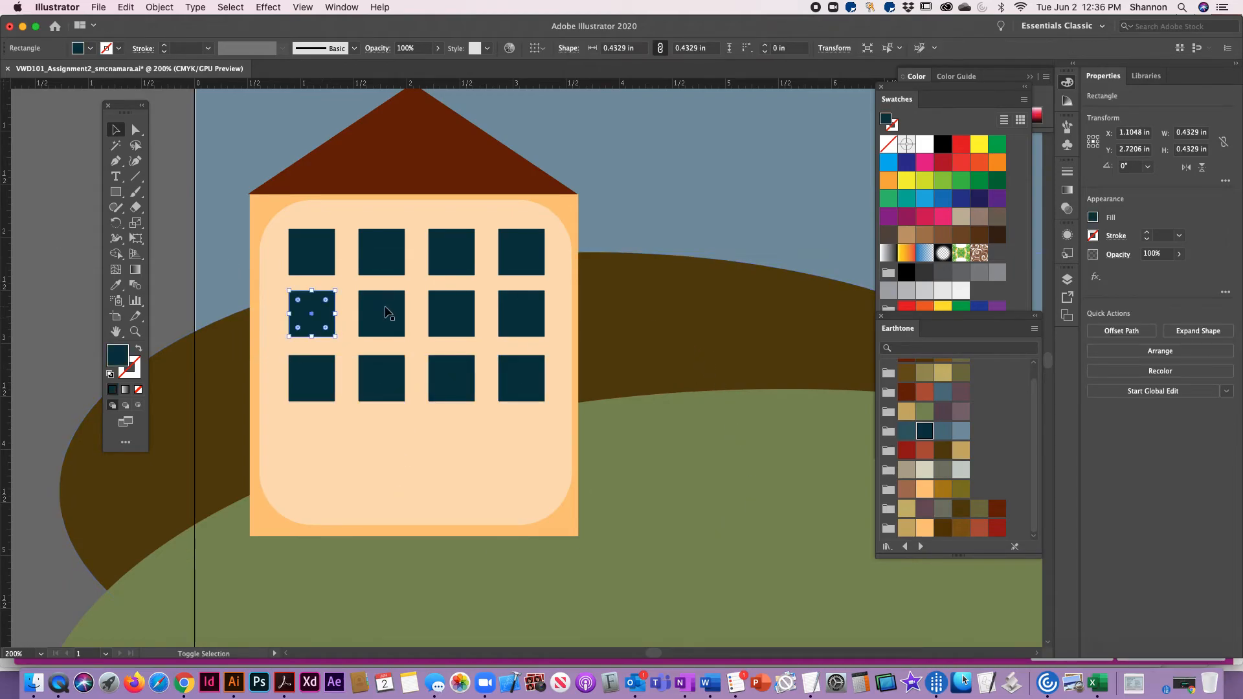
pyautogui.keyDown('shift'); pyautogui.click(387, 314); pyautogui.keyUp('shift')
pyautogui.keyDown('shift'); pyautogui.click(444, 314); pyautogui.keyUp('shift')
pyautogui.keyDown('shift'); pyautogui.click(533, 316); pyautogui.keyUp('shift')
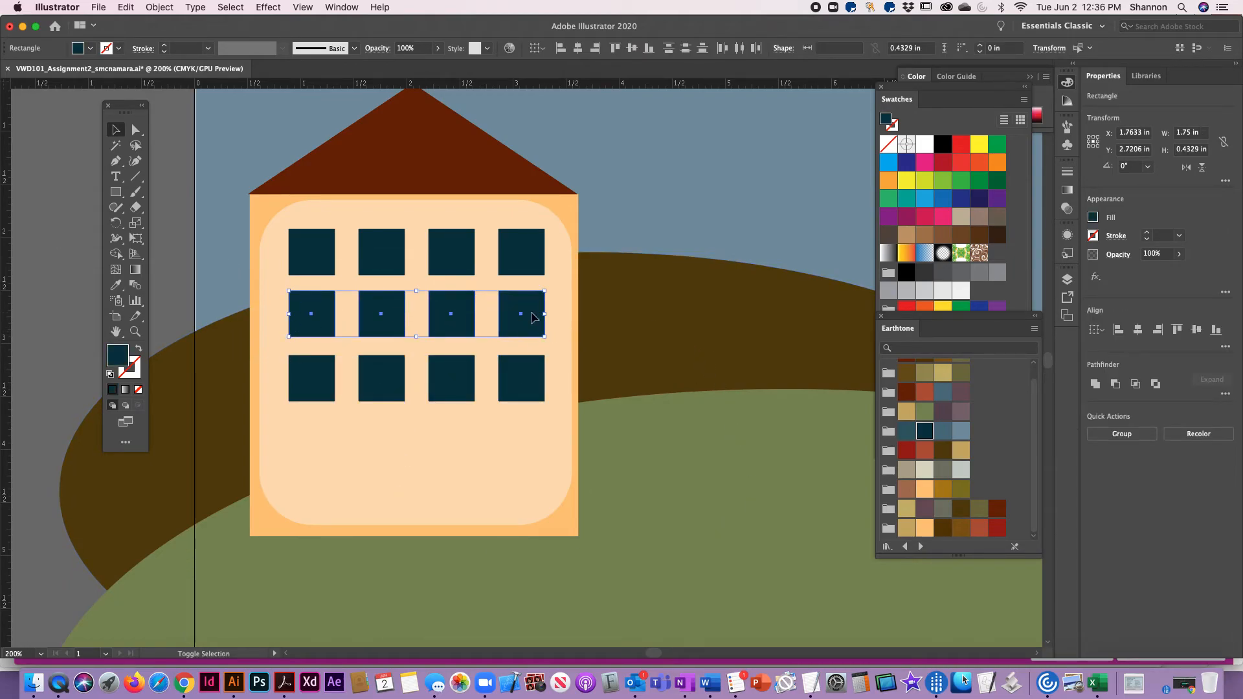
pyautogui.click(944, 432)
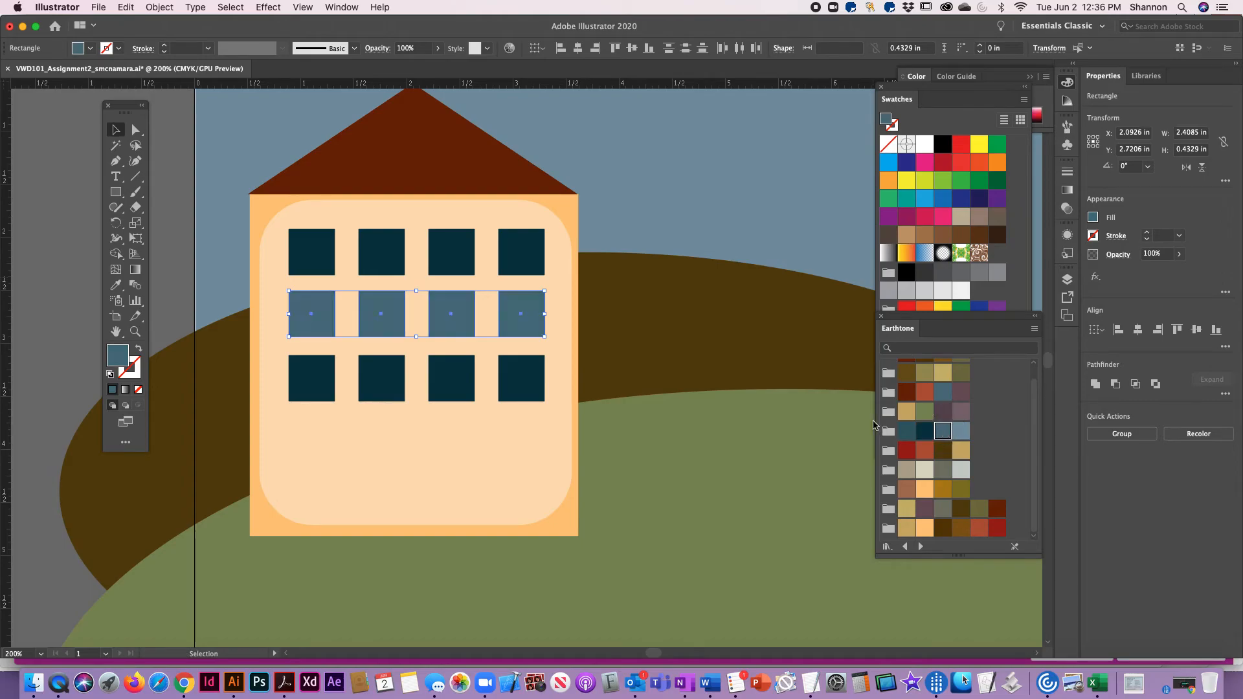
# Fill the four windows of the third row with the light blue Earthtone swatch C=24 M=0 Y=0 K=43 and deselect them
pyautogui.click(313, 387)
pyautogui.keyDown('shift'); pyautogui.click(379, 383); pyautogui.keyUp('shift')
pyautogui.keyDown('shift'); pyautogui.click(449, 386); pyautogui.keyUp('shift')
pyautogui.keyDown('shift'); pyautogui.click(524, 387); pyautogui.keyUp('shift')
pyautogui.click(961, 431)
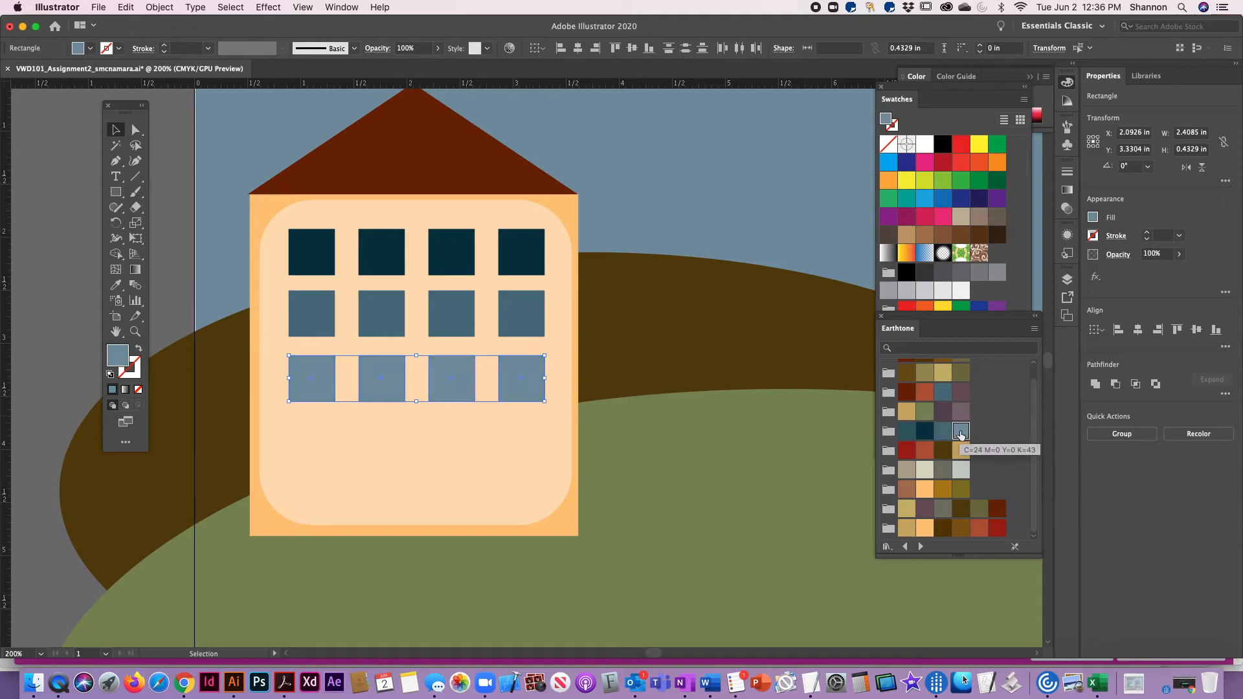
pyautogui.click(38, 162)
# Draw a door of about 0.69 by 1.05 in below the windows, fill it with Earthtone dark red and center it on the wall
pyautogui.click(115, 192)
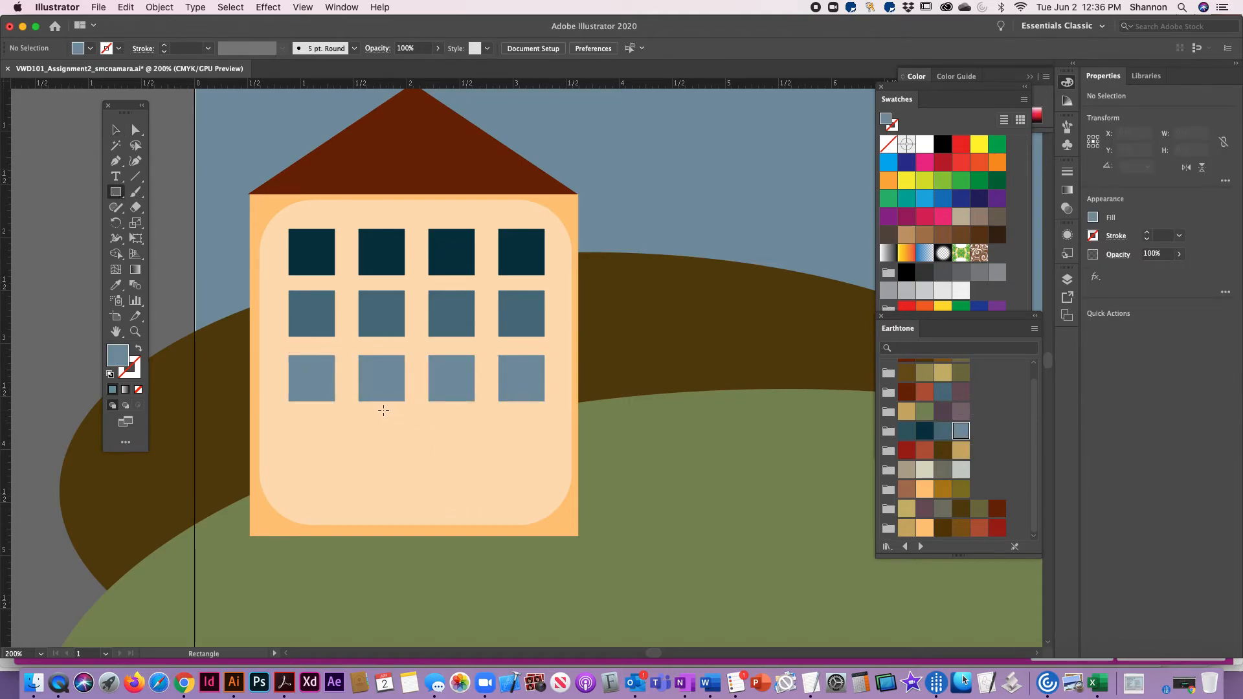
pyautogui.moveTo(362, 408); pyautogui.dragTo(436, 518)
pyautogui.click(116, 131)
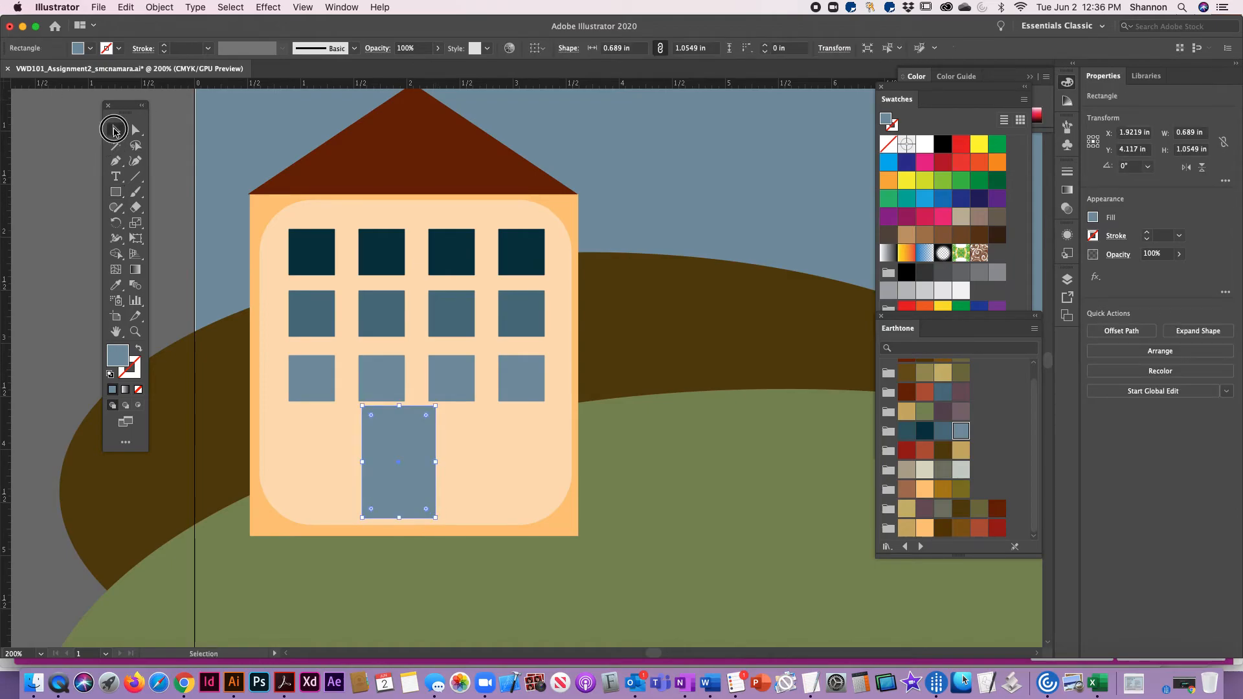
pyautogui.click(906, 451)
pyautogui.moveTo(408, 435); pyautogui.dragTo(432, 437)
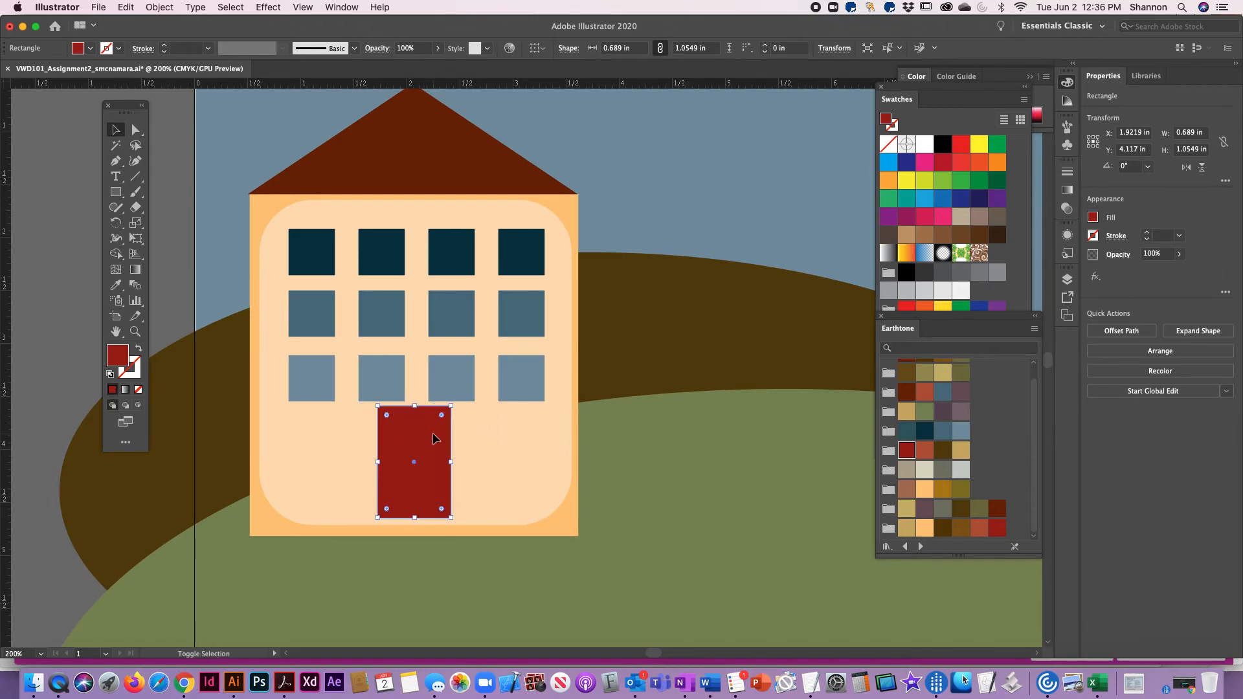
# Duplicate a third-row window into two larger squares of about 0.76 in, one on each side of the door
pyautogui.click(317, 376)
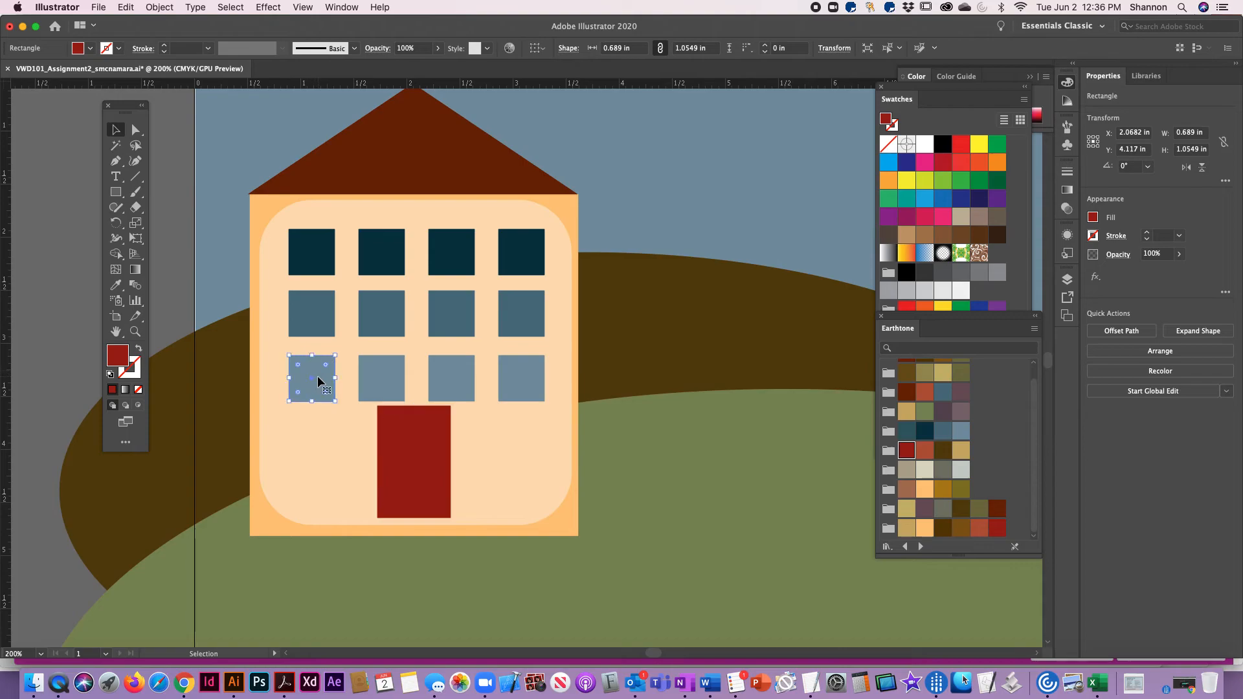
pyautogui.moveTo(319, 377); pyautogui.dragTo(519, 467)
pyautogui.keyDown('shift'); pyautogui.click(433, 465); pyautogui.keyUp('shift')
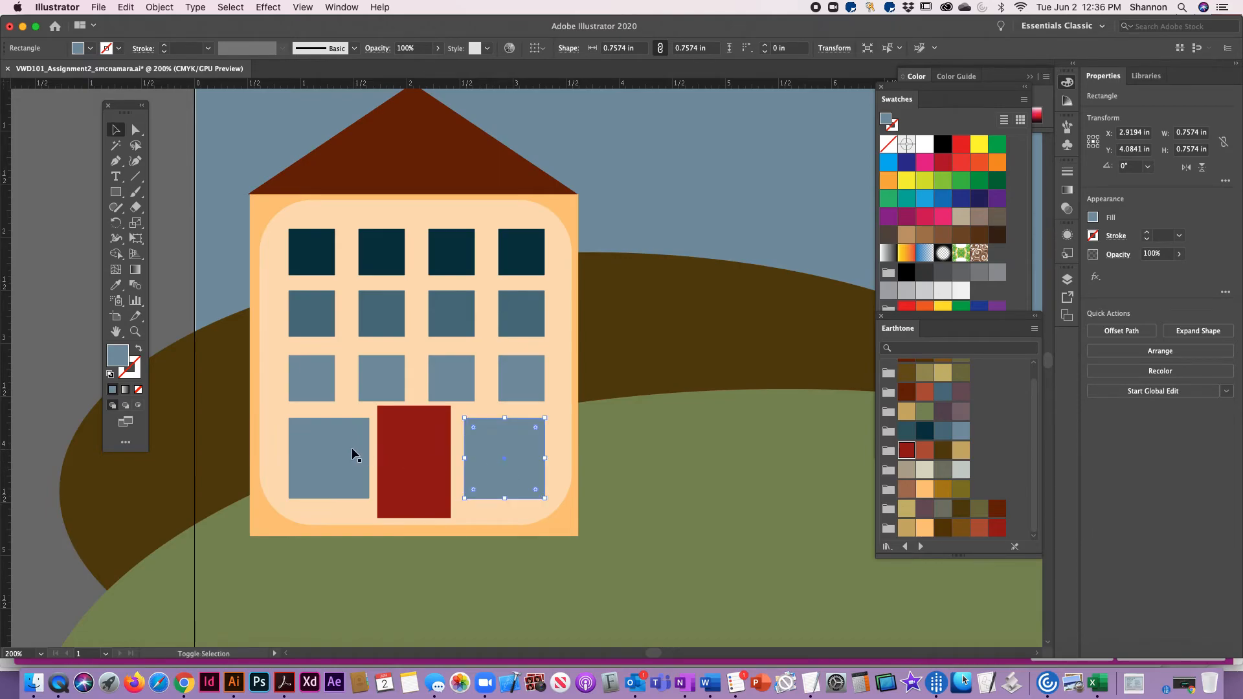
# Fill both large ground-floor windows with the medium gray from the default swatches and deselect them
pyautogui.keyDown('shift'); pyautogui.click(355, 450); pyautogui.keyUp('shift')
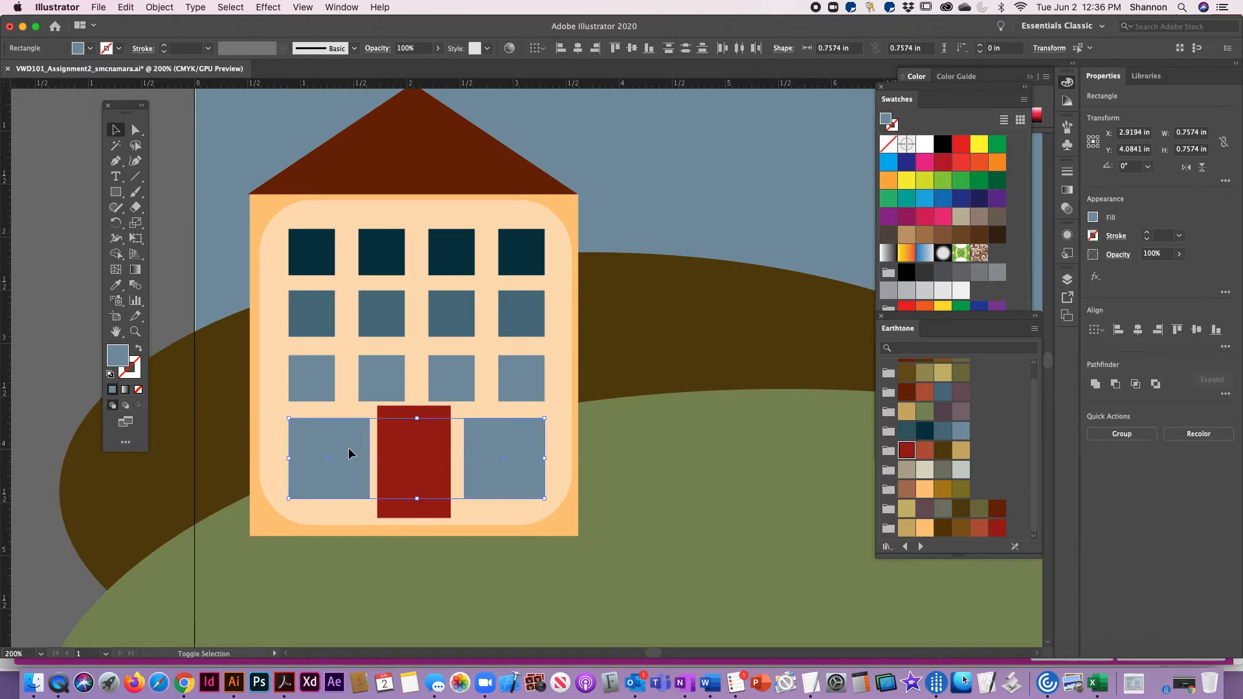
pyautogui.click(925, 470)
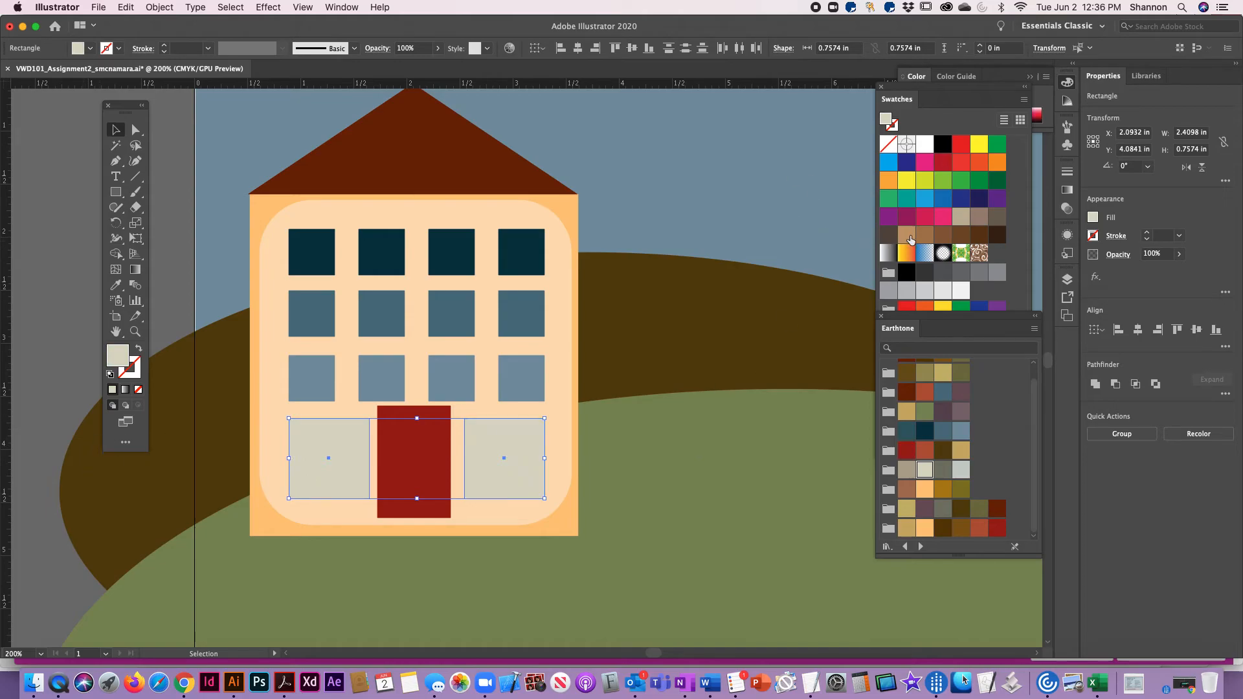
pyautogui.click(890, 290)
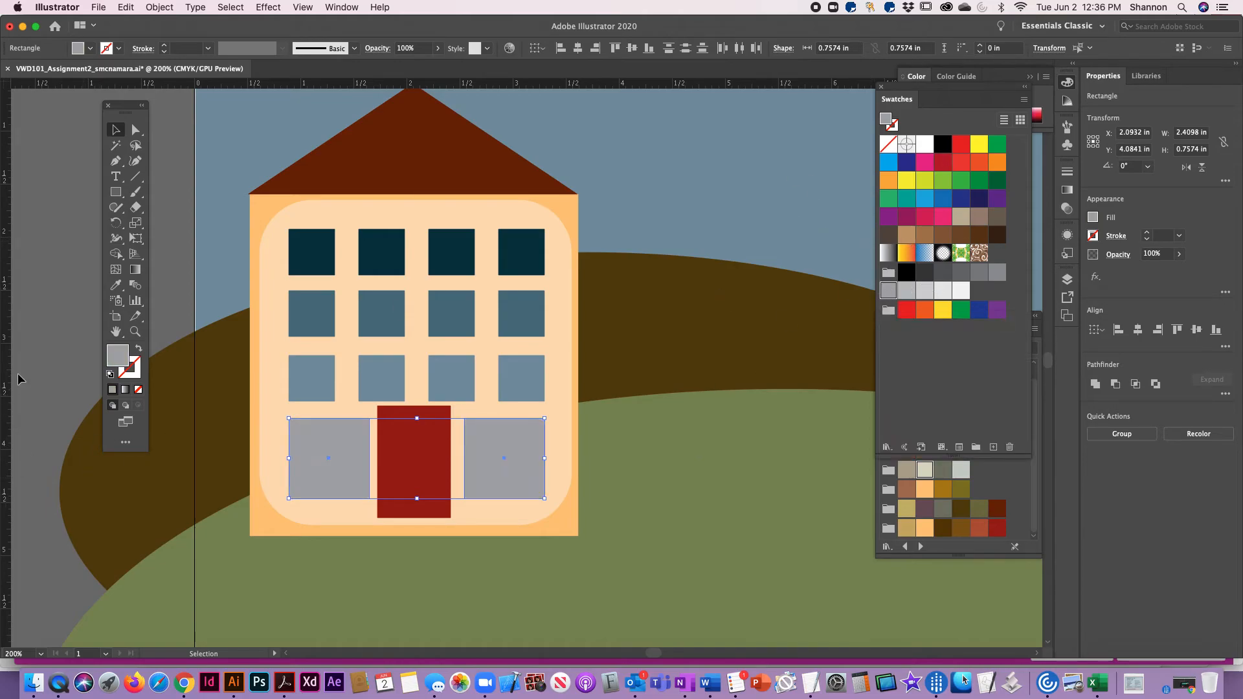
pyautogui.click(47, 351)
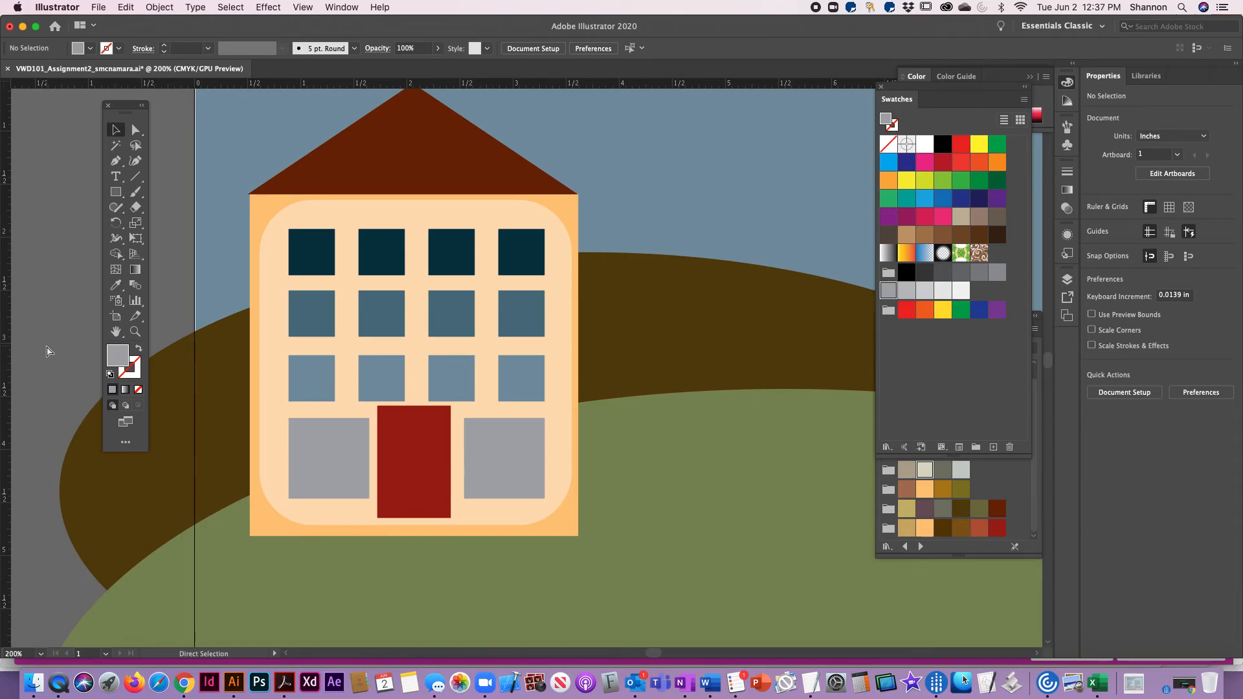
# Draw a nearly horizontal line about 10.5 in long from the house's lower left corner to the artboard's right edge
pyautogui.press('super+minus')
pyautogui.press('super+minus')
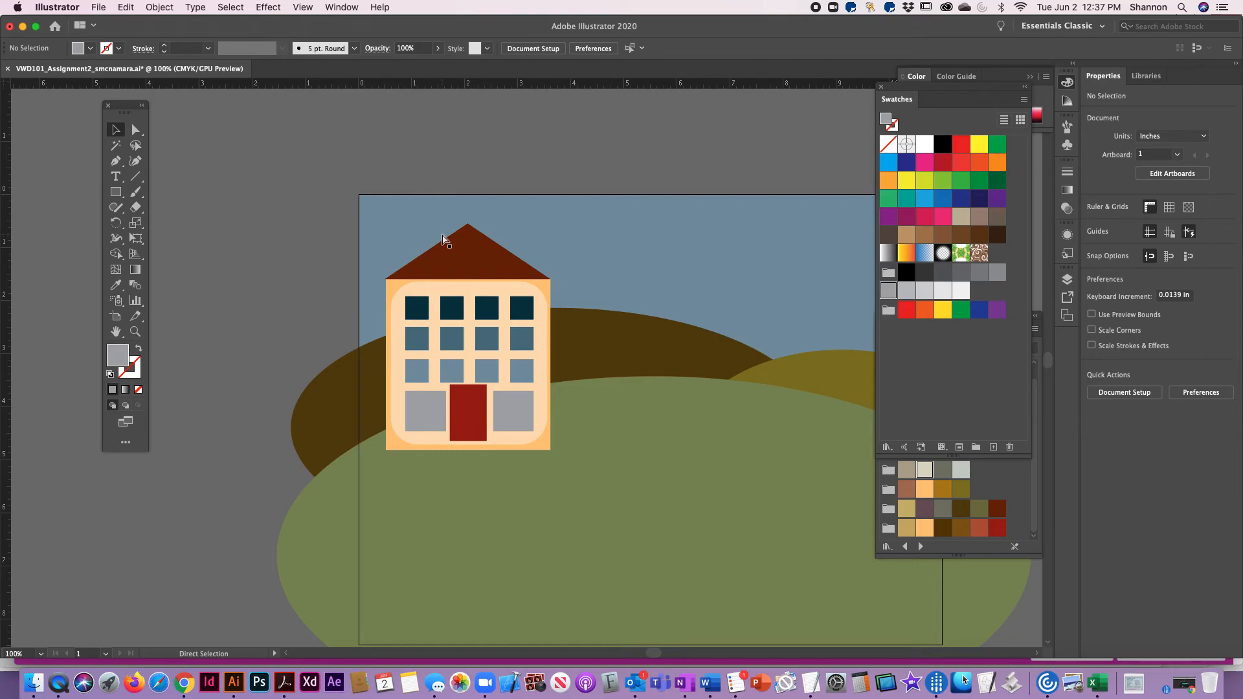
pyautogui.press('super+0')
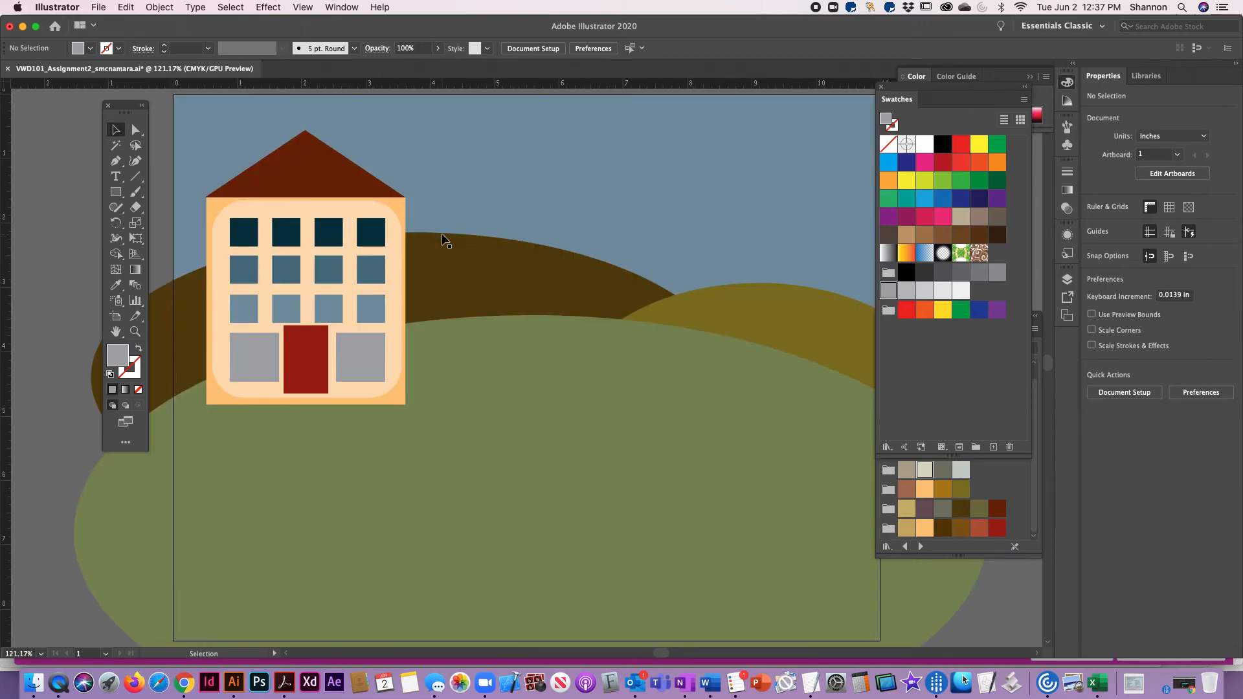
pyautogui.click(305, 8)
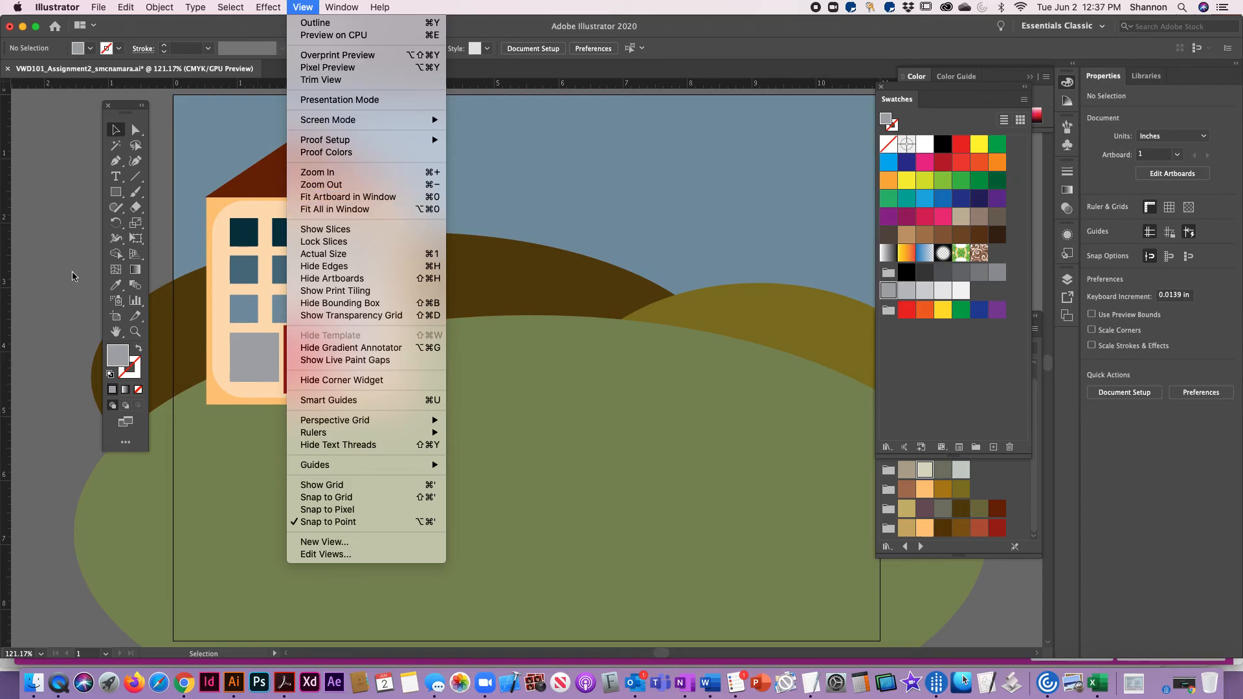
pyautogui.click(66, 219)
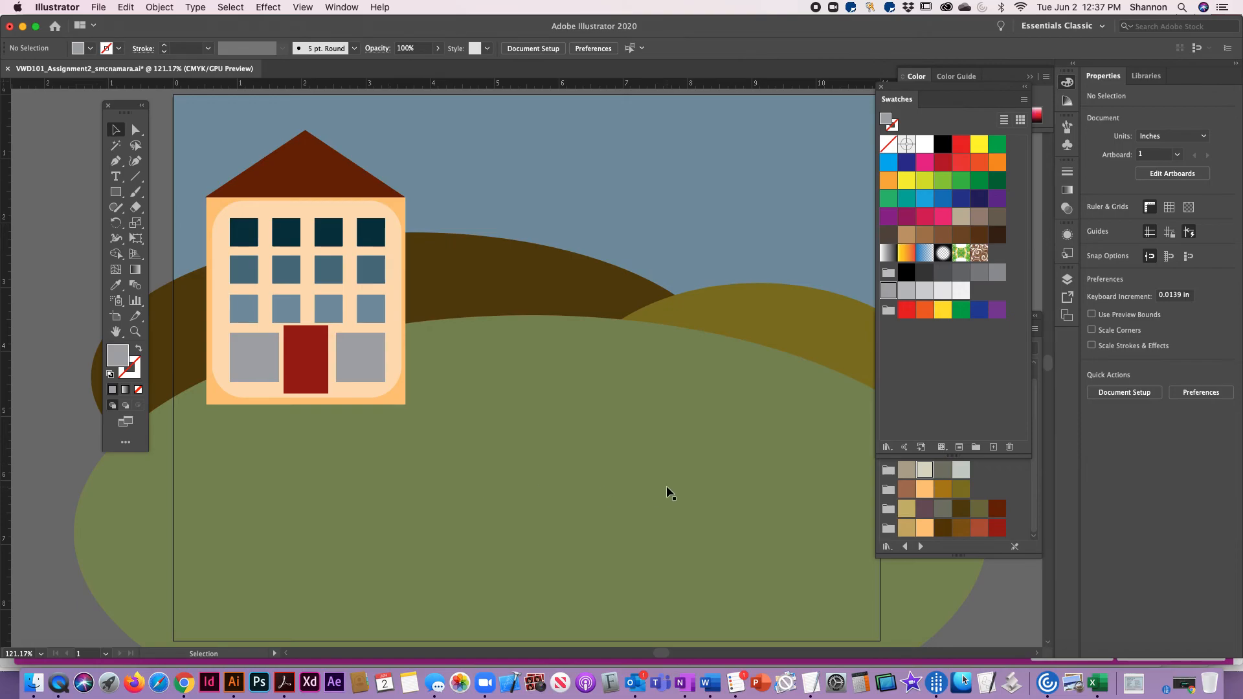
pyautogui.press('super+1')
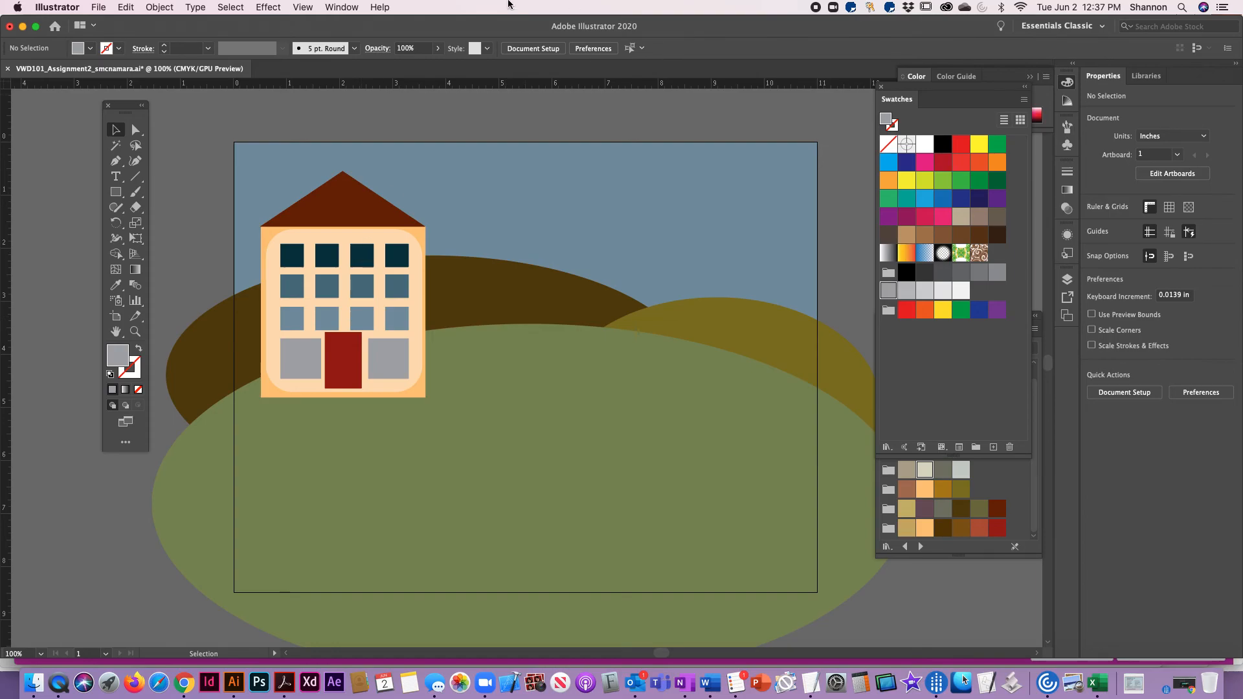
pyautogui.click(135, 179)
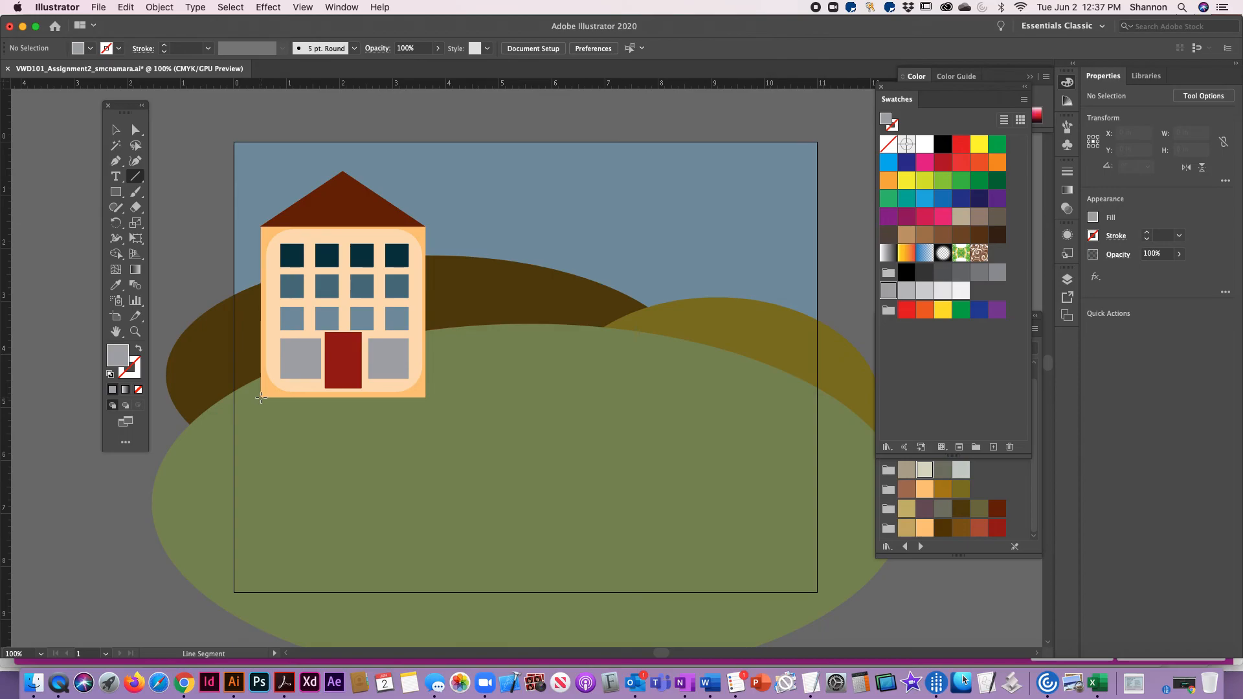
pyautogui.moveTo(261, 400); pyautogui.dragTo(820, 399)
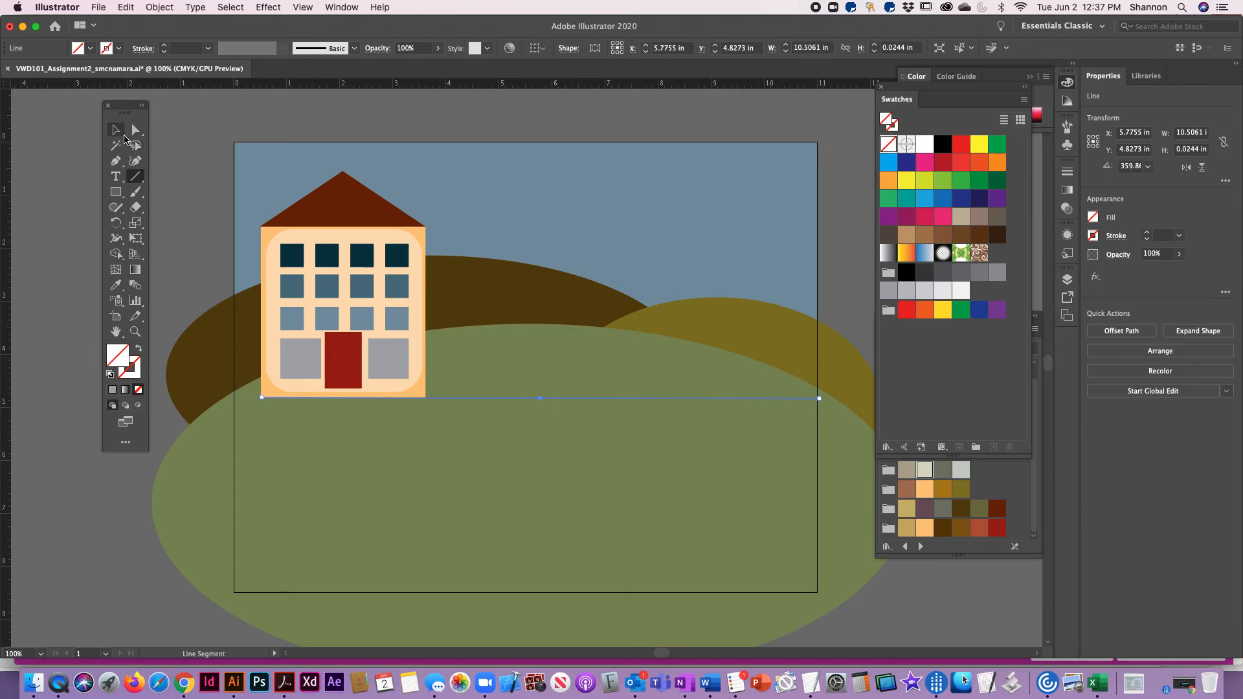
# Color the line's stroke with the olive swatch from the Earthtone library
pyautogui.click(116, 131)
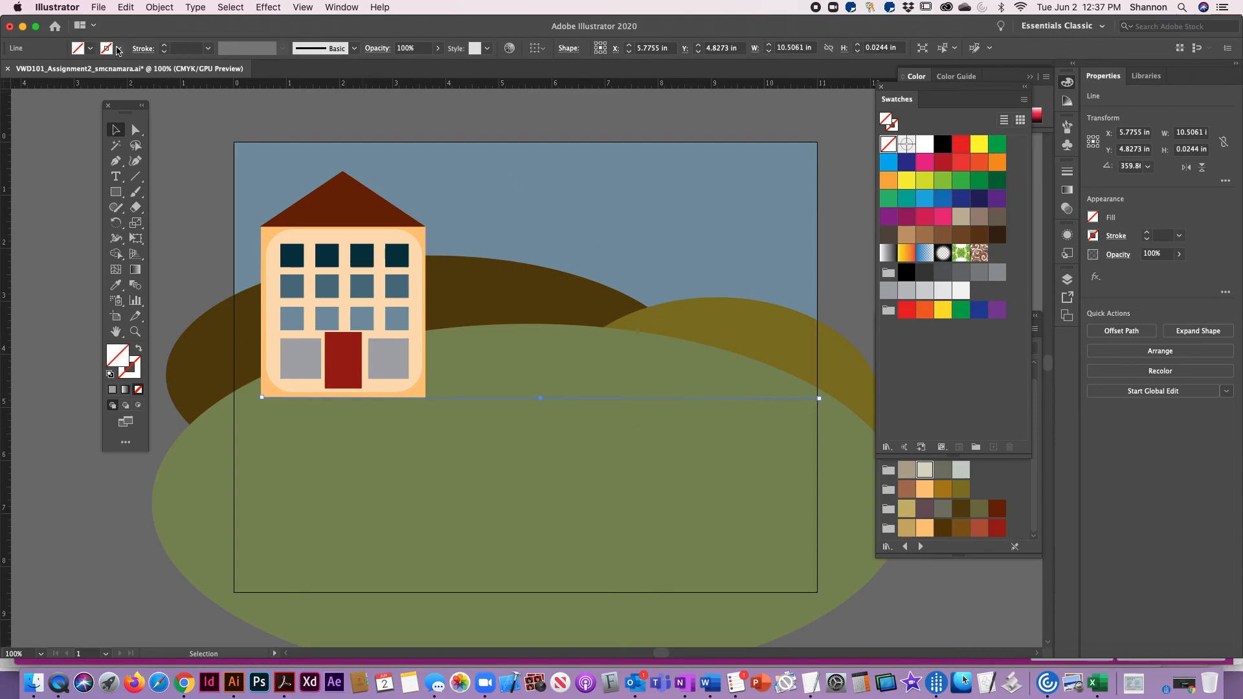
pyautogui.click(137, 367)
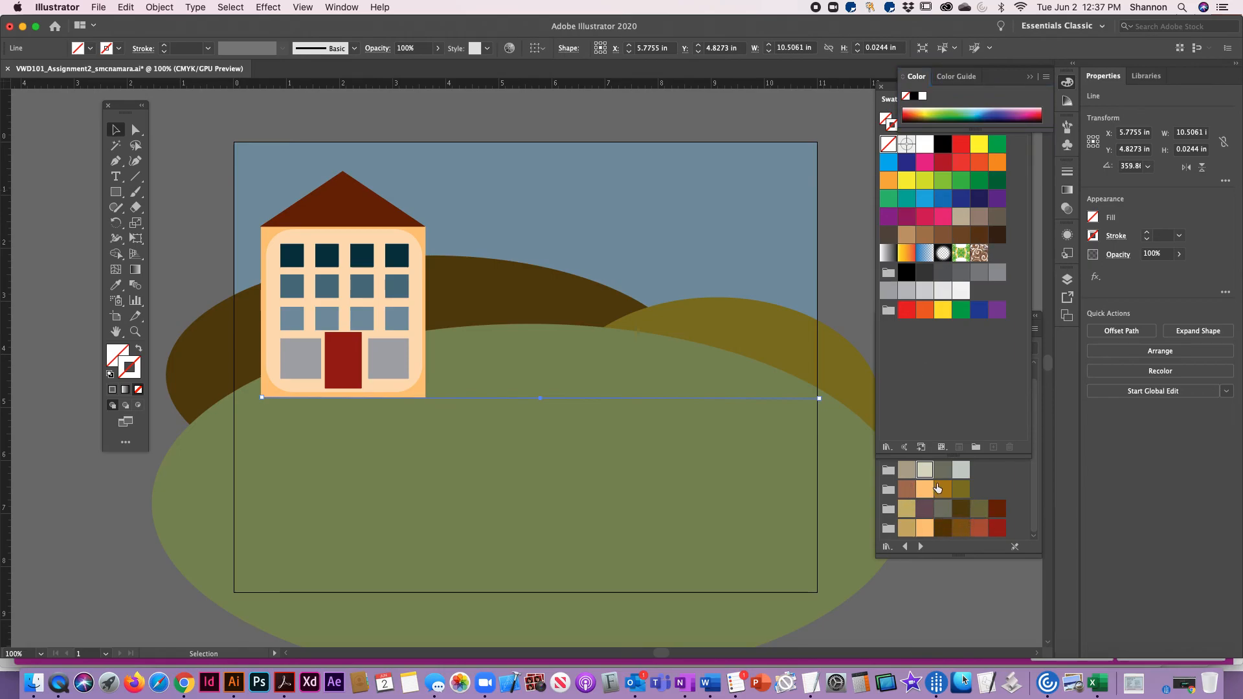
pyautogui.click(957, 481)
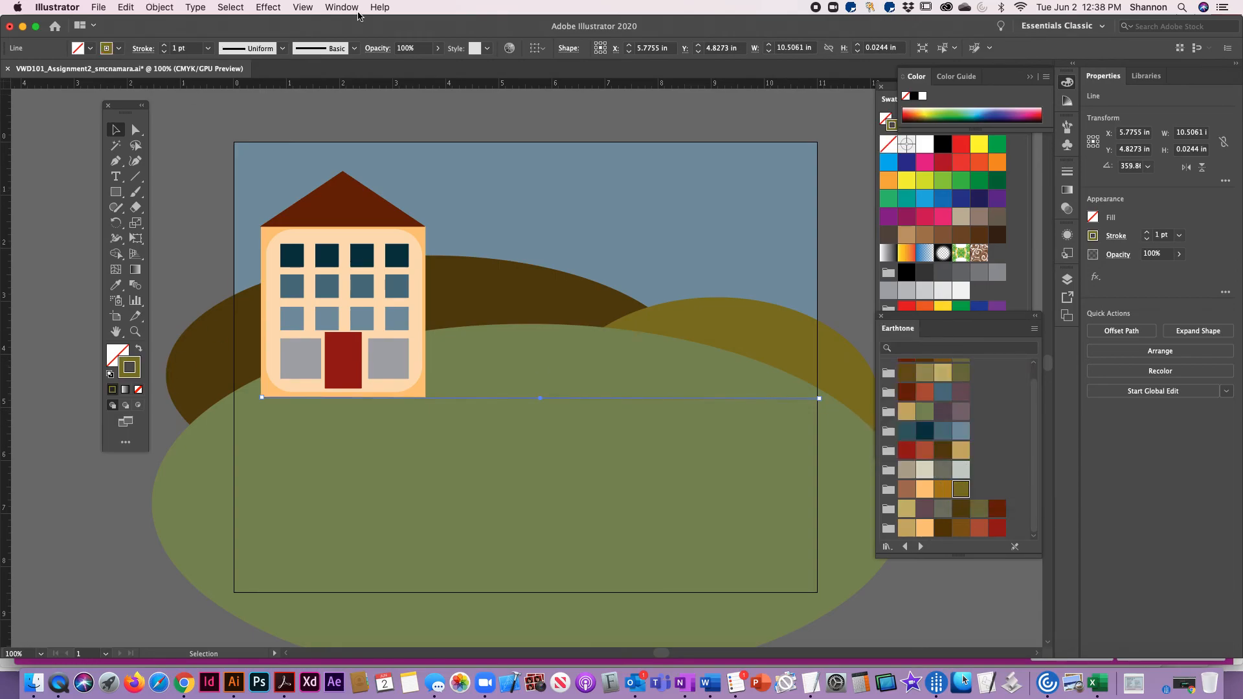
# Apply the asymmetric tapered width profile, the fifth preset after Uniform, to the line's stroke
pyautogui.click(283, 50)
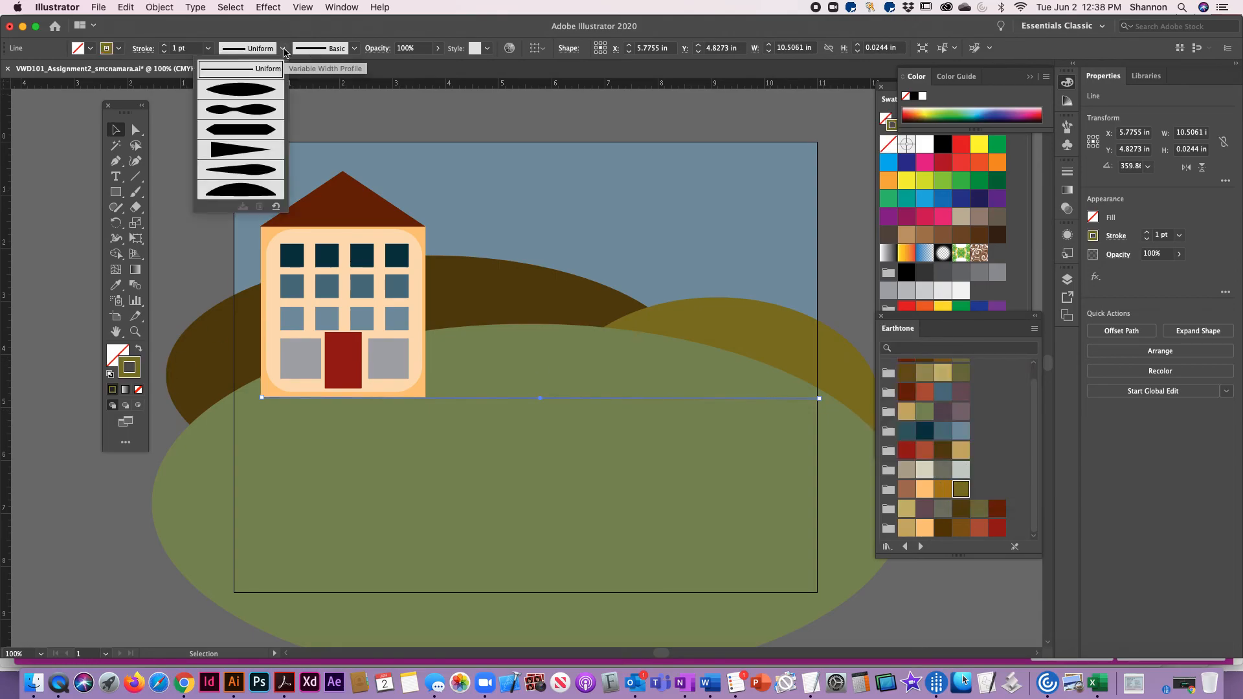
pyautogui.click(258, 86)
pyautogui.click(283, 48)
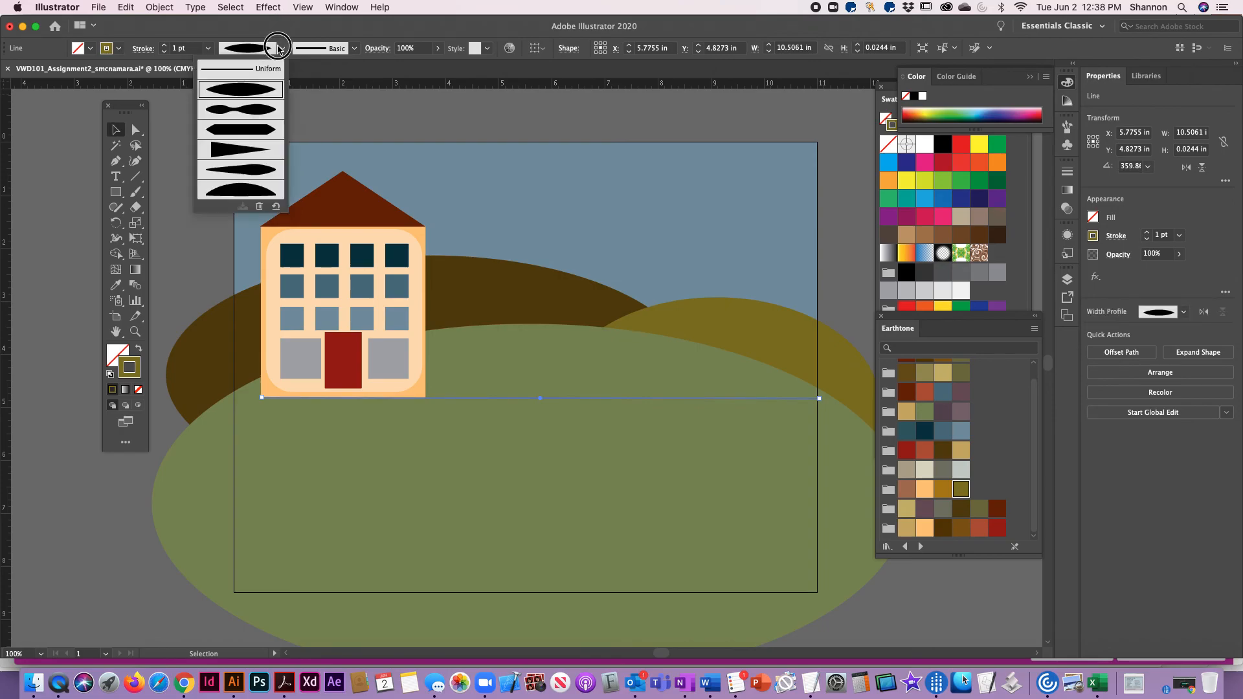
pyautogui.click(244, 172)
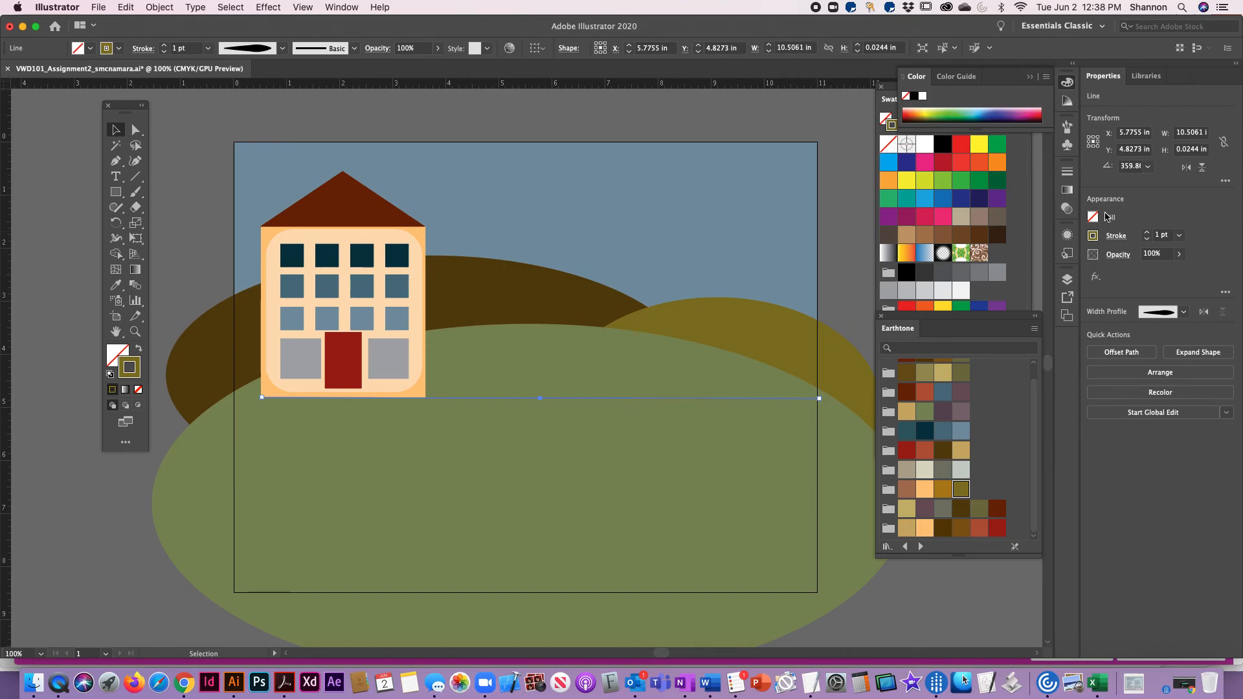
# Set the line's stroke weight to 21 pt and deselect it
pyautogui.click(164, 49)
pyautogui.click(165, 49)
pyautogui.click(165, 49)
pyautogui.click(165, 49)
pyautogui.click(164, 50)
pyautogui.click(165, 49)
pyautogui.click(165, 49)
pyautogui.click(165, 49)
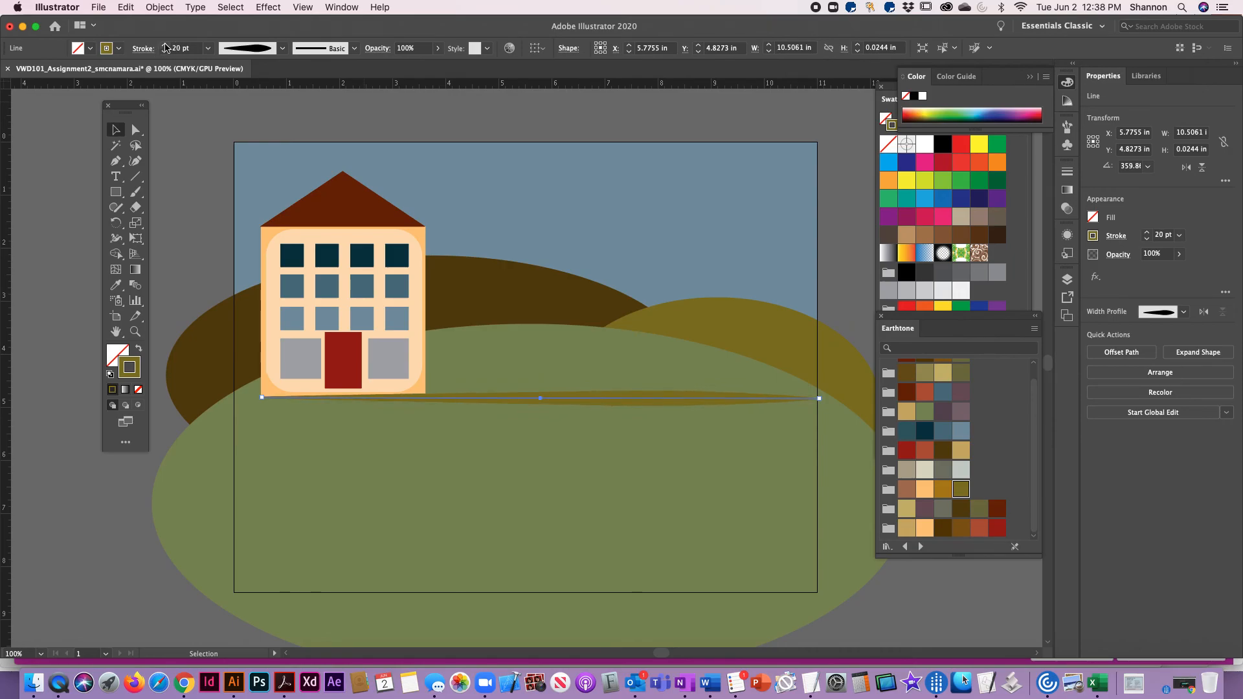
pyautogui.click(175, 219)
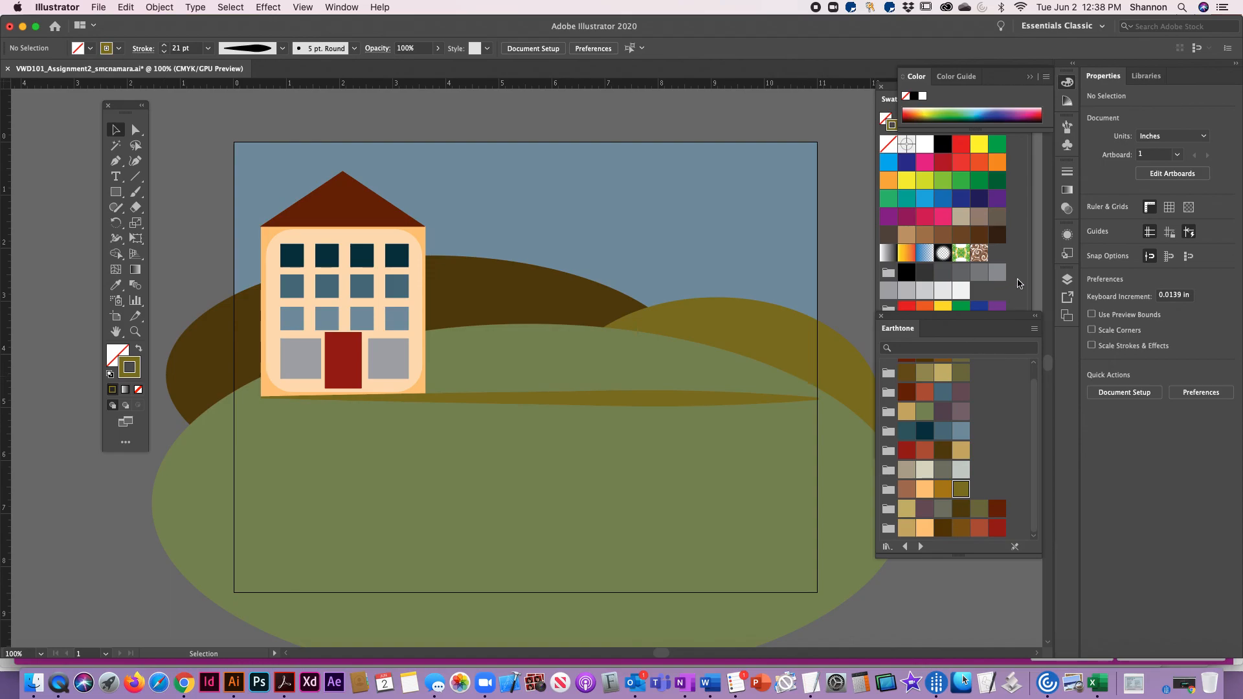
# Draw a gray-stroked street rectangle of about 11.01 by 1.5 in across the artboard's width, just below the house
pyautogui.click(980, 274)
pyautogui.click(115, 191)
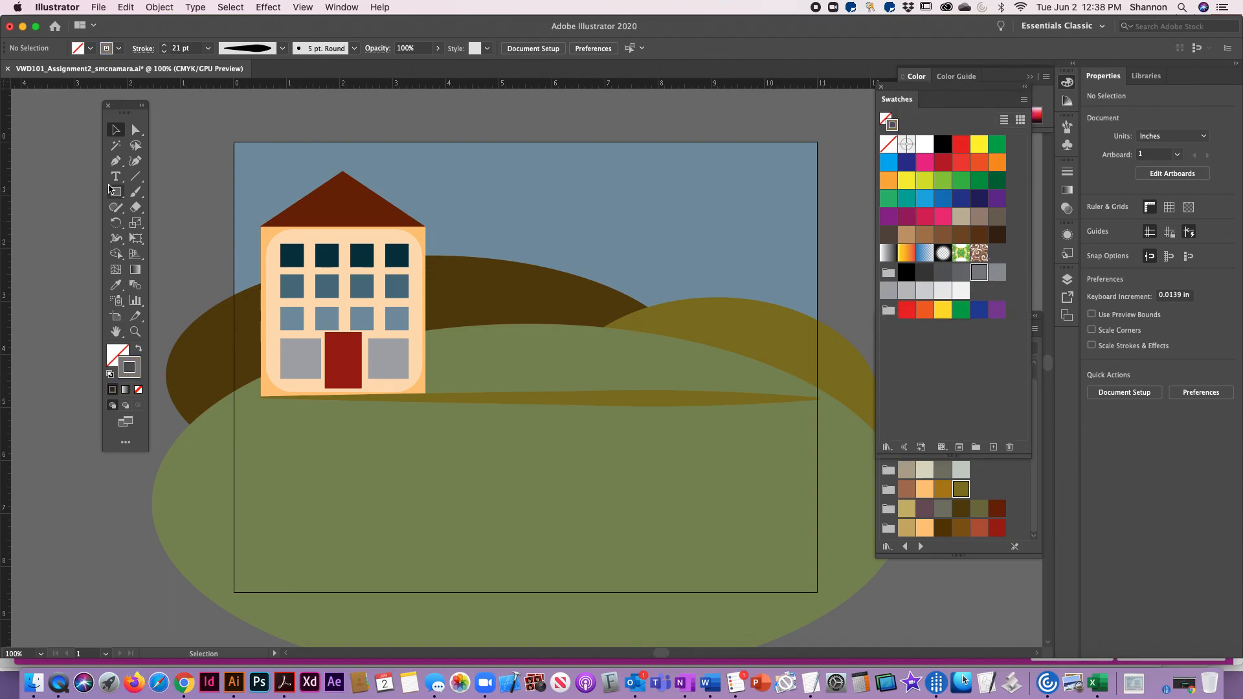
pyautogui.moveTo(233, 400); pyautogui.dragTo(817, 479)
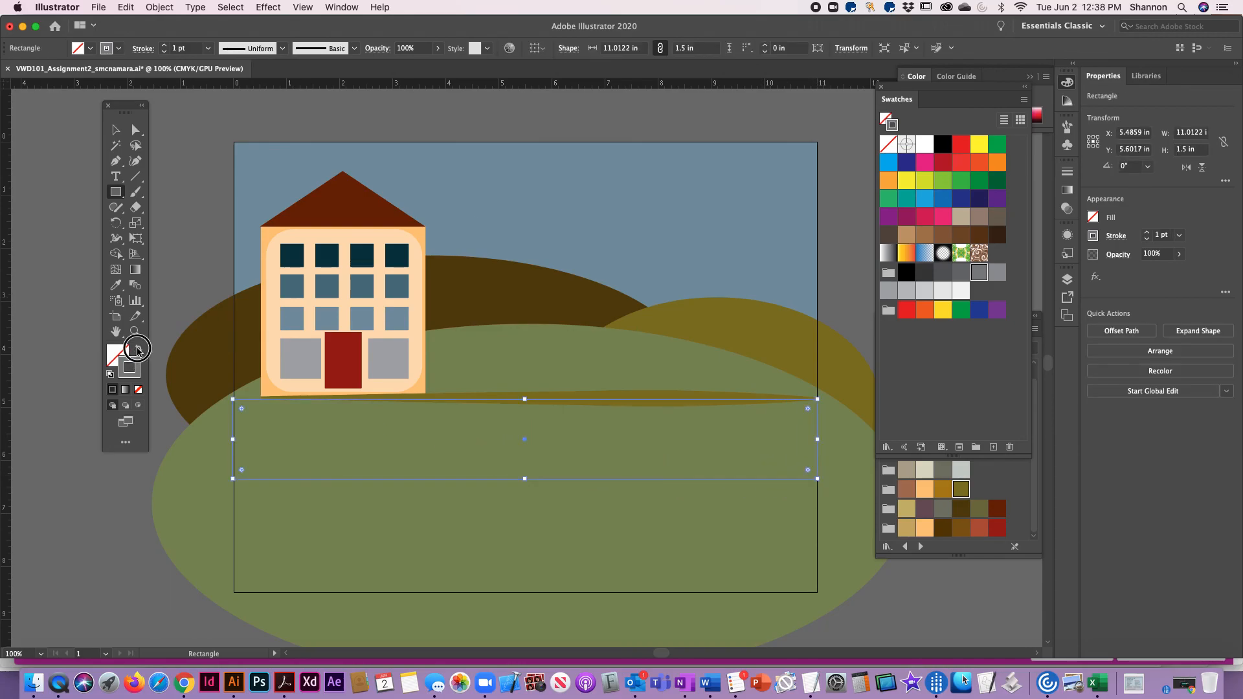
# Swap the street rectangle's fill and stroke colors to give it a solid gray fill and no stroke
pyautogui.click(138, 351)
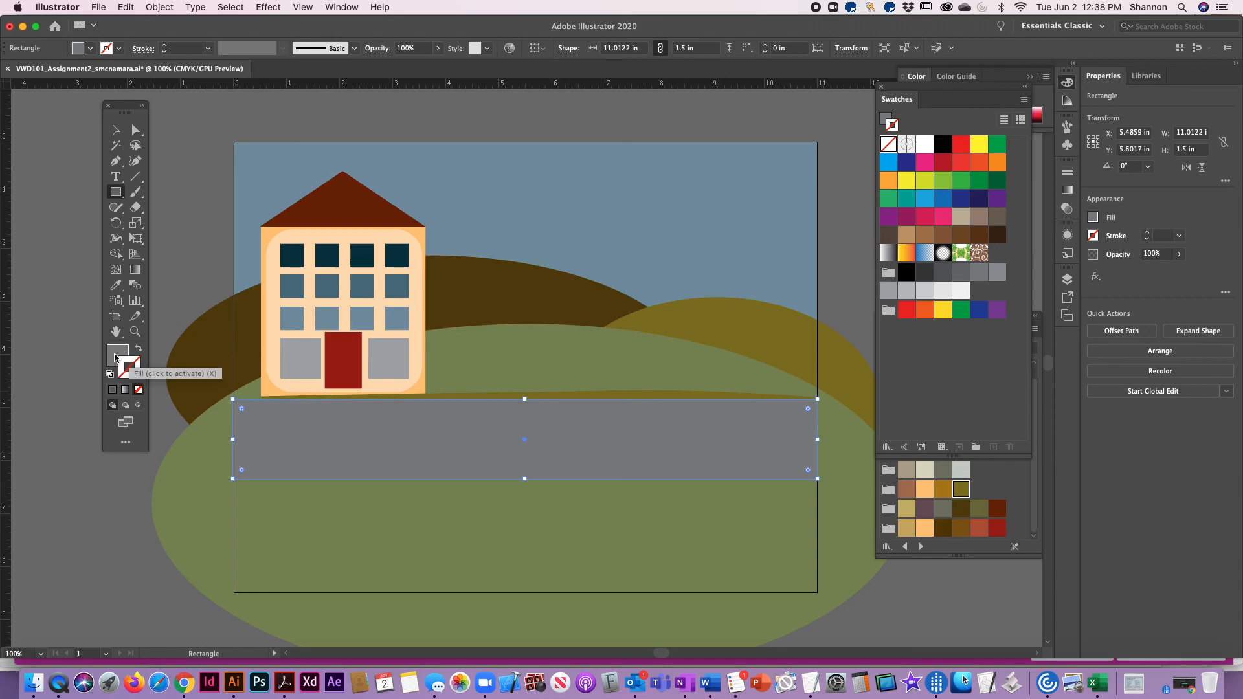
pyautogui.click(115, 357)
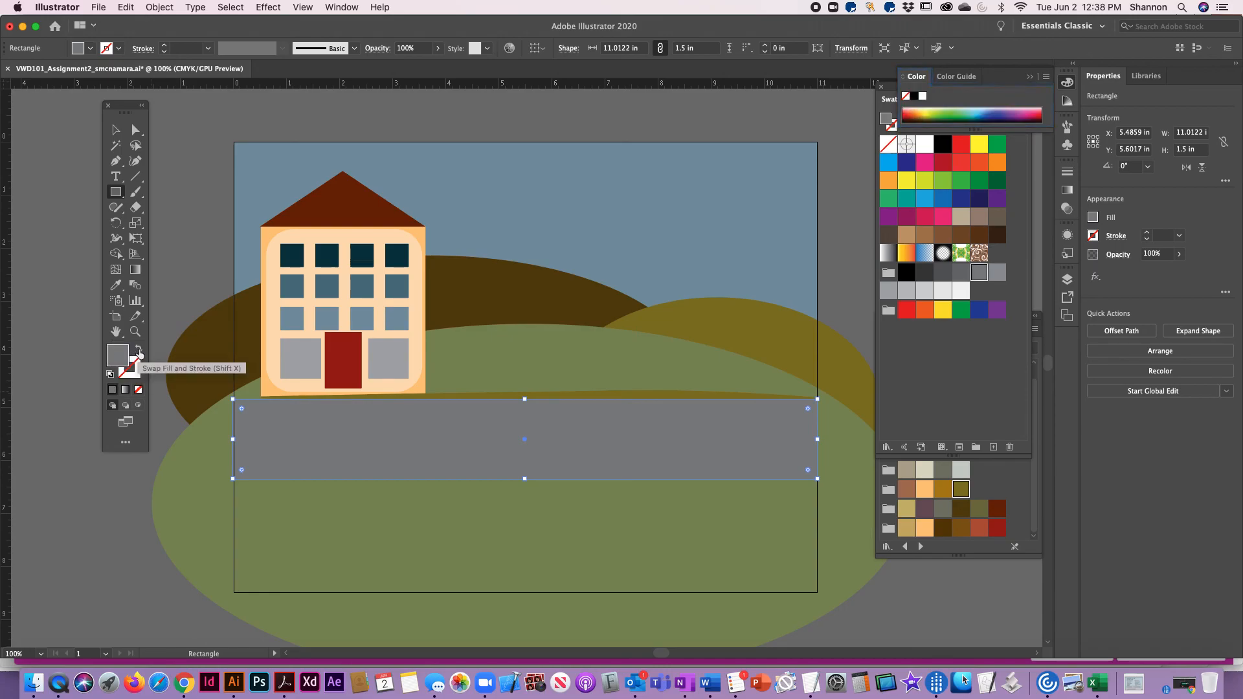
pyautogui.click(138, 350)
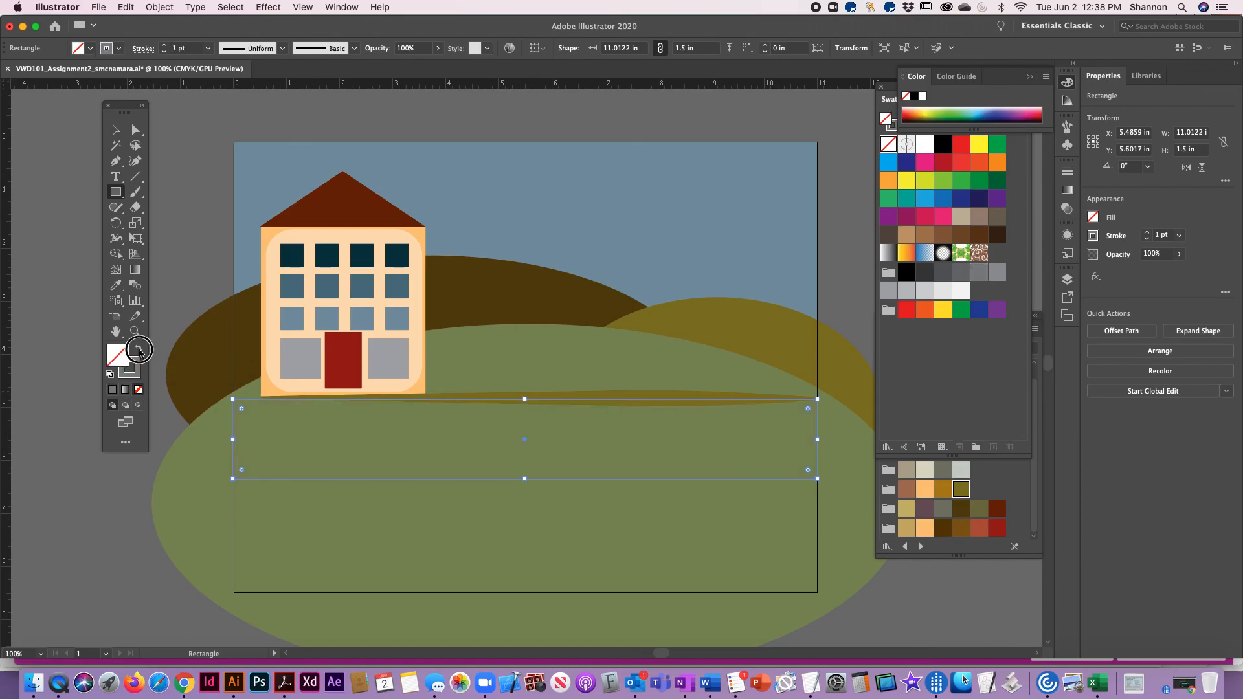
pyautogui.click(138, 351)
pyautogui.click(116, 130)
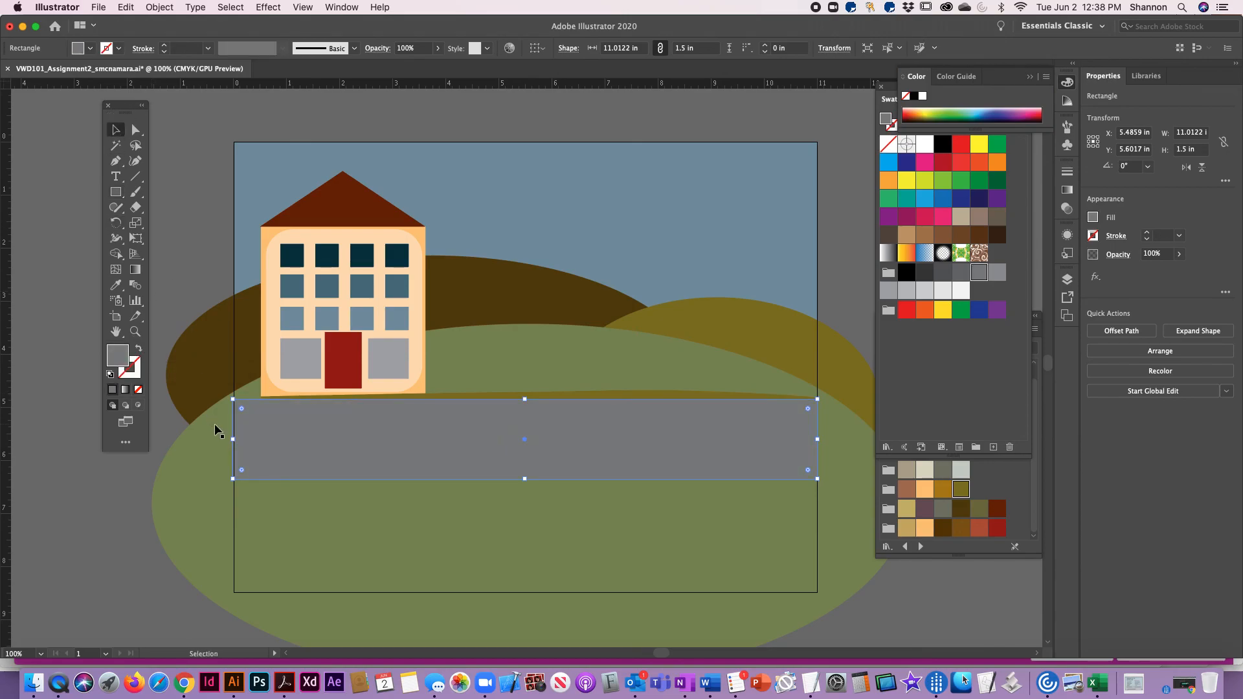
pyautogui.moveTo(233, 438); pyautogui.dragTo(232, 438)
# Bring the olive tapered line in front of the gray street rectangle and deselect it
pyautogui.click(608, 394)
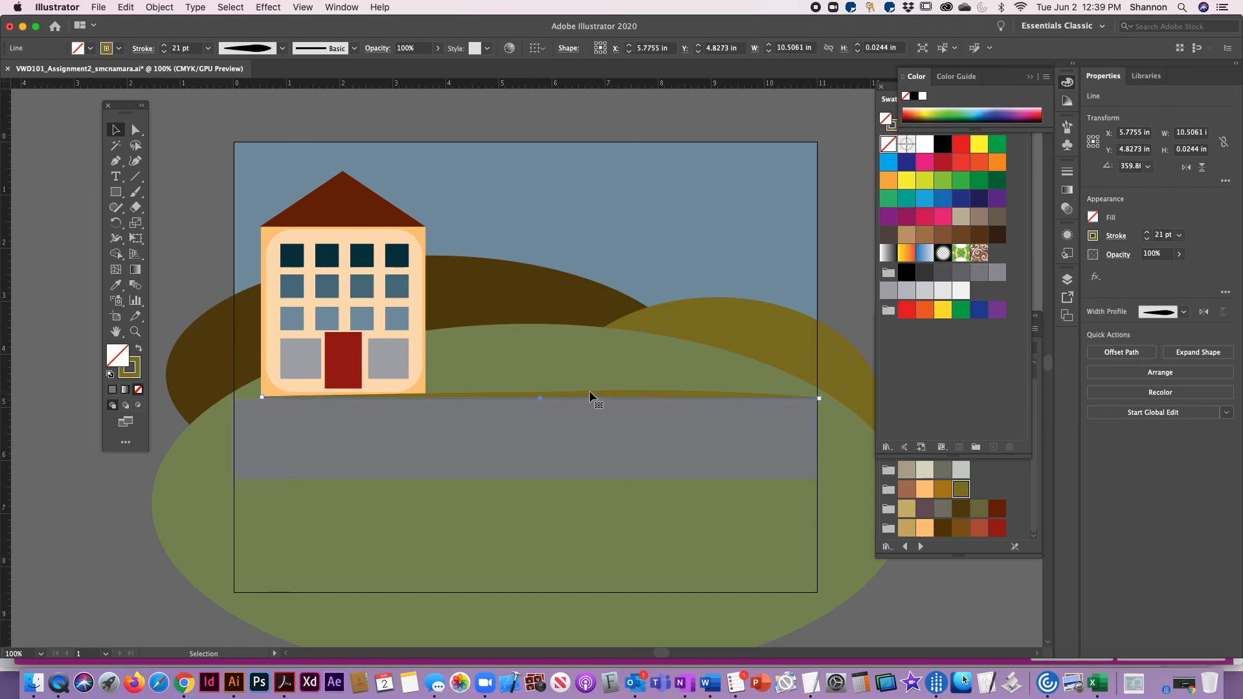
pyautogui.click(167, 7)
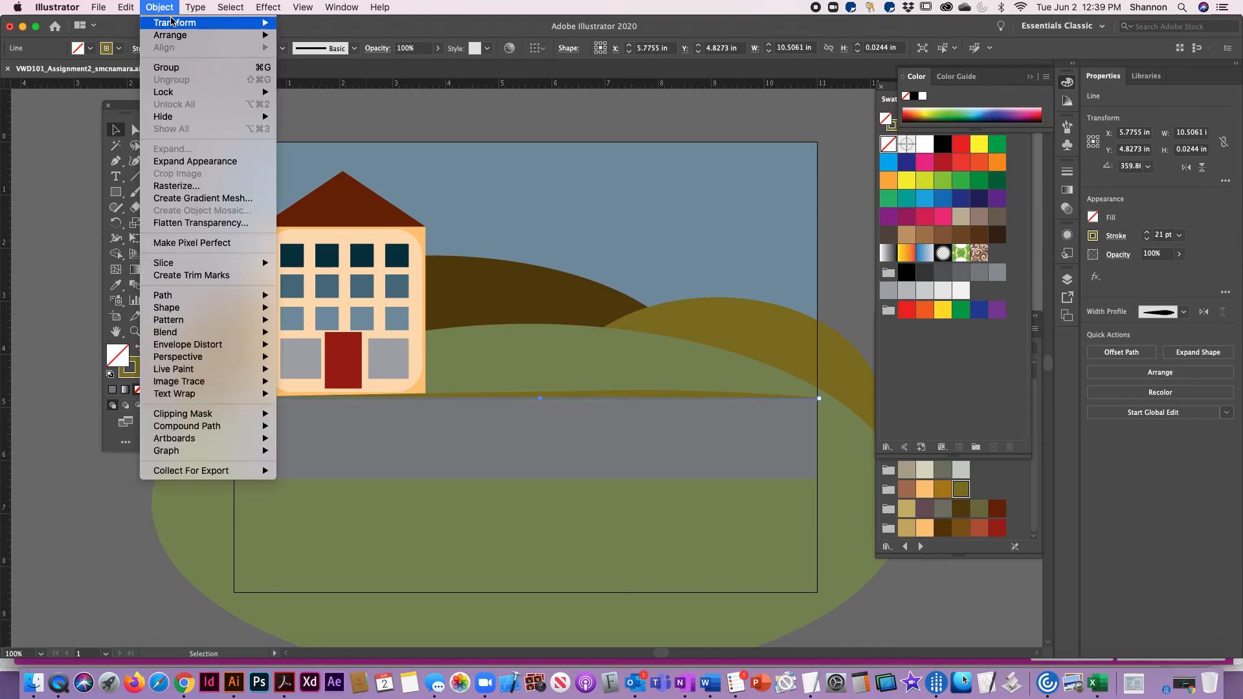
pyautogui.click(310, 43)
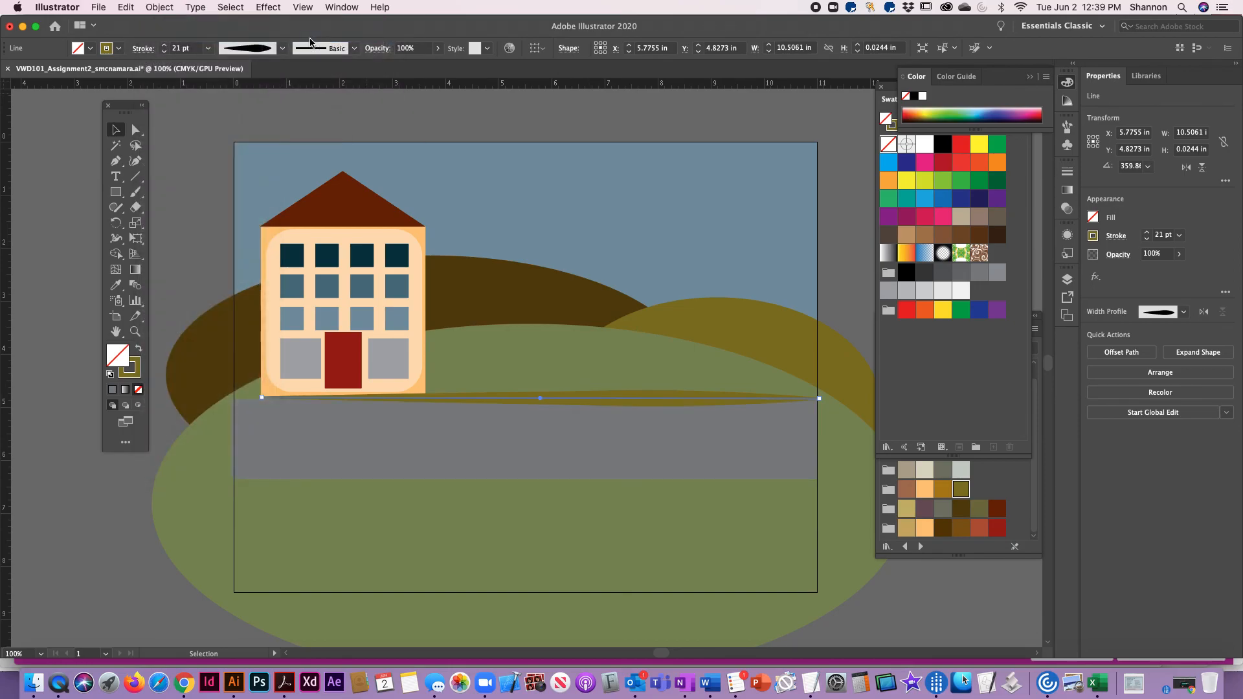
pyautogui.click(188, 247)
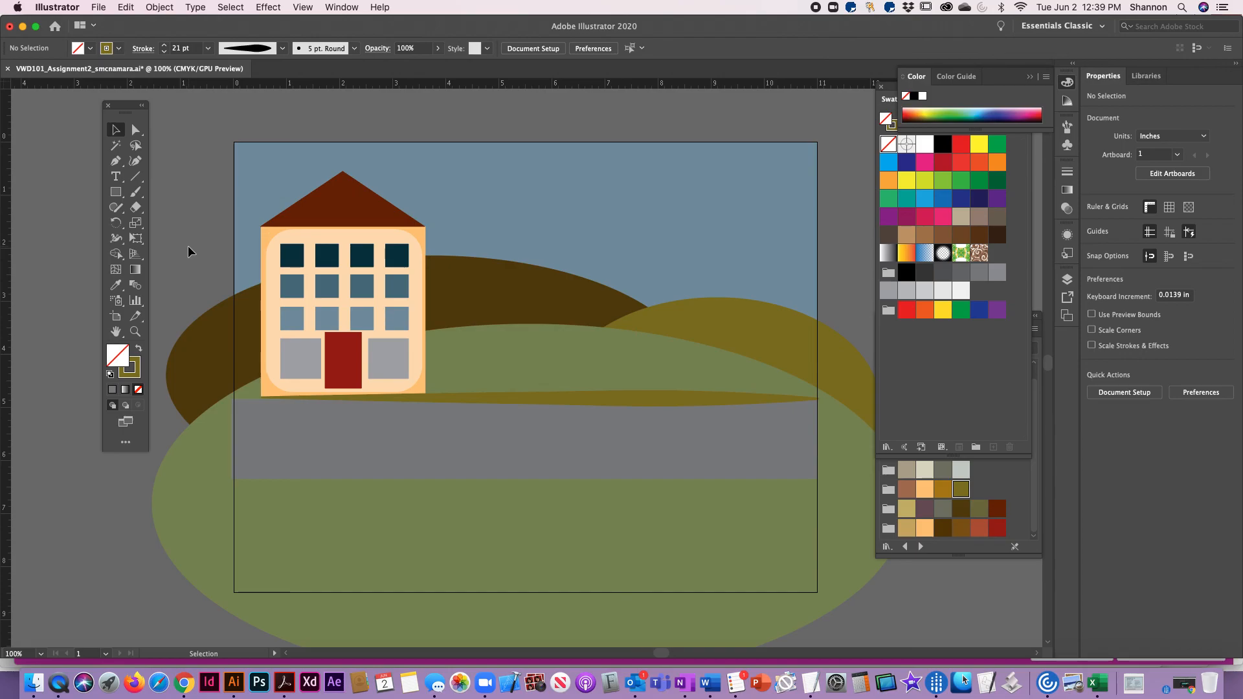
# Save the illustration document
pyautogui.press('super')
pyautogui.press('super+s')
pyautogui.click(98, 7)
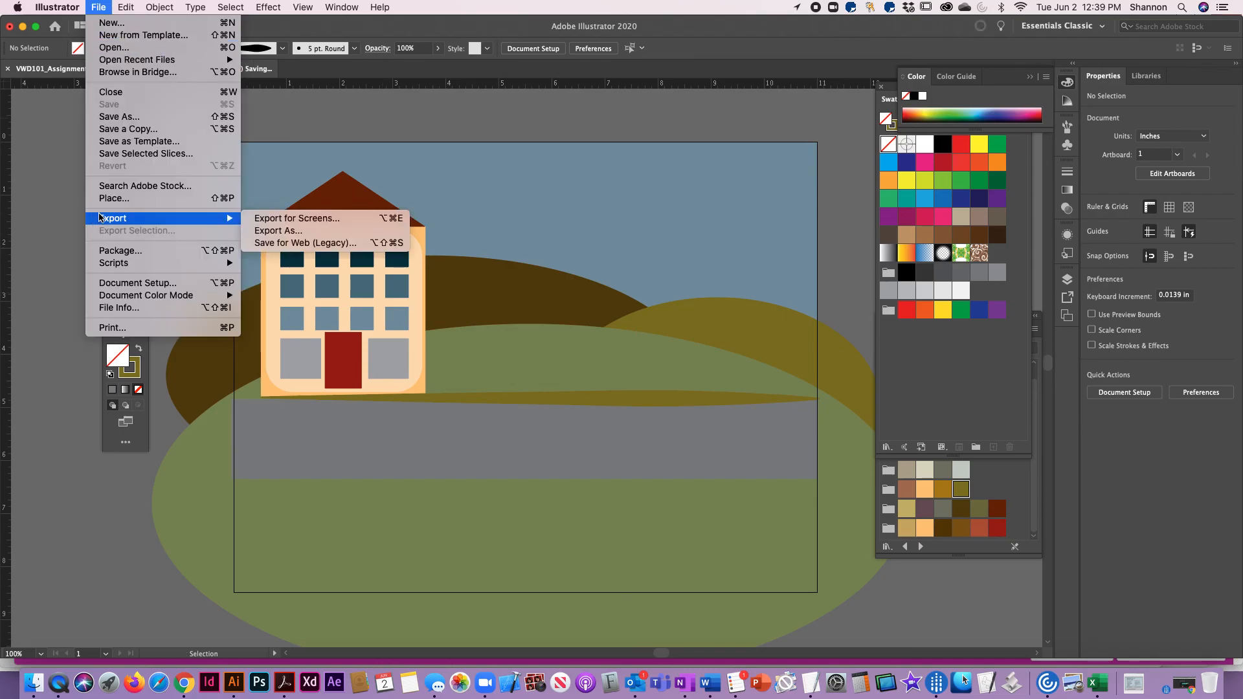
pyautogui.click(57, 178)
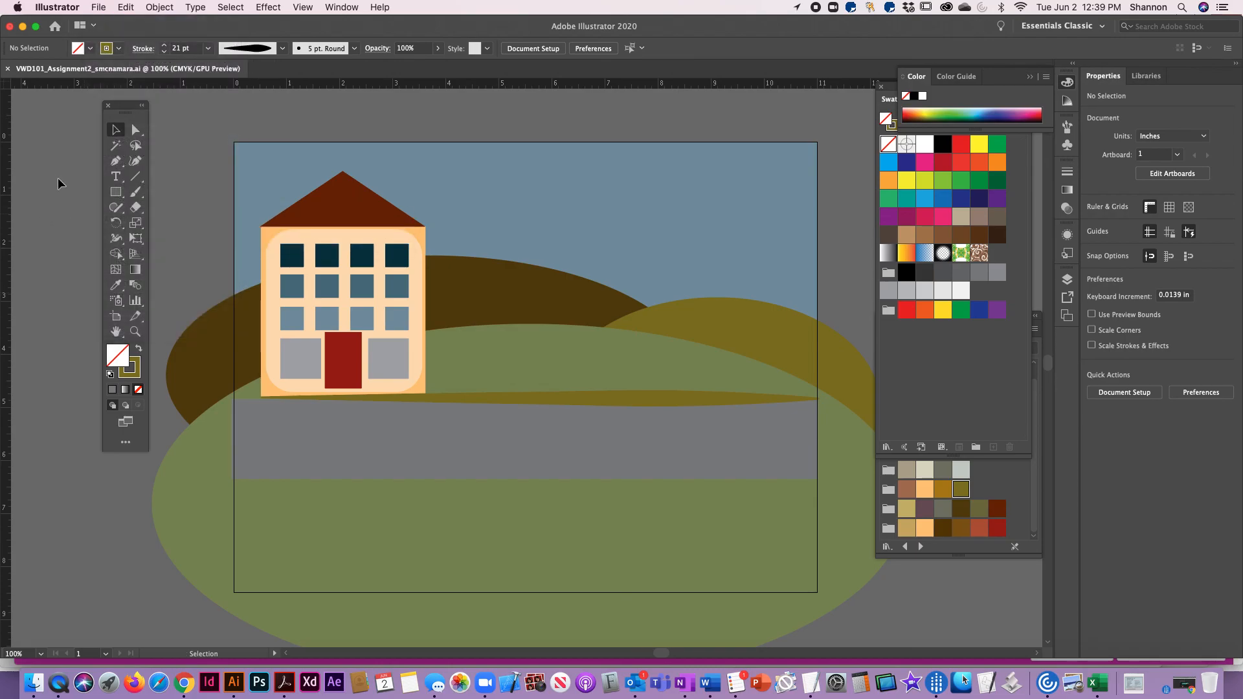